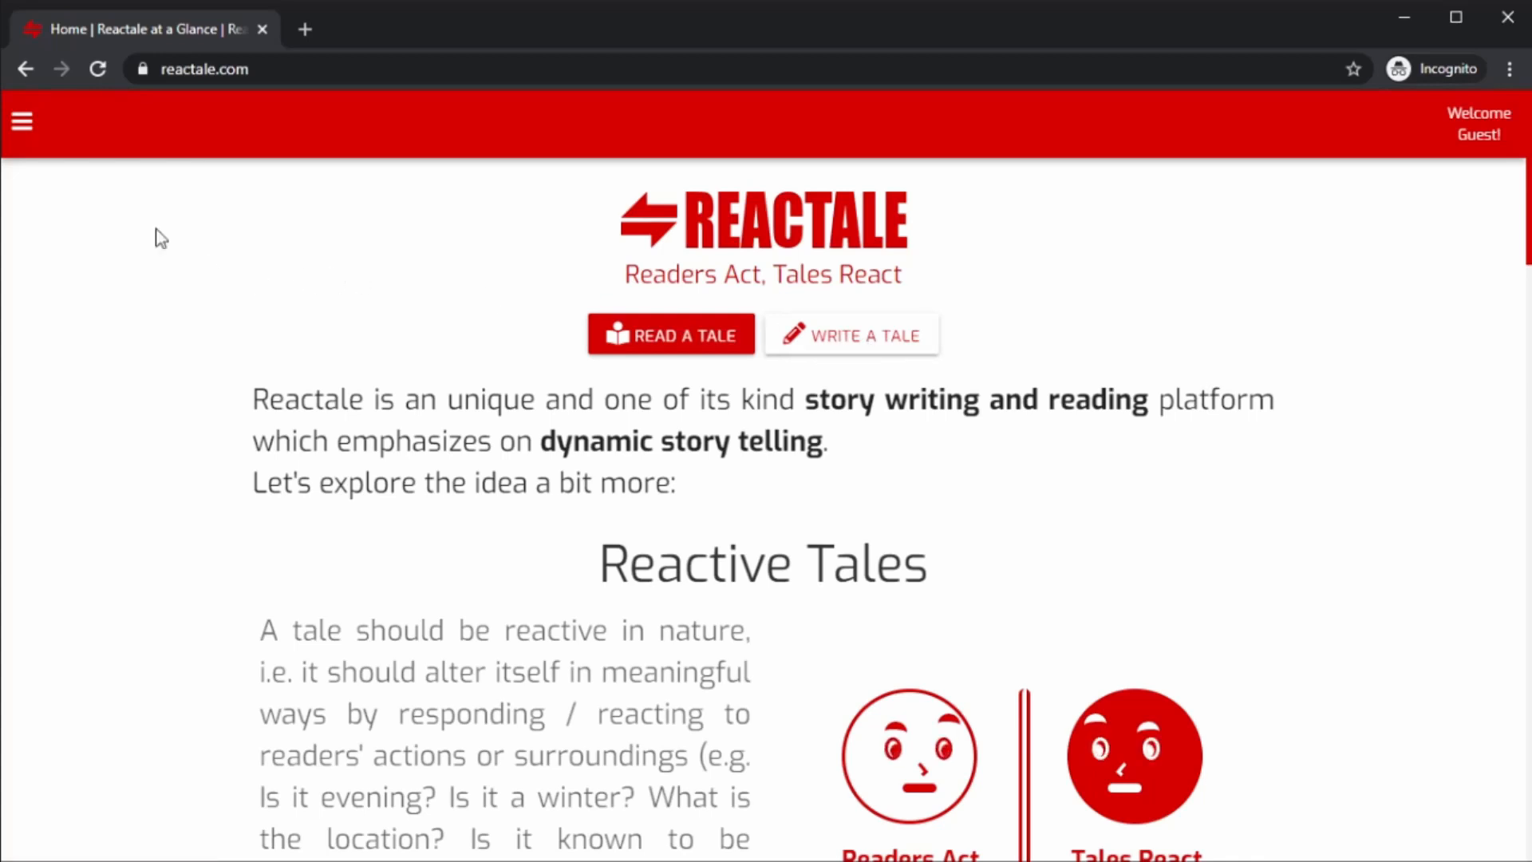
Open the Create Tale page from the site menu.
{"action": "left_click", "coordinate": [22, 122]}
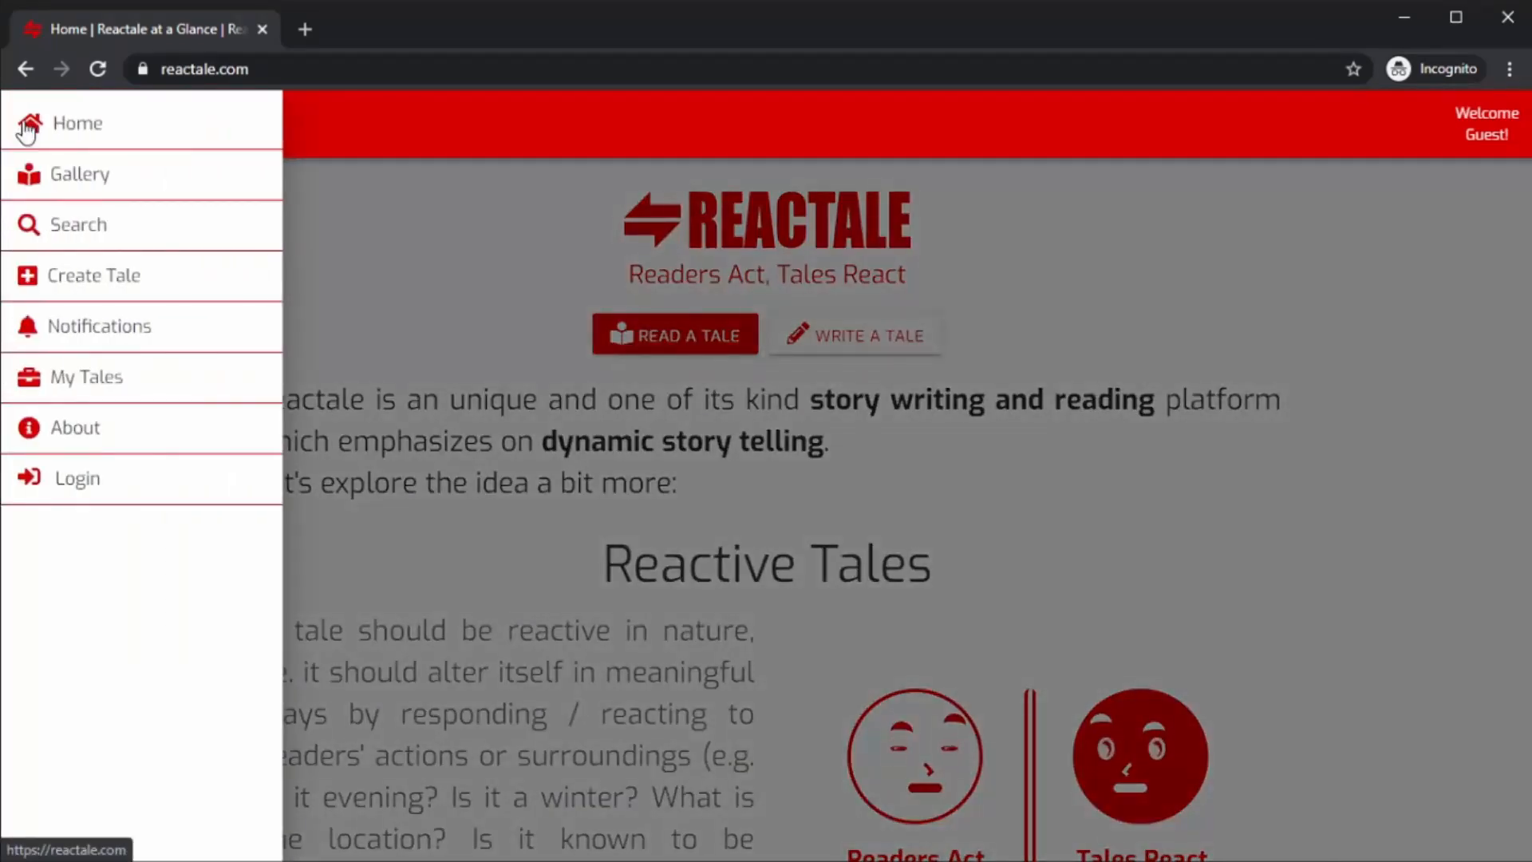
{"action": "left_click", "coordinate": [126, 291]}
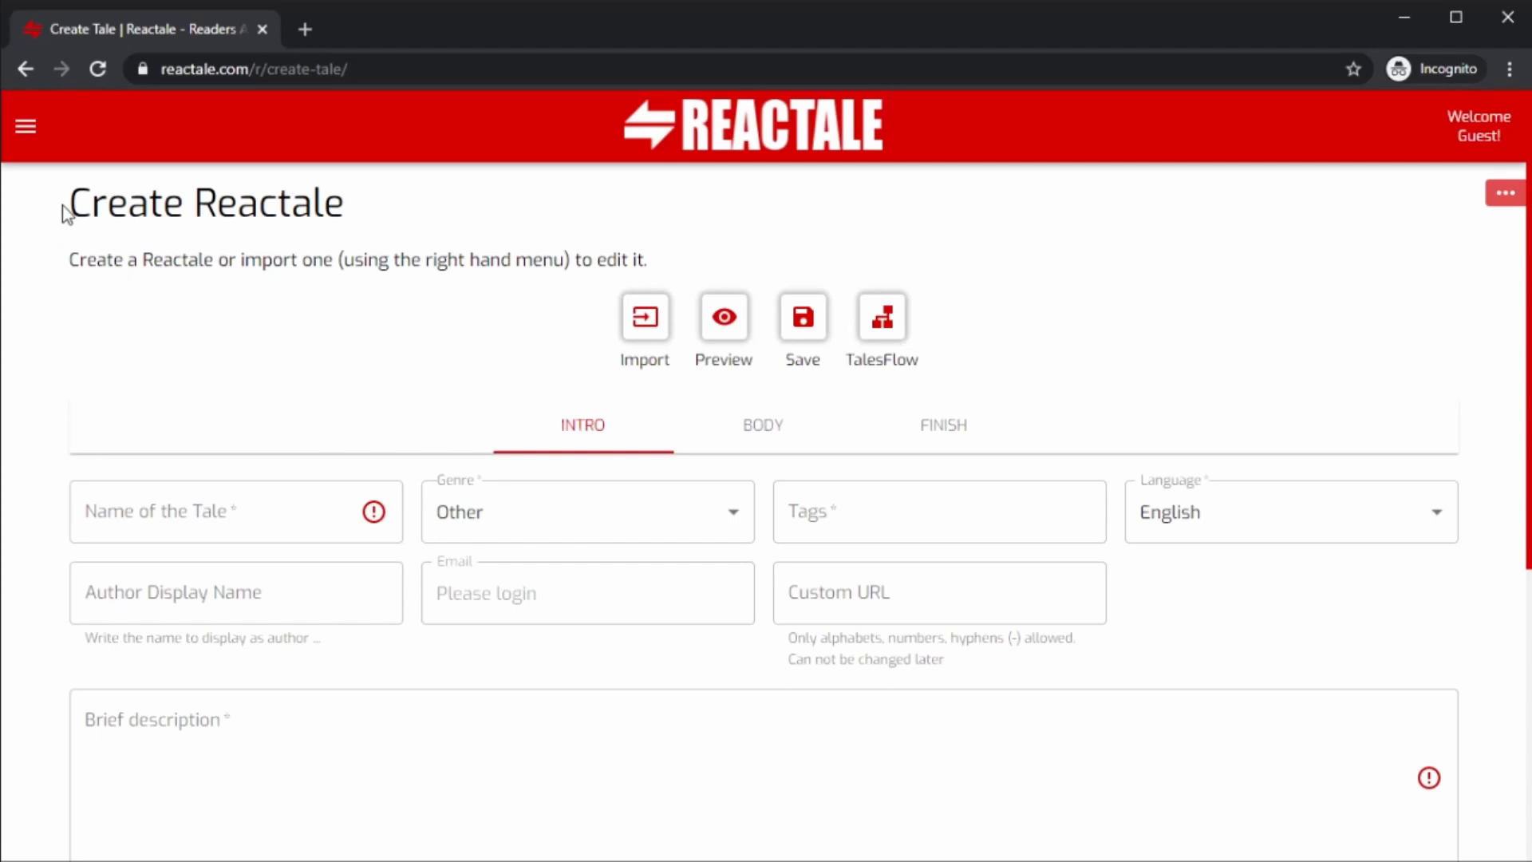
{"action": "left_click_drag", "start_coordinate": [64, 210], "coordinate": [362, 206]}
{"action": "left_click", "coordinate": [361, 205]}
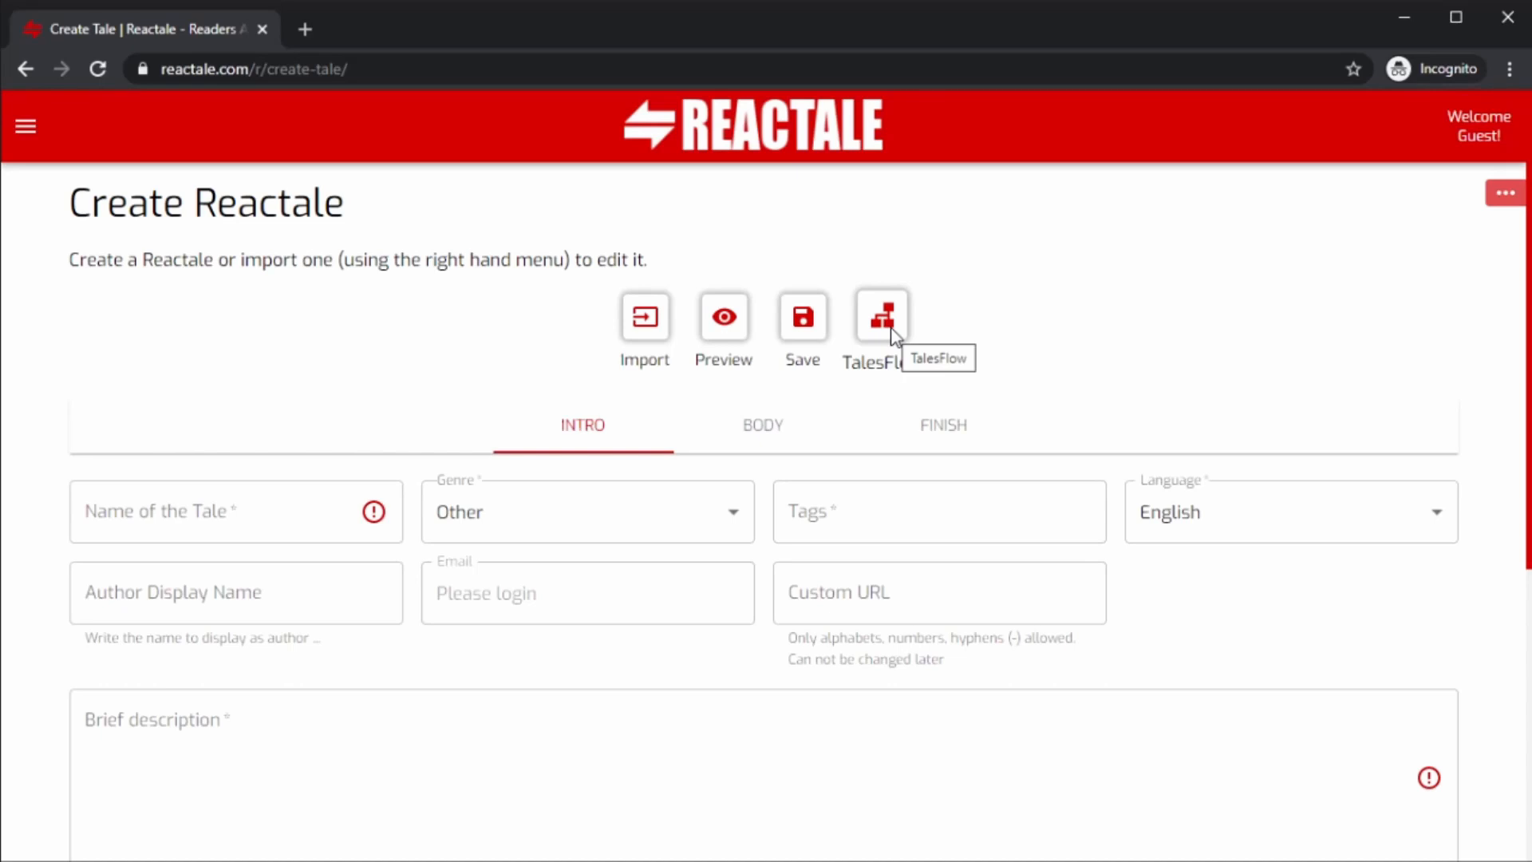
Examine the floating action menu and the Intro, Body and Finish sections of the tale editor.
{"action": "left_click", "coordinate": [1504, 196]}
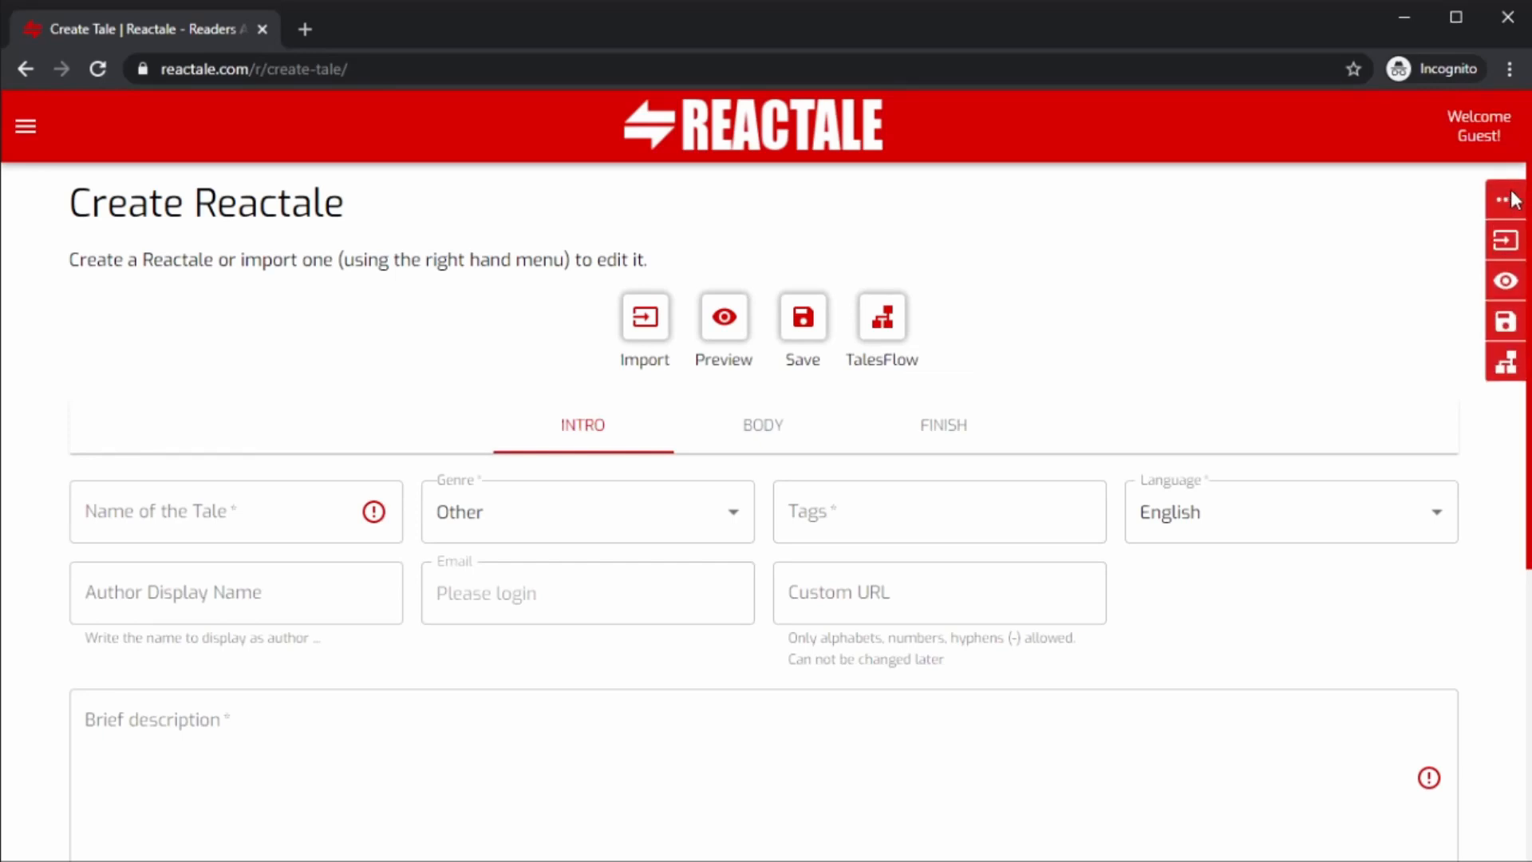
{"action": "left_click", "coordinate": [1514, 199]}
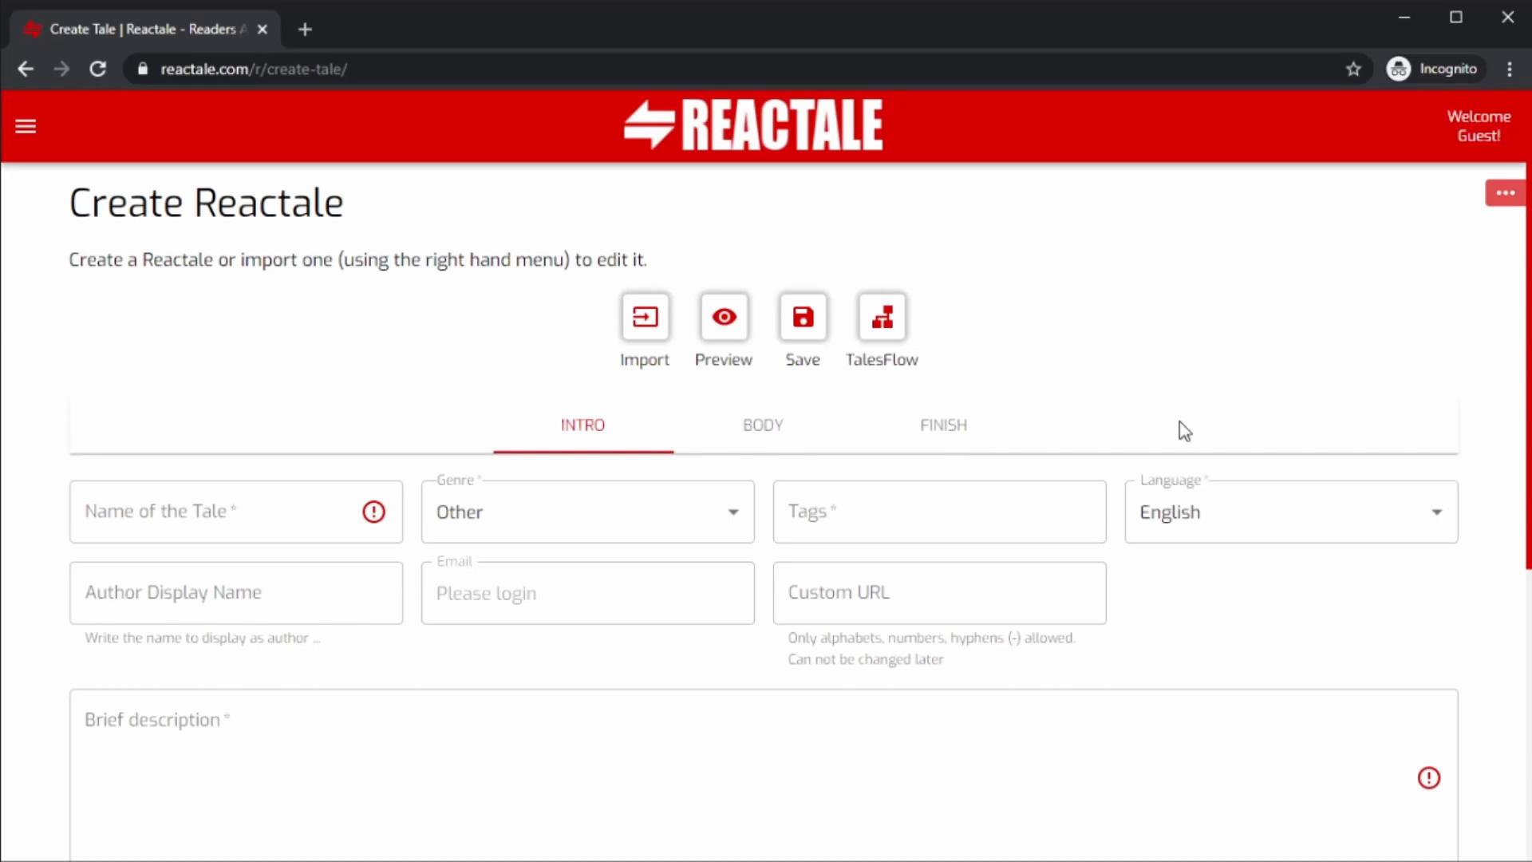
{"action": "scroll", "coordinate": [1184, 431], "scroll_direction": "down", "scroll_amount": 2}
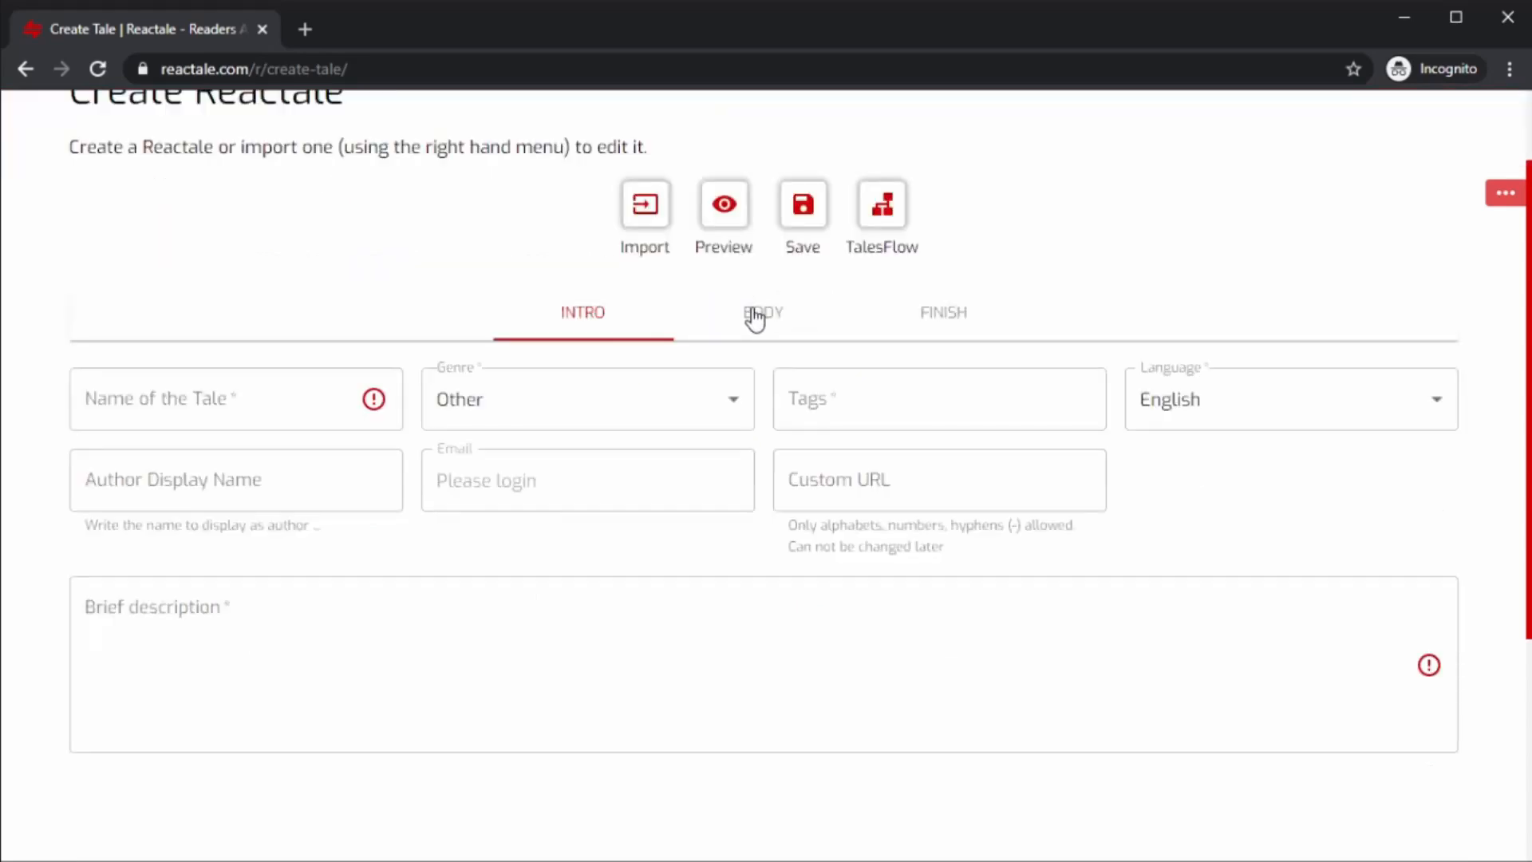
{"action": "left_click", "coordinate": [763, 321]}
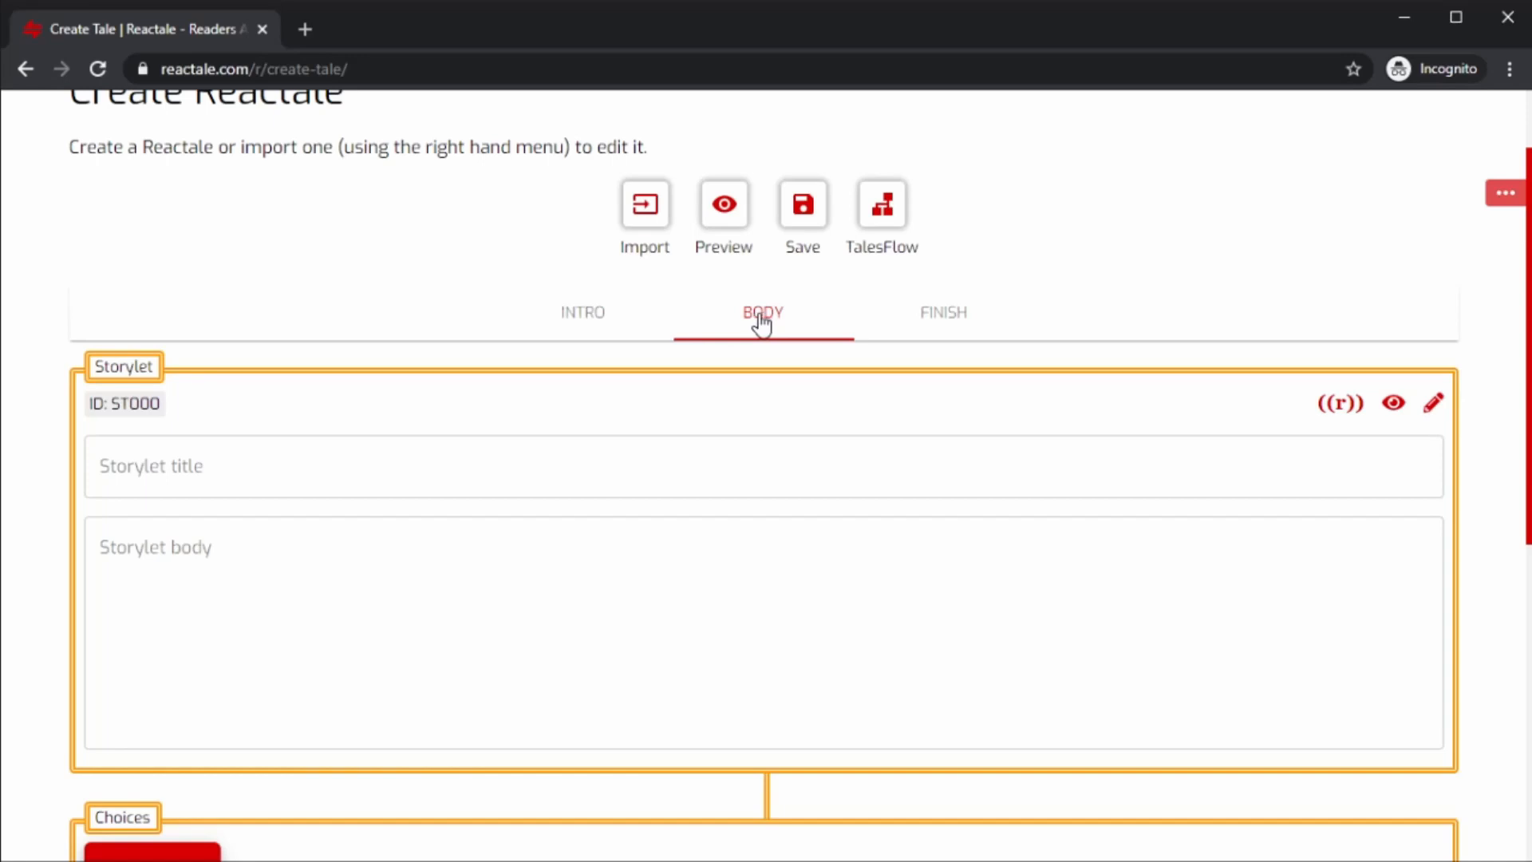
{"action": "left_click", "coordinate": [946, 321]}
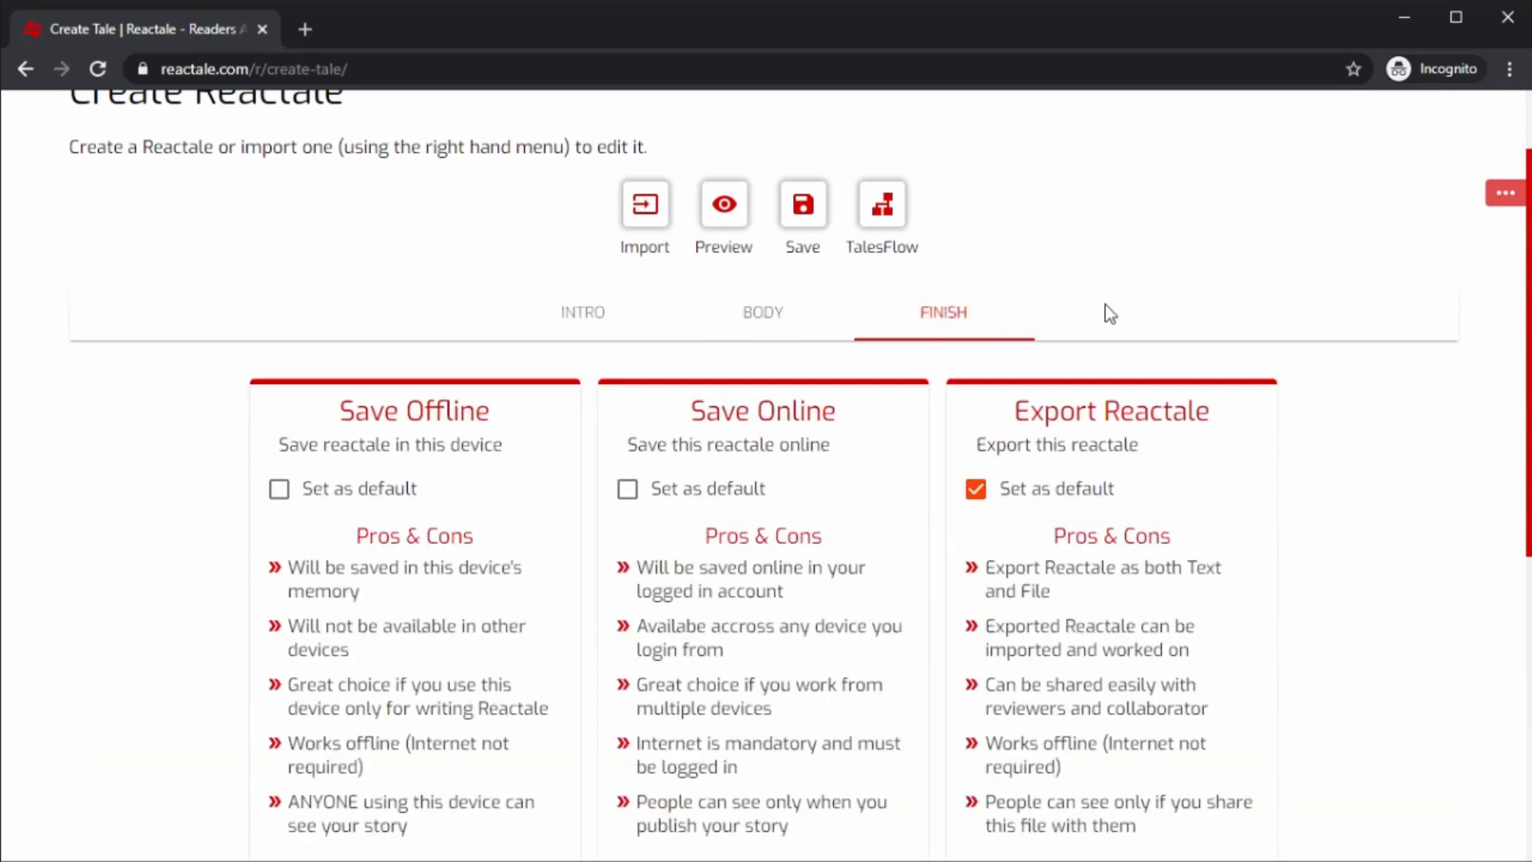
{"action": "scroll", "coordinate": [1104, 310], "scroll_direction": "down", "scroll_amount": 1}
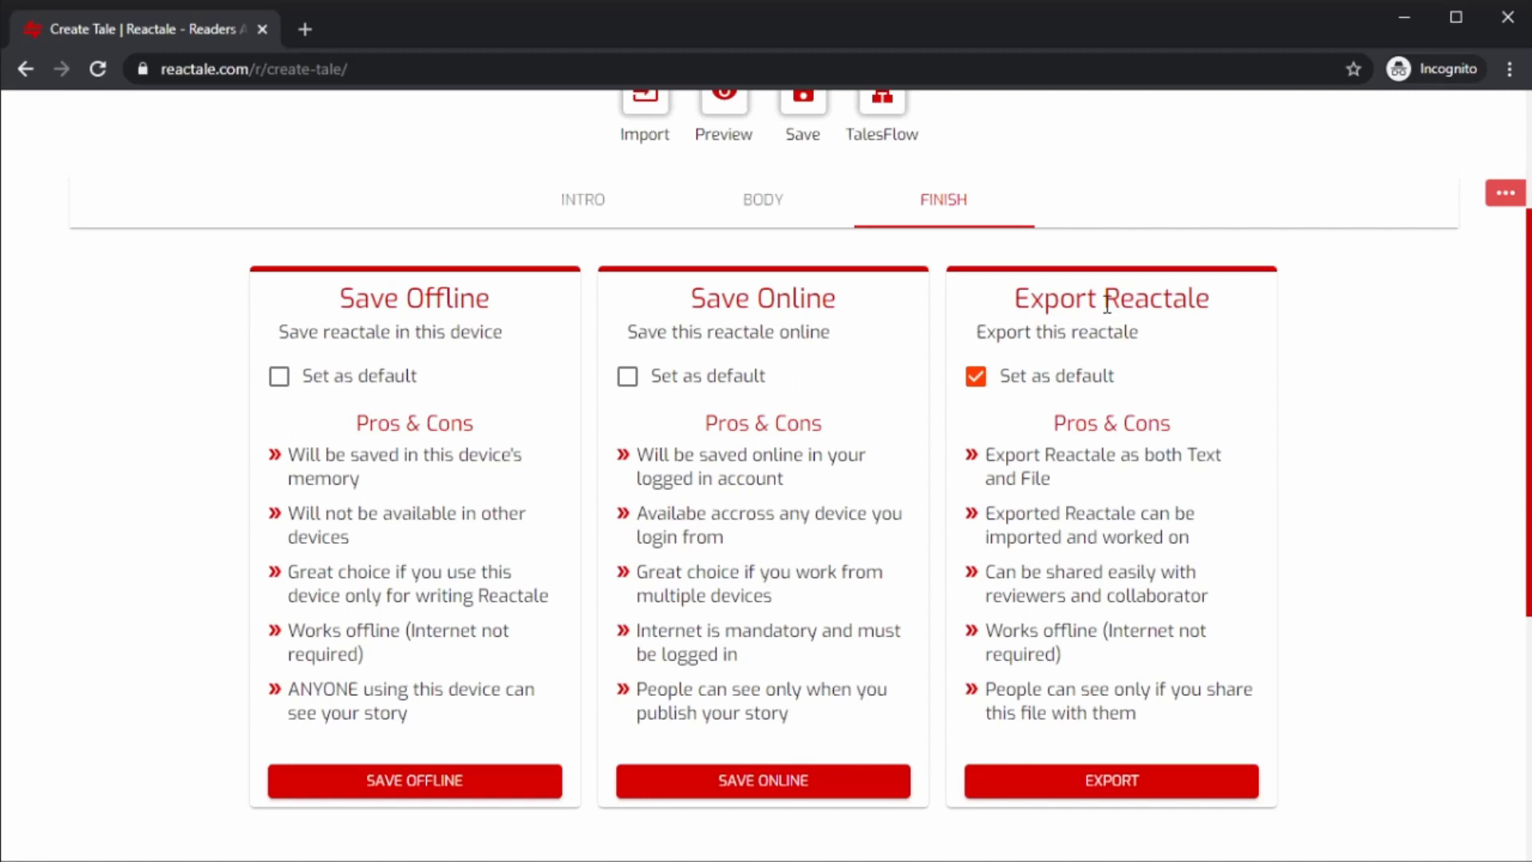
{"action": "scroll", "coordinate": [1108, 306], "scroll_direction": "up", "scroll_amount": 1}
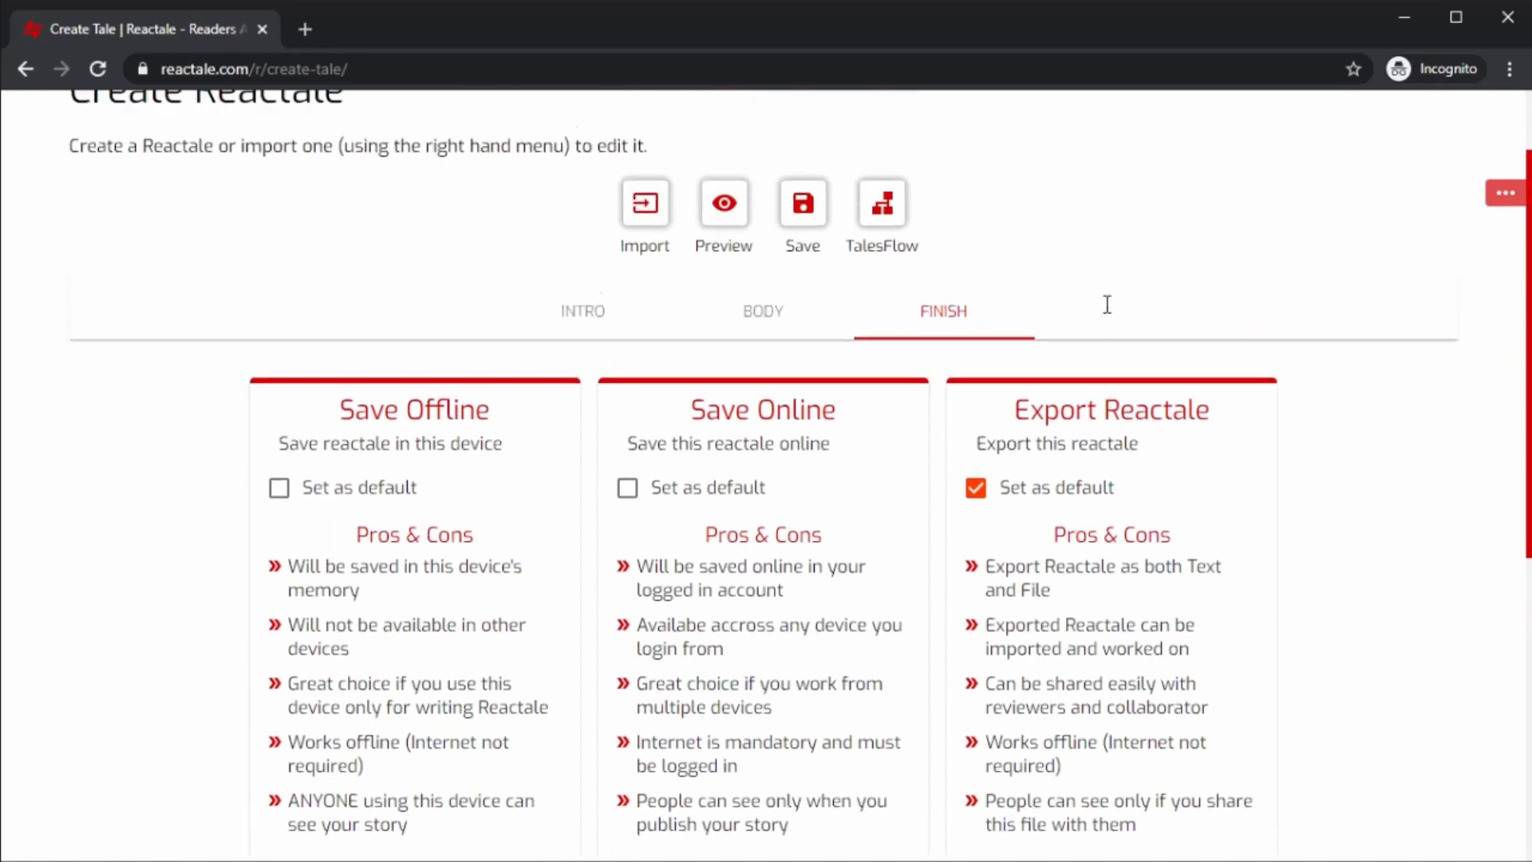
{"action": "left_click", "coordinate": [587, 316]}
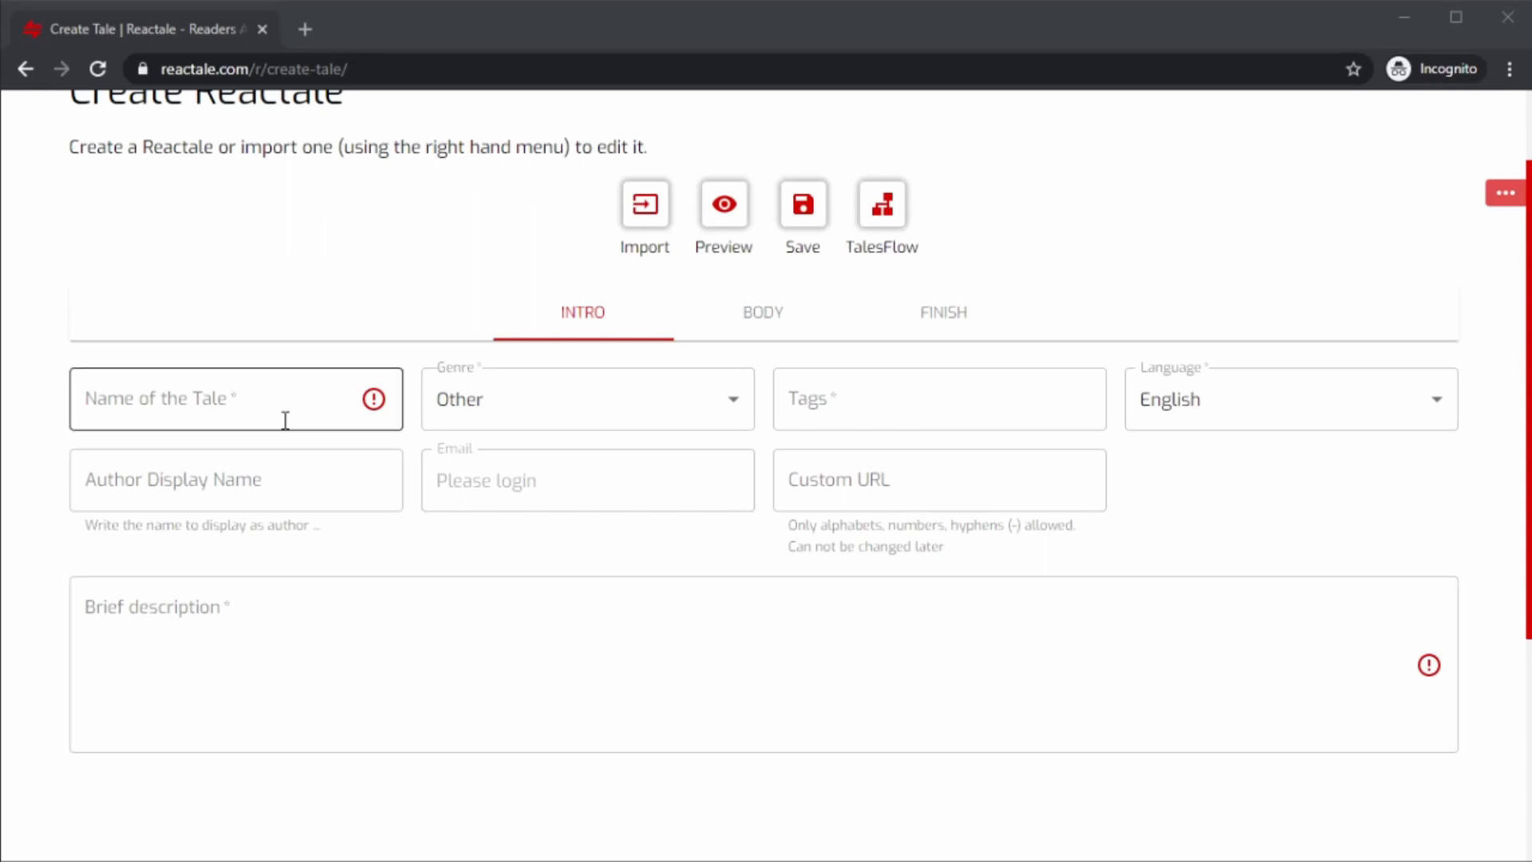
Name the tale Jack and Jill Revisited and set its genre to Fantasy.
{"action": "left_click", "coordinate": [245, 392]}
{"action": "type", "text": "J"}
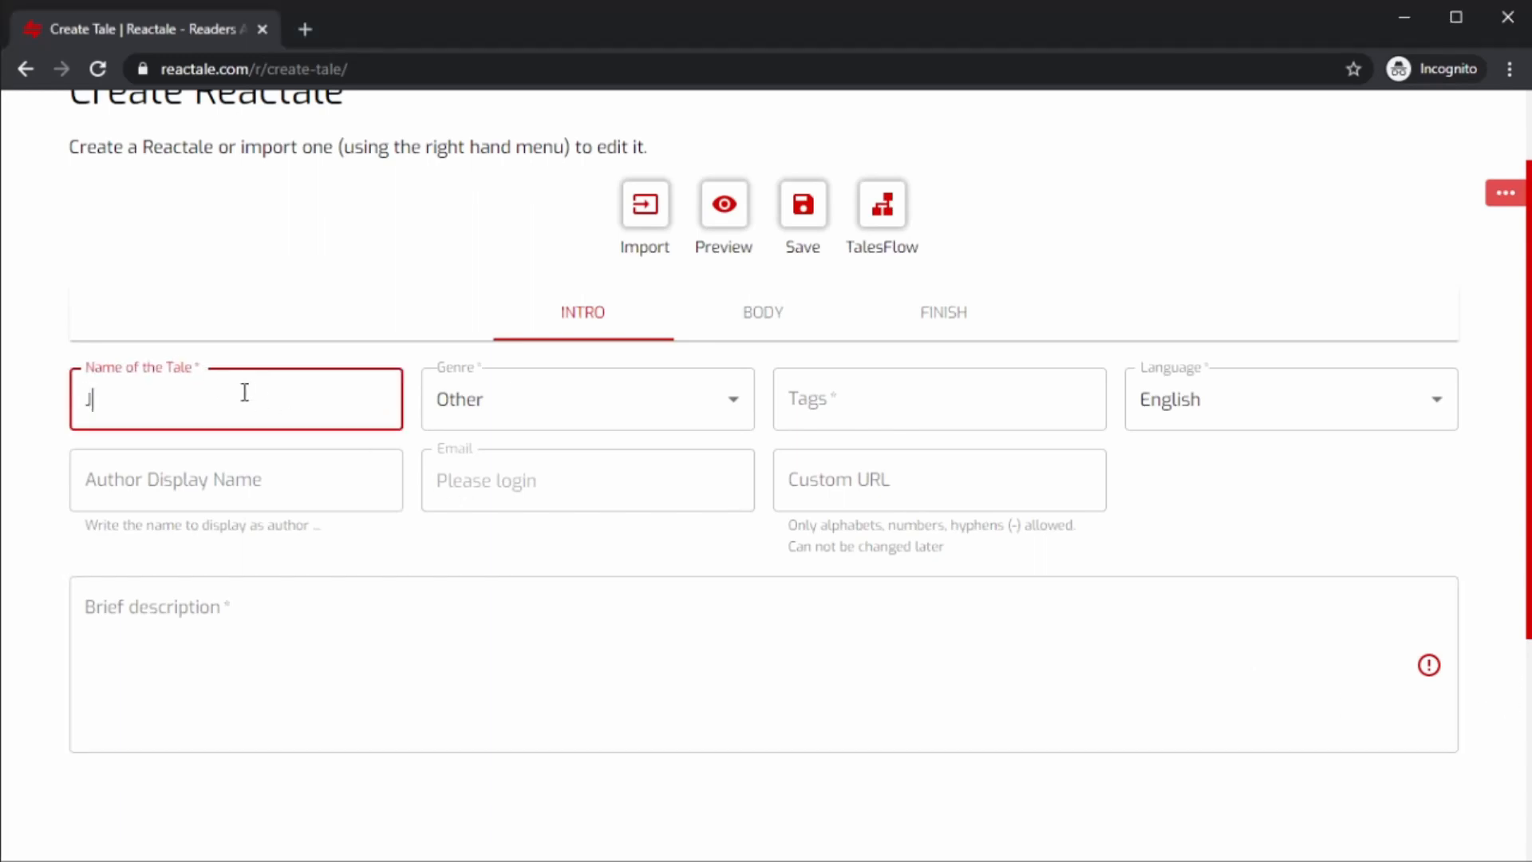
{"action": "type", "text": "ack and Jill Revisited"}
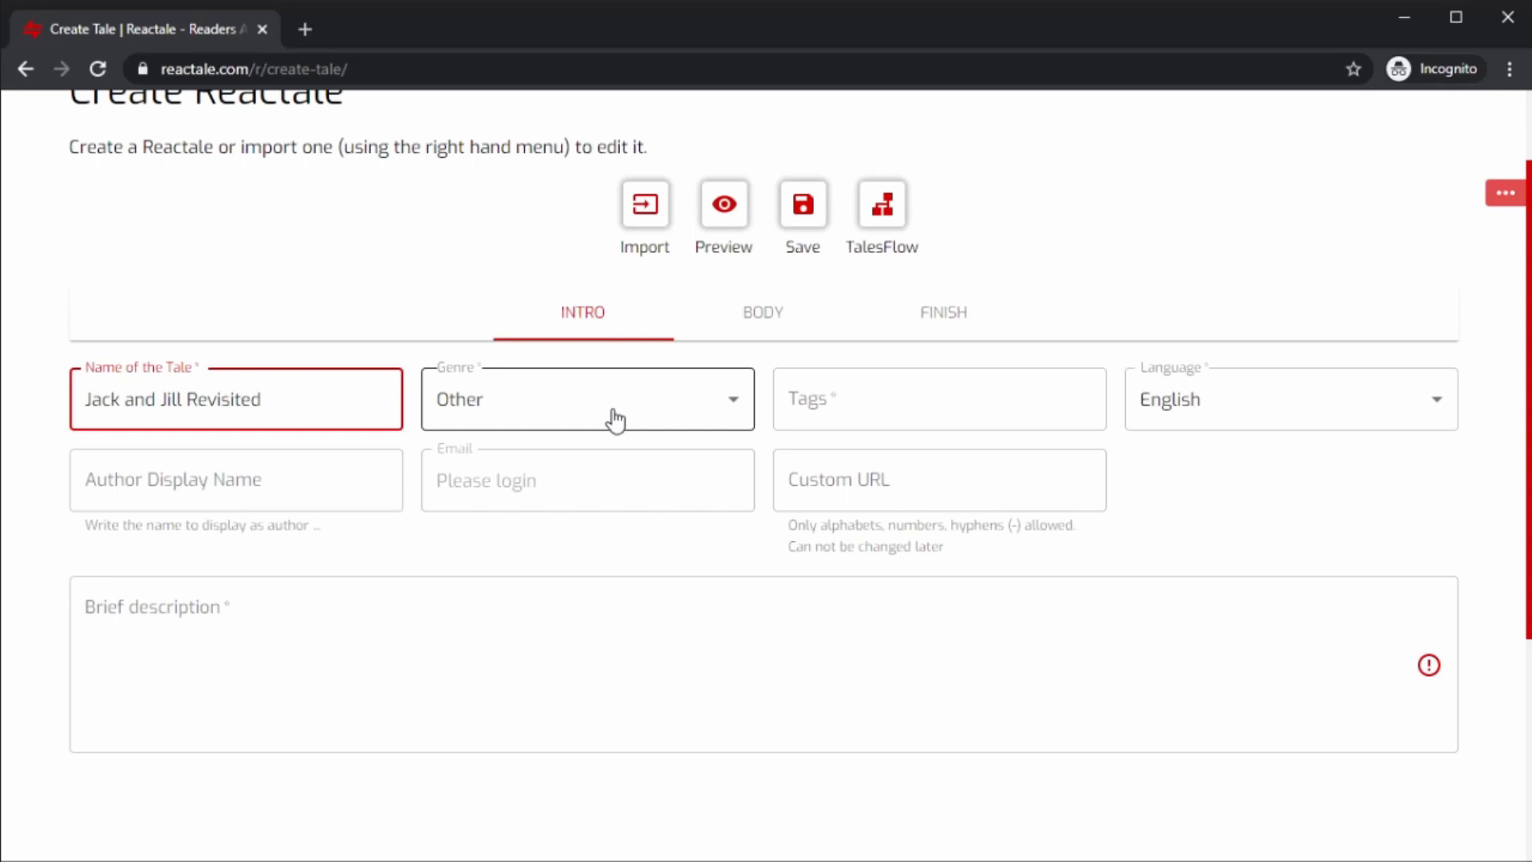
{"action": "left_click", "coordinate": [615, 419]}
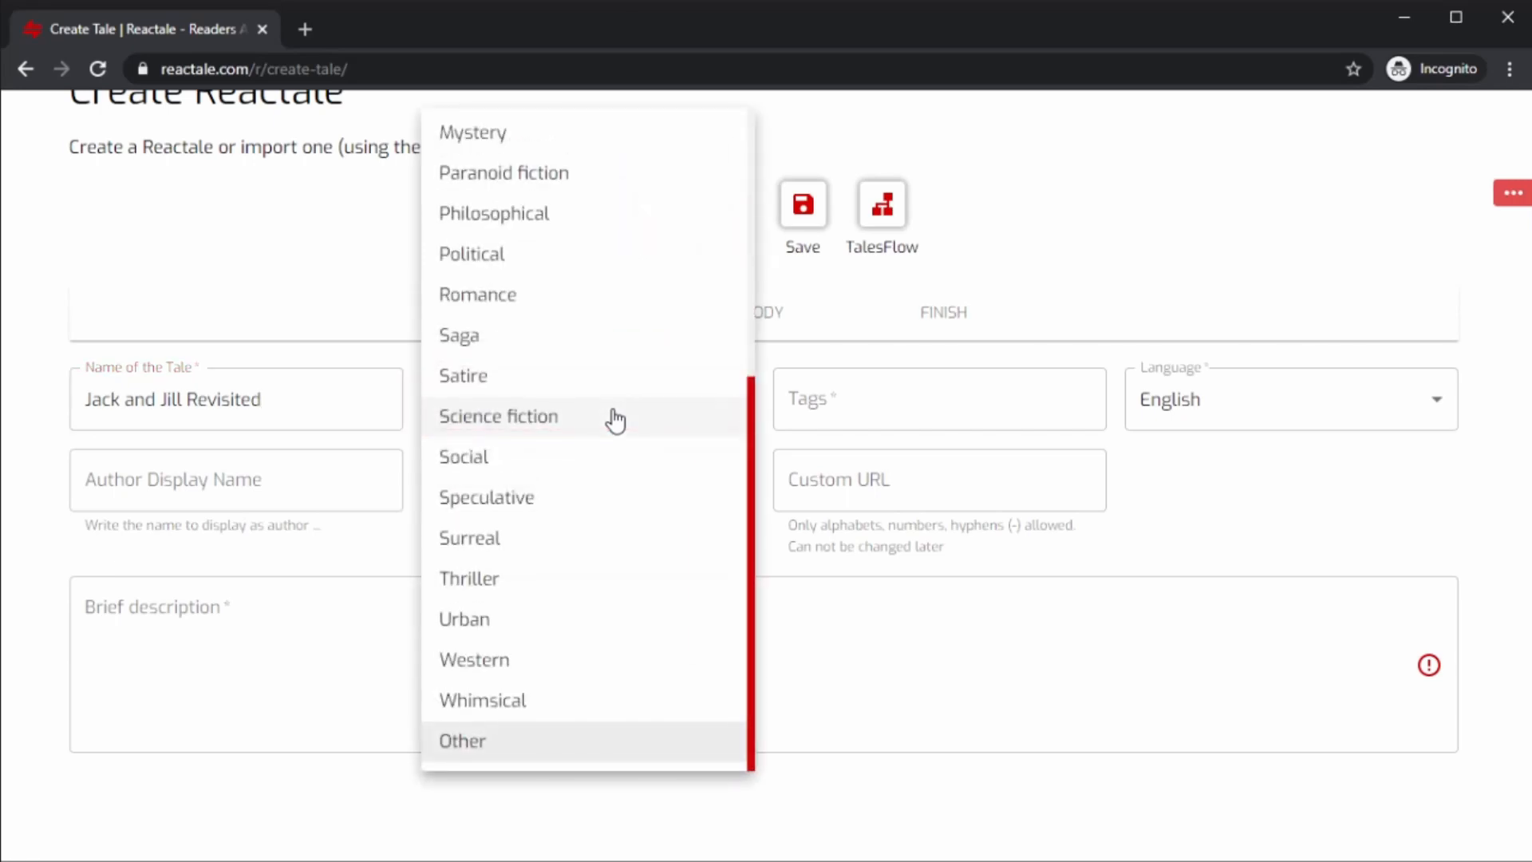
{"action": "scroll", "coordinate": [610, 417], "scroll_direction": "up", "scroll_amount": 5}
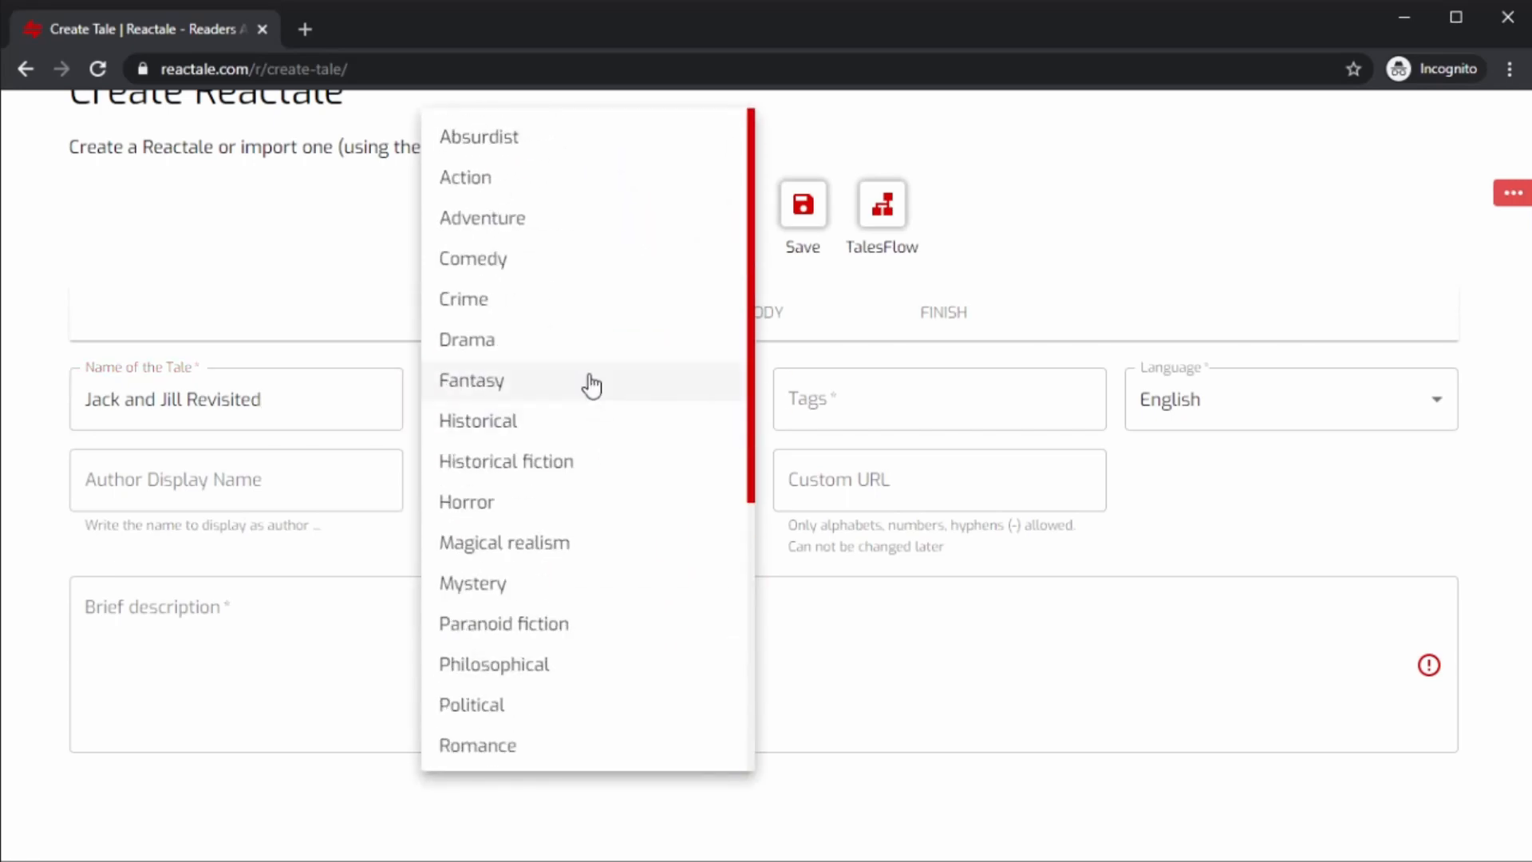
{"action": "left_click", "coordinate": [514, 399]}
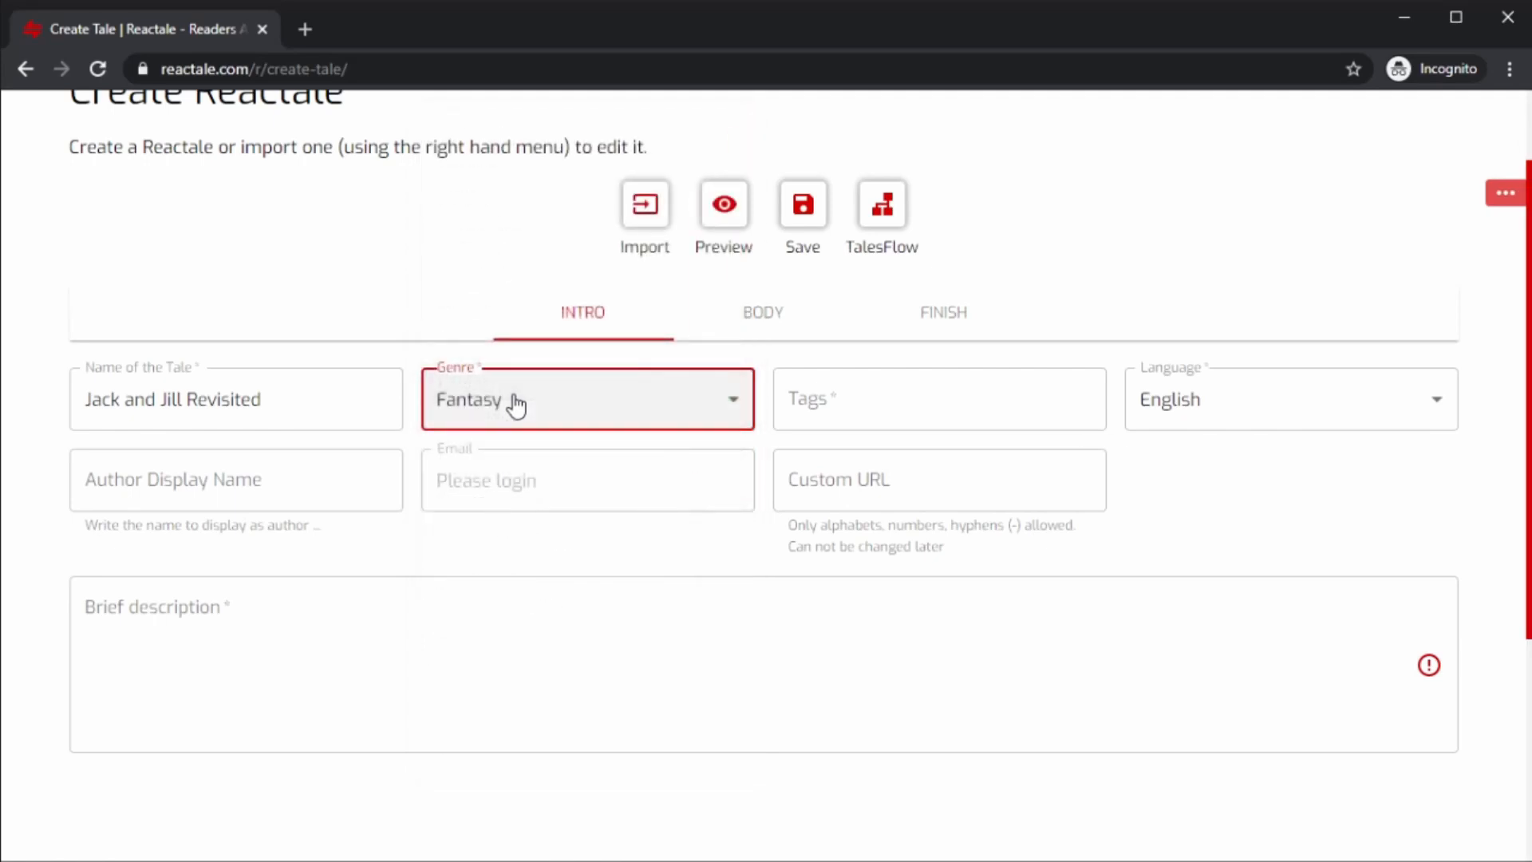
Enter the tags Children, Fairy Tale, Witch, Kingdom, Prince, Princess.
{"action": "left_click", "coordinate": [836, 391]}
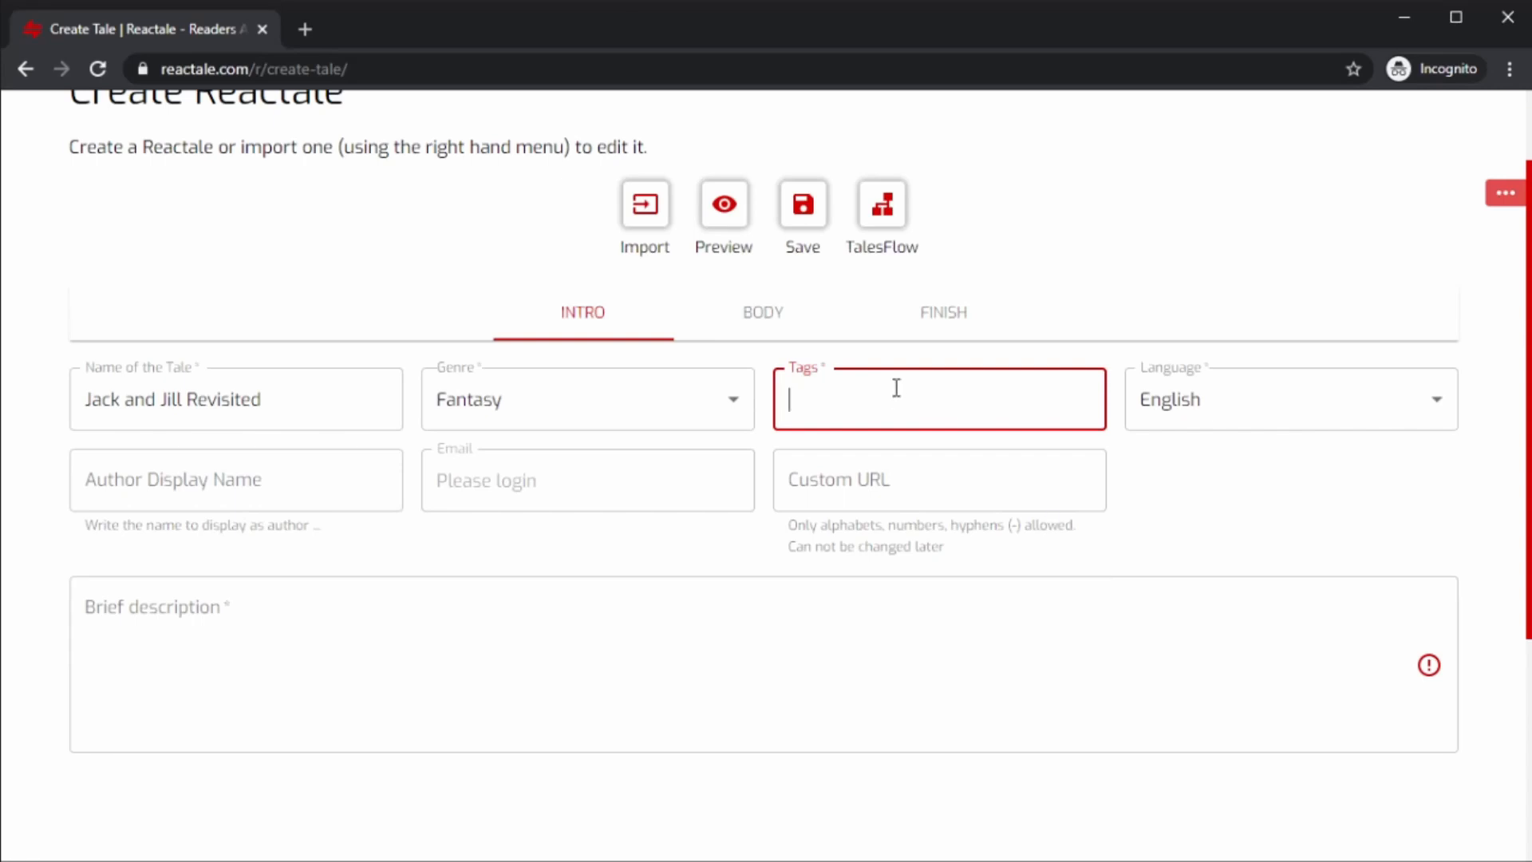
{"action": "type", "text": "Children, Fairy Tale, "}
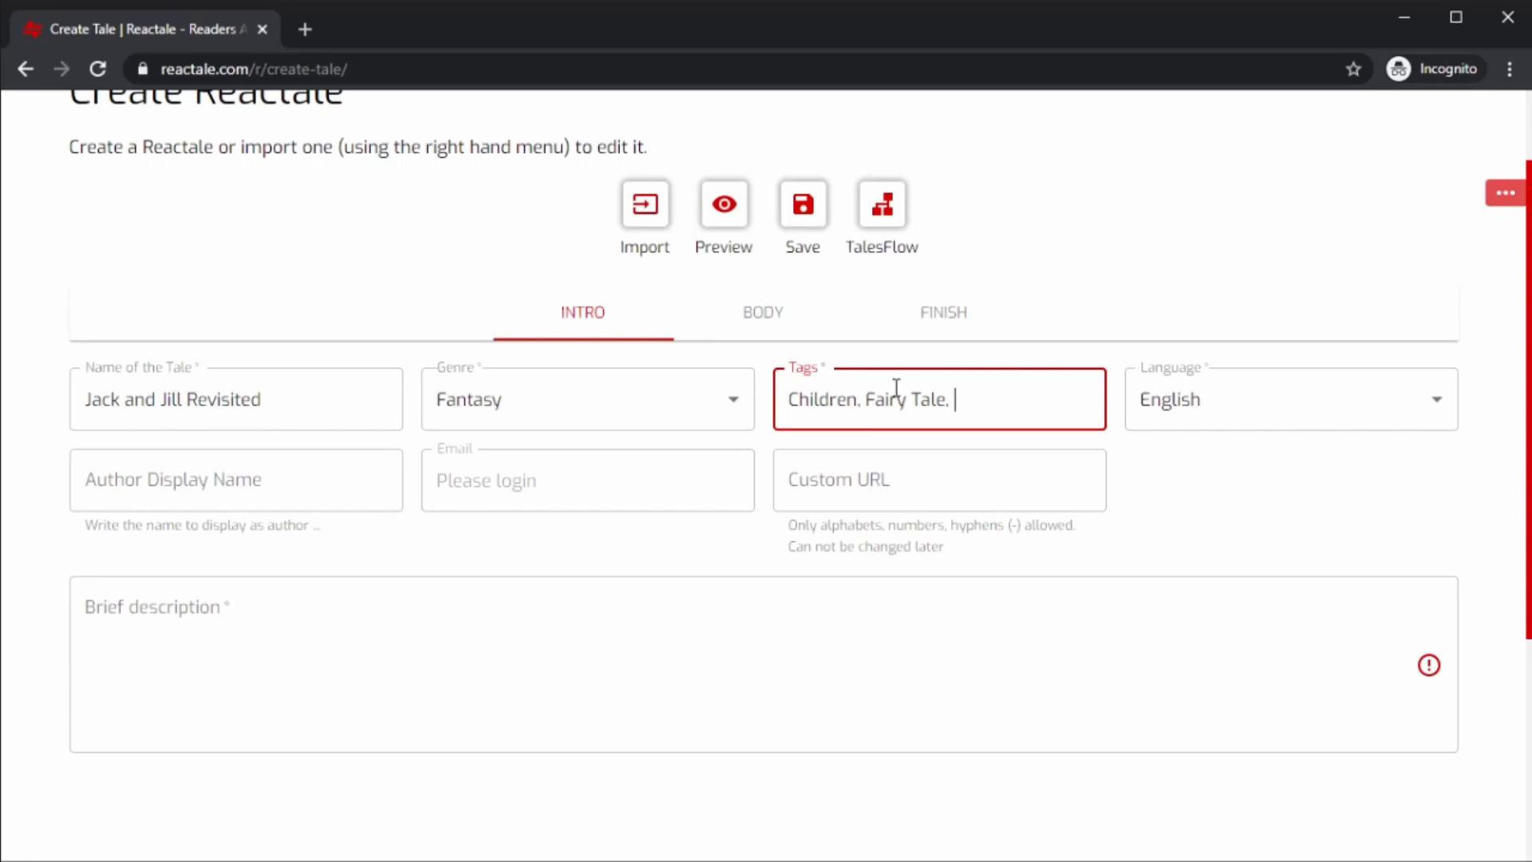
{"action": "type", "text": "Witch, Kingdom"}
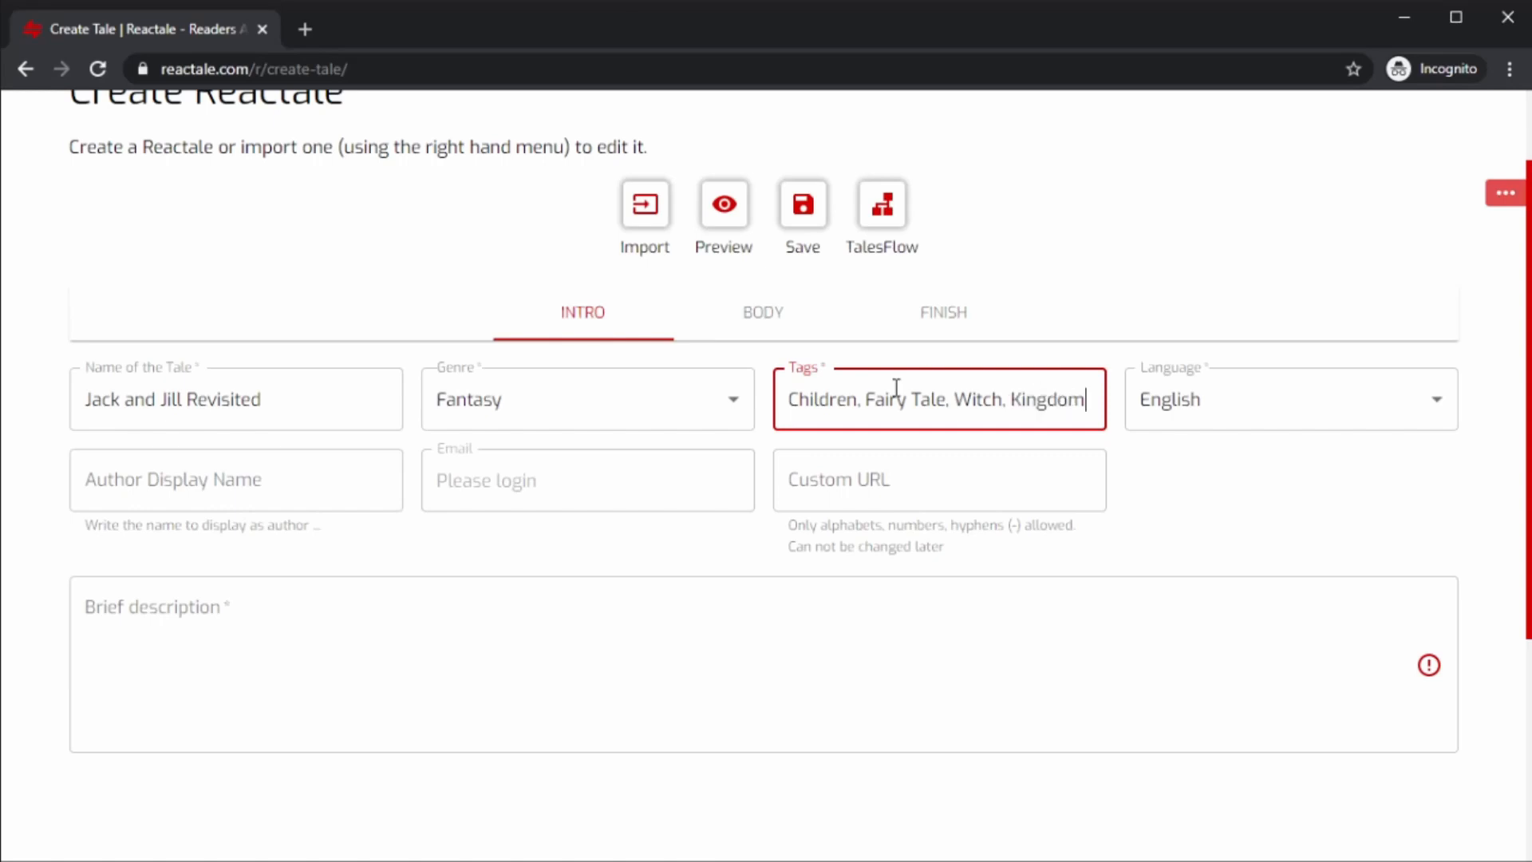
{"action": "type", "text": ","}
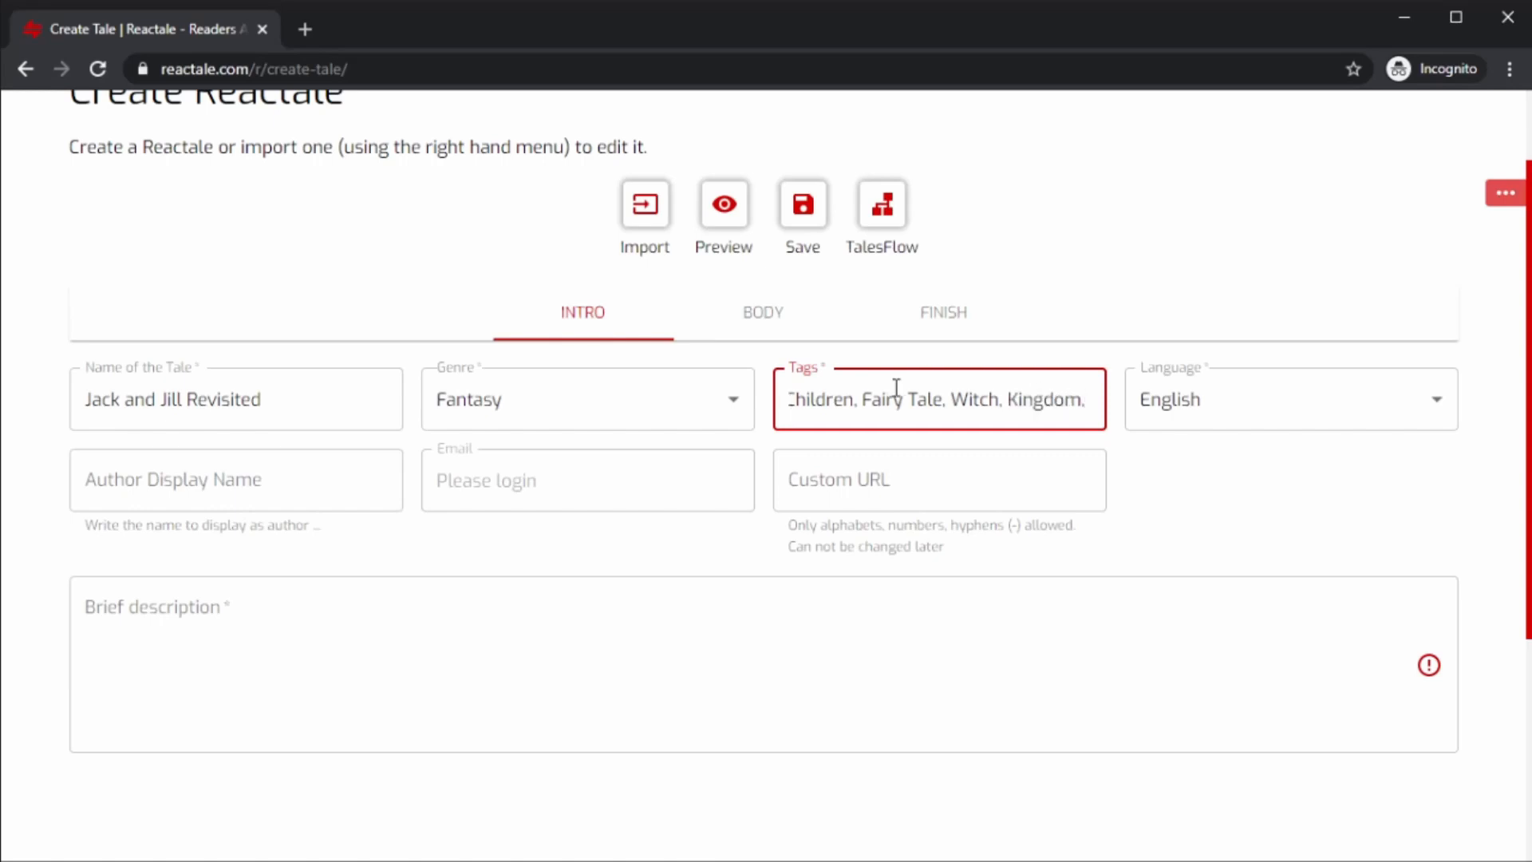
{"action": "type", "text": " Prince"}
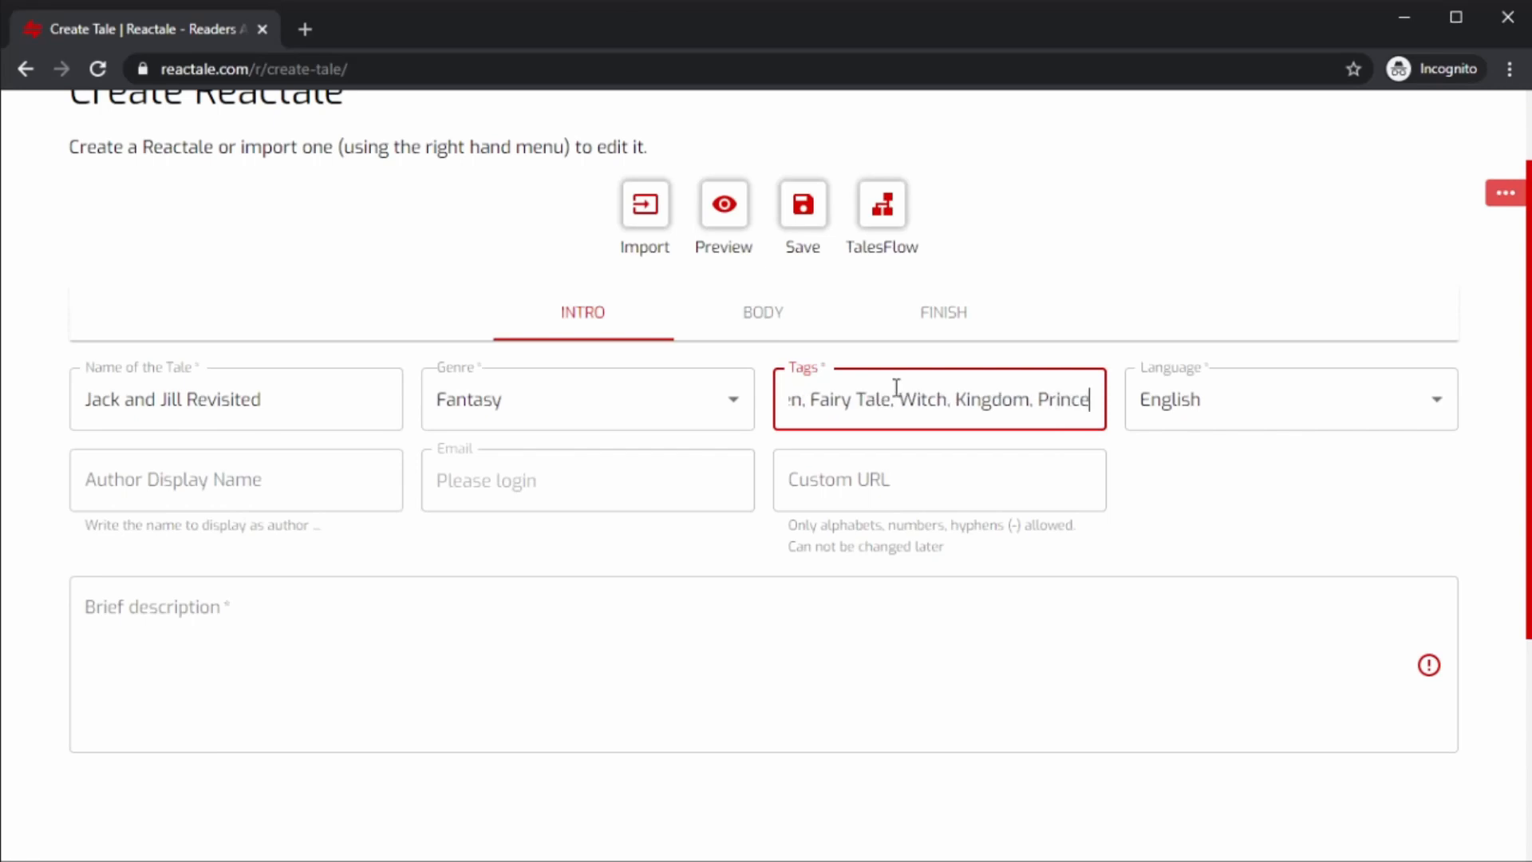
{"action": "type", "text": ", Prince"}
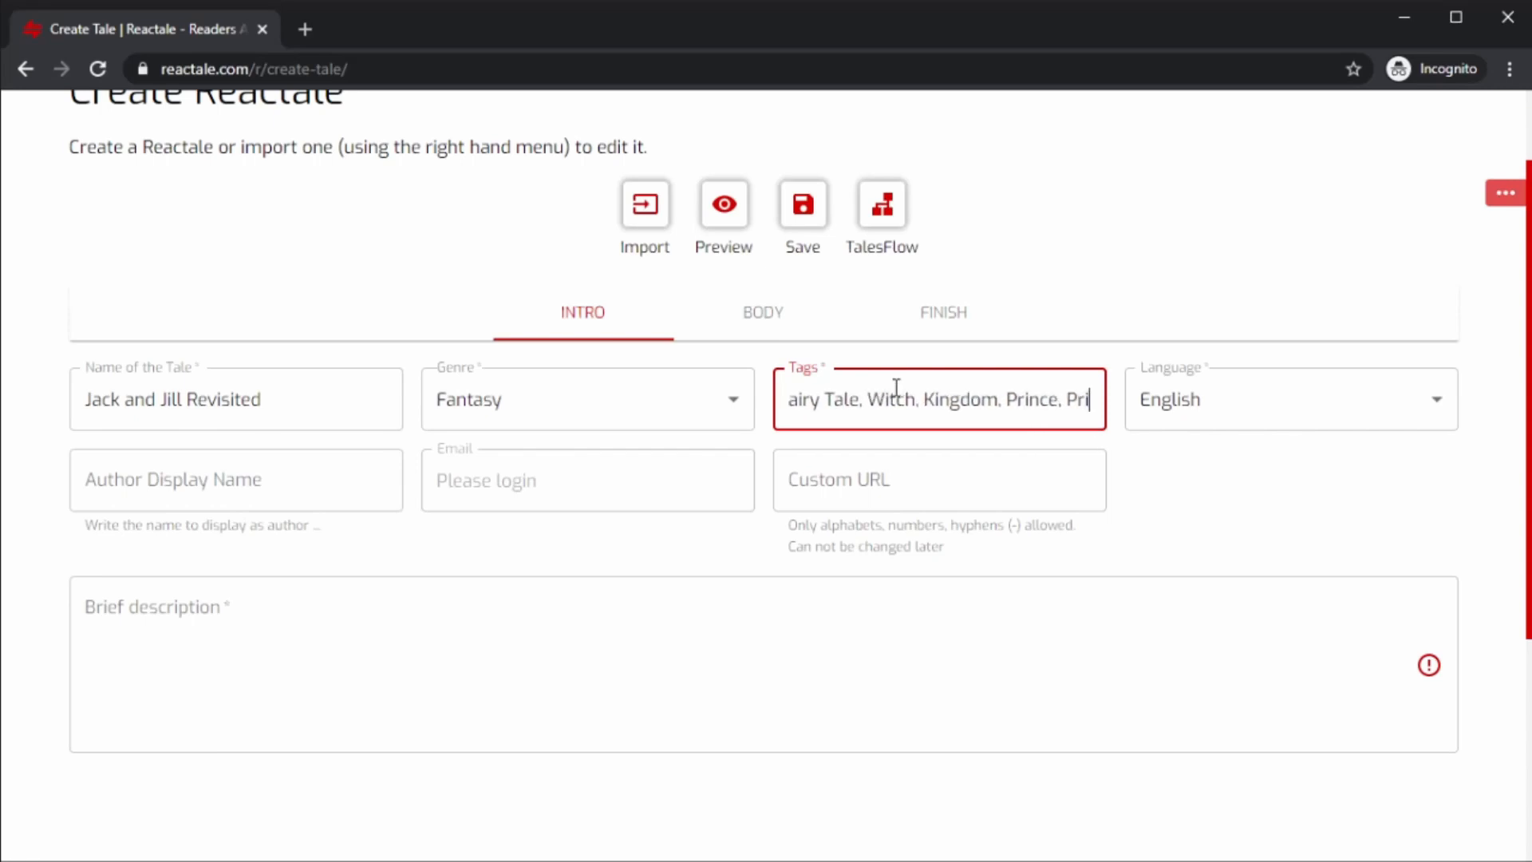
{"action": "type", "text": "ss"}
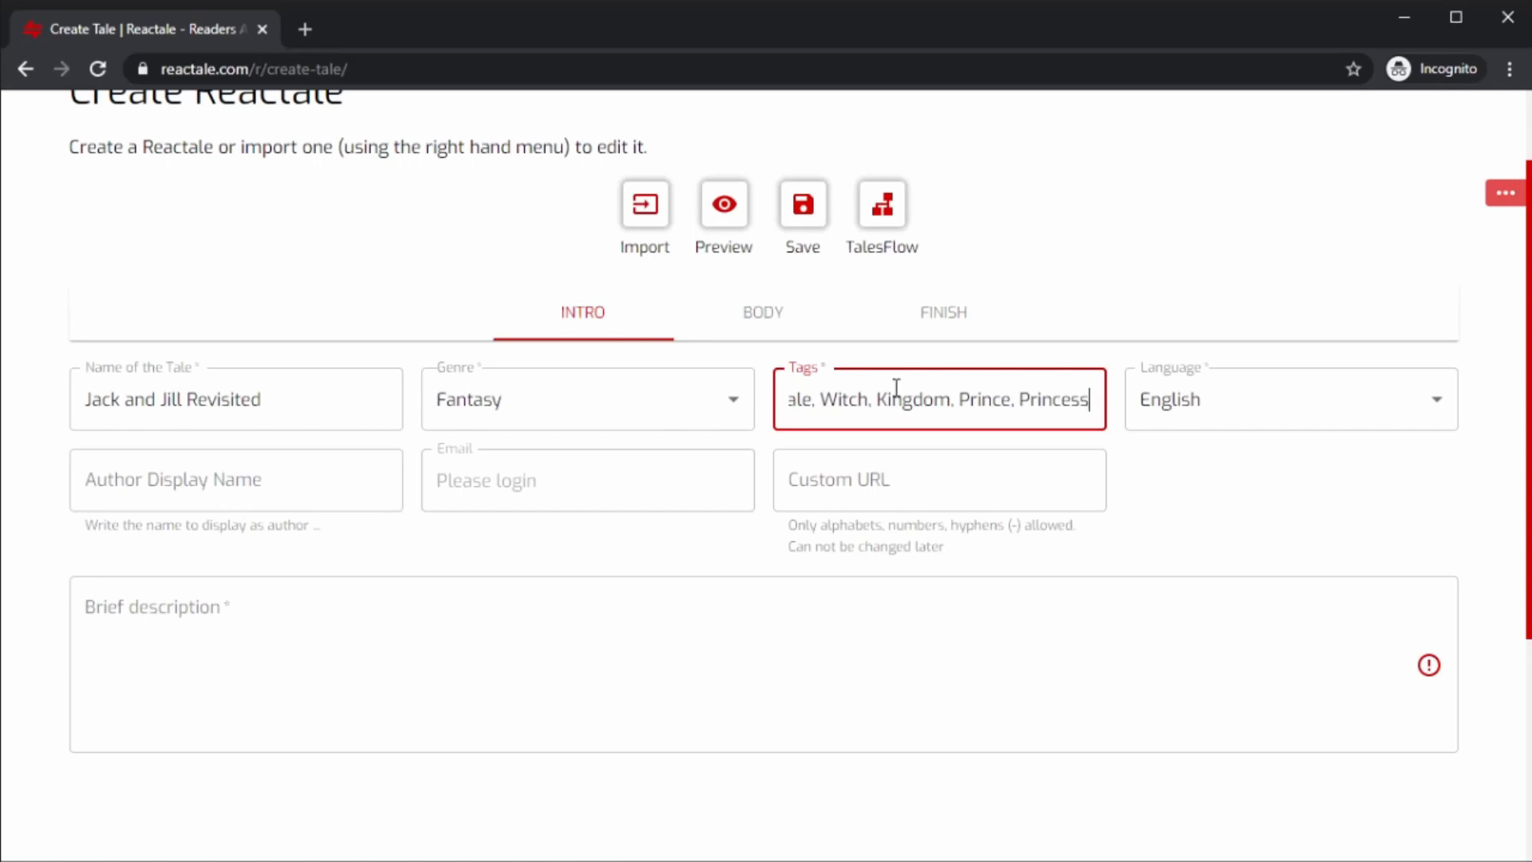
Set the tale's custom URL to jack-and-jill-revisited.
{"action": "left_click", "coordinate": [83, 477]}
{"action": "left_click", "coordinate": [317, 547]}
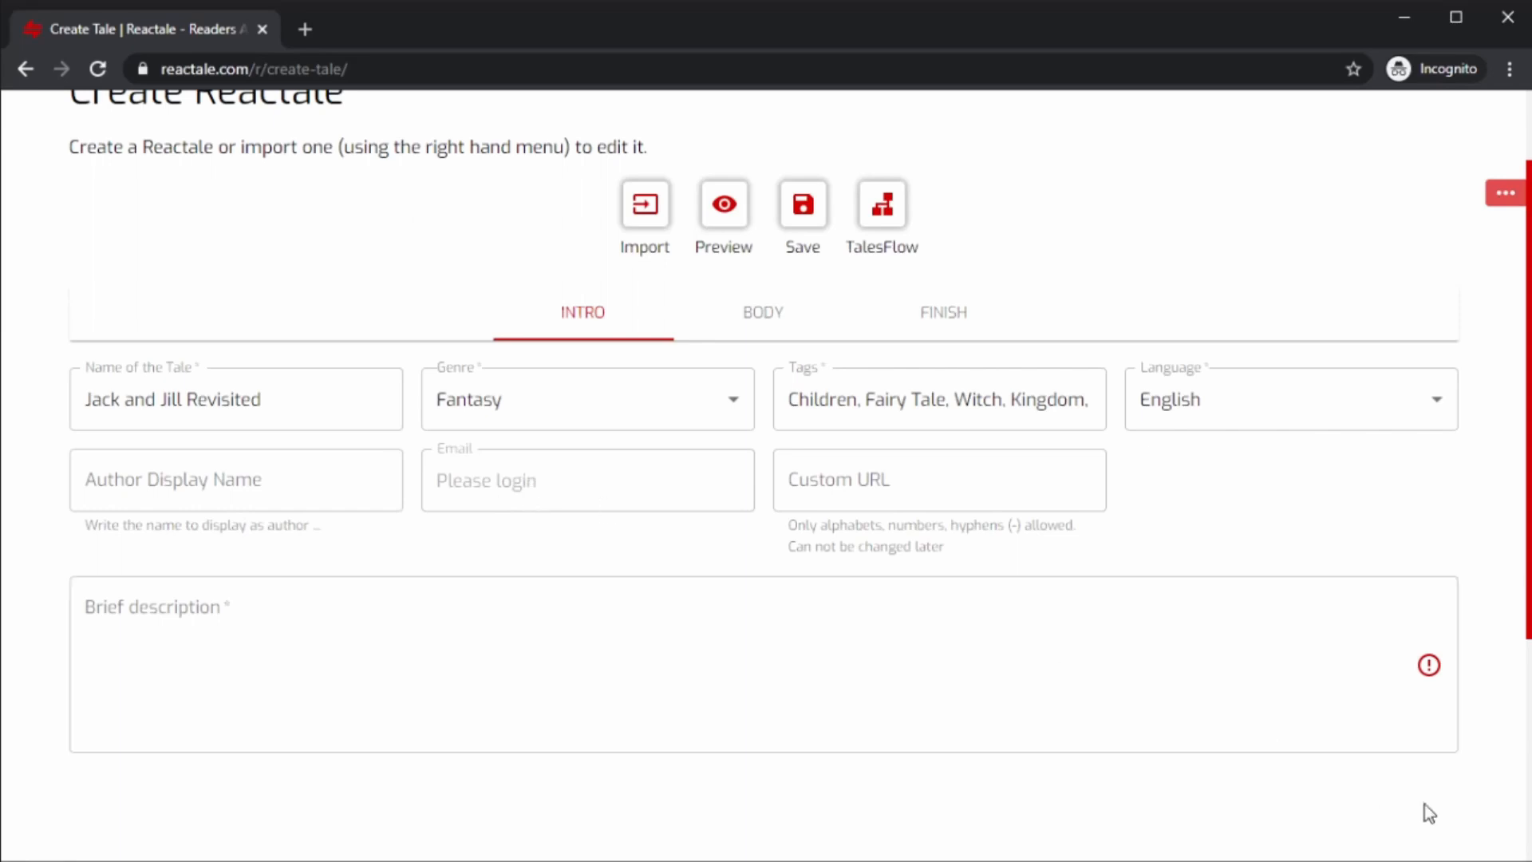
{"action": "left_click", "coordinate": [886, 490]}
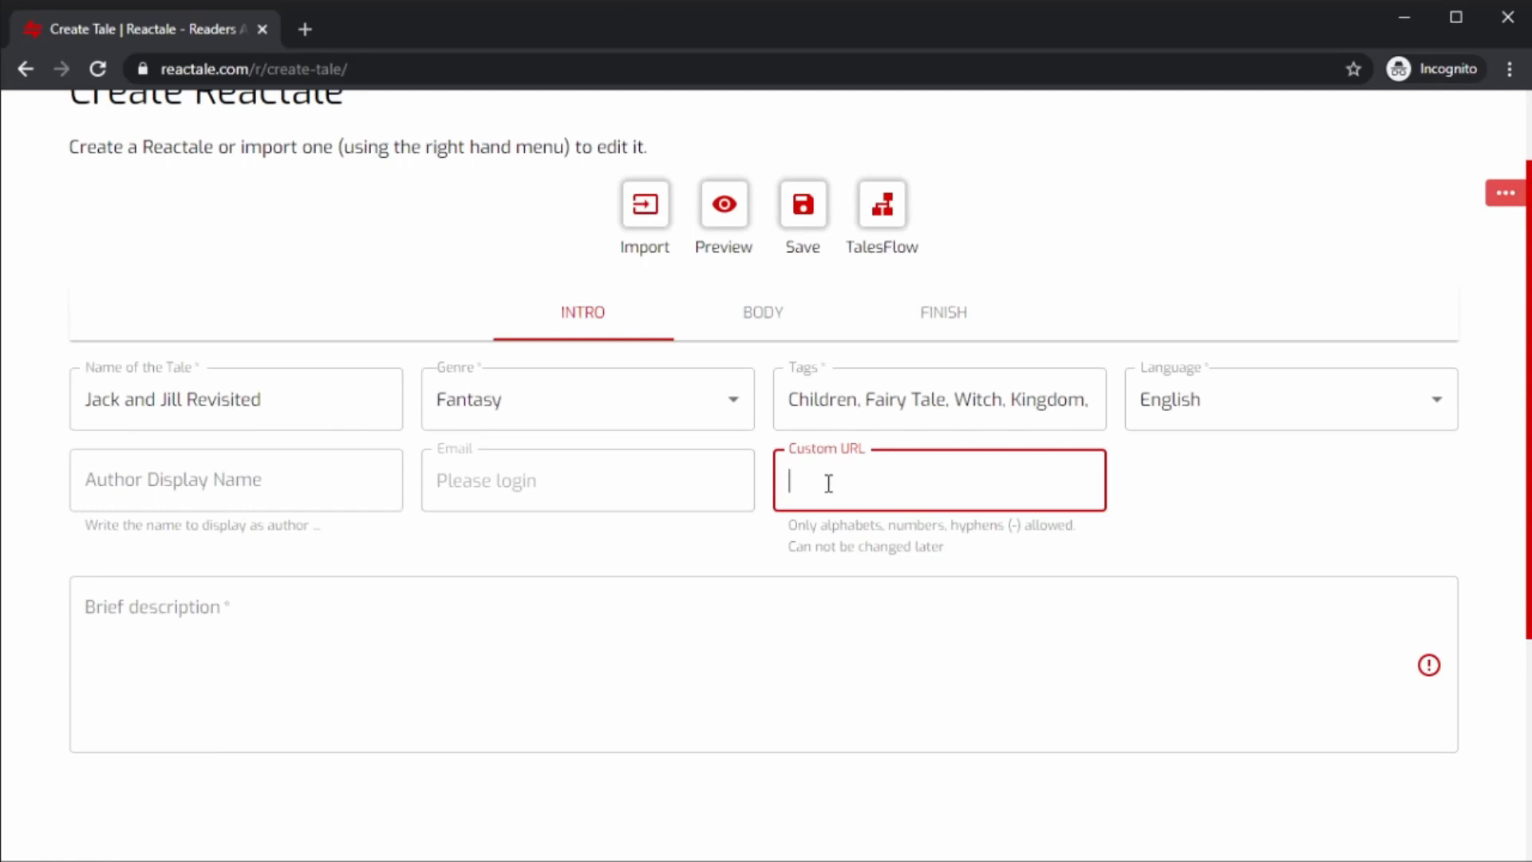
{"action": "type", "text": "jack-and-jill-revisited"}
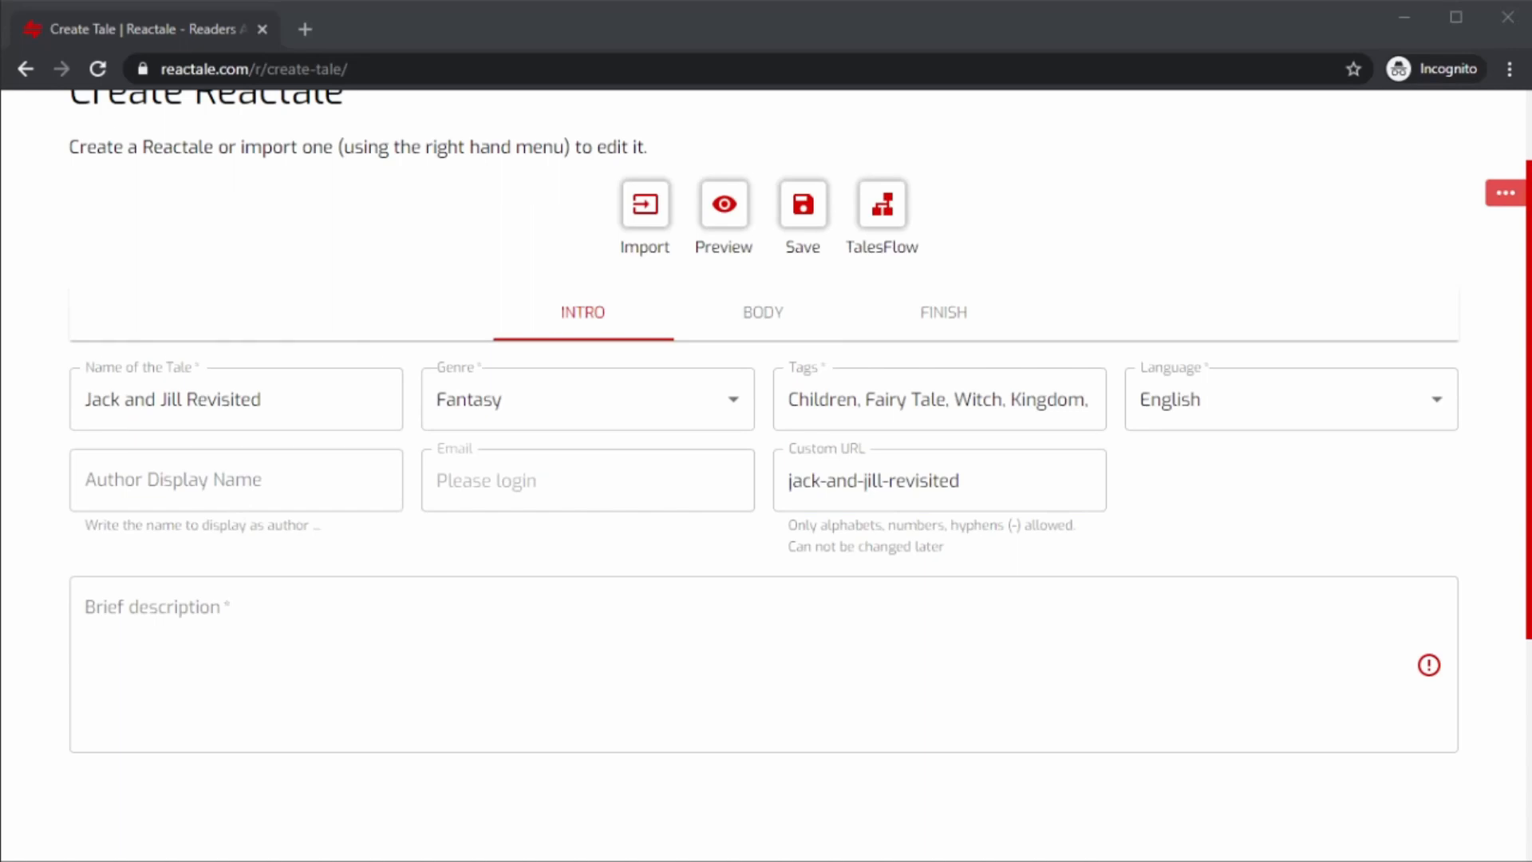
Paste the tale's brief description about the Jack and Jill nursery rhyme into the description field.
{"action": "left_click", "coordinate": [890, 606]}
{"action": "type", "text": "We all know the nursery rhyme - Jack and Jill went up the Hill to fetch a pail of water. Jack fell down and broke his Crown and Jill came tumbling after. but wait who were this Jack and Jill. Were they kids? Why did they go up the Hill alone? And Jack had a Crown, so could he be a Prince? Now what kind of Prince, goes up the Hill to fetch their own water and by the way how did they fall? did you ever ask? No? then let's ask those questions in this tale."}
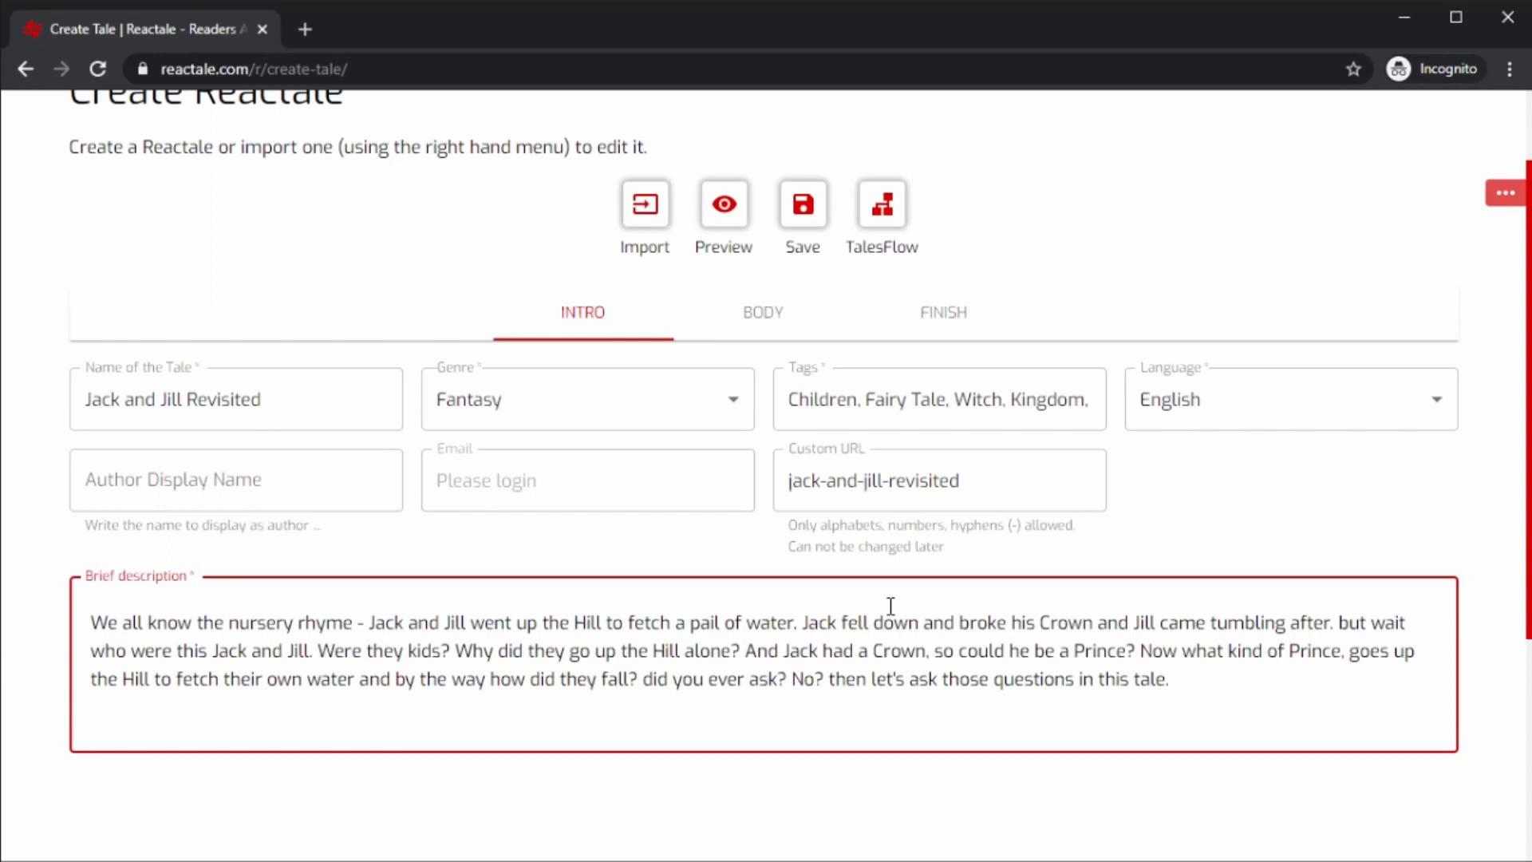
In the Body section, give the first storylet the title Intro.
{"action": "left_click", "coordinate": [772, 328]}
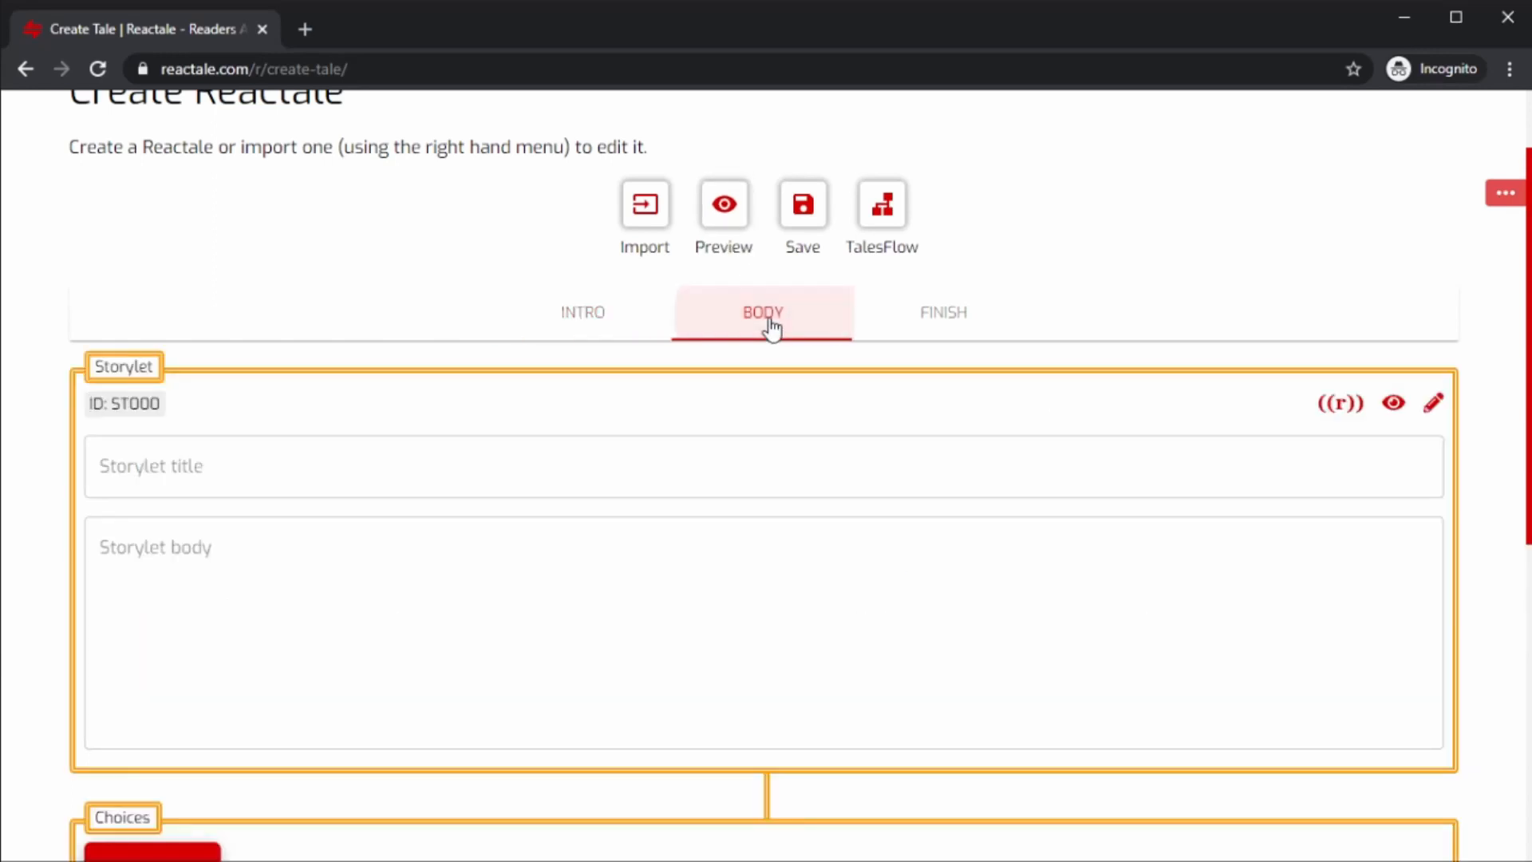
{"action": "scroll", "coordinate": [814, 416], "scroll_direction": "up", "scroll_amount": 2}
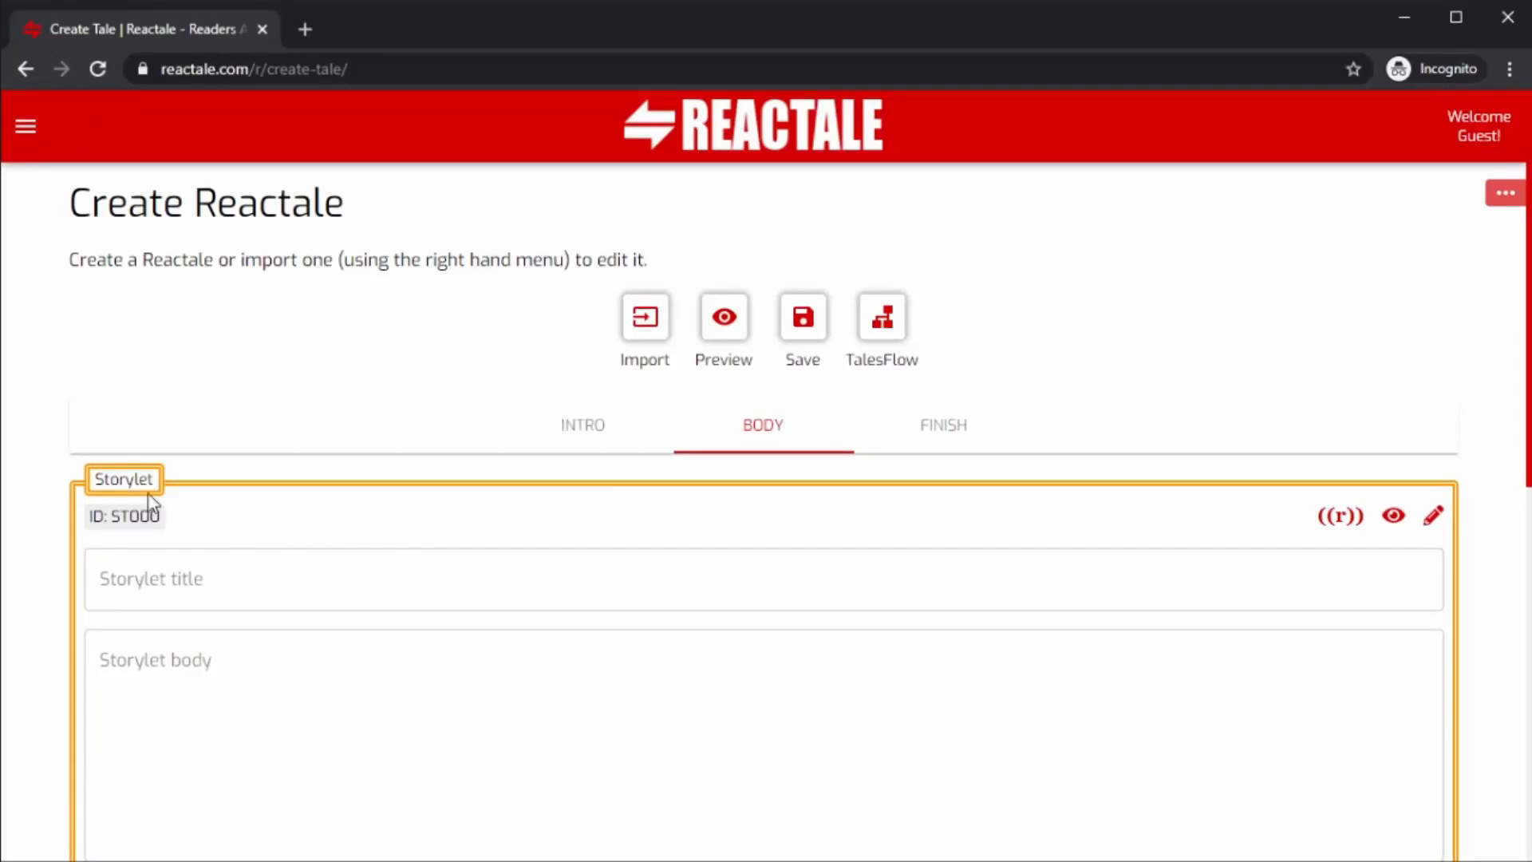
{"action": "scroll", "coordinate": [167, 479], "scroll_direction": "down", "scroll_amount": 4}
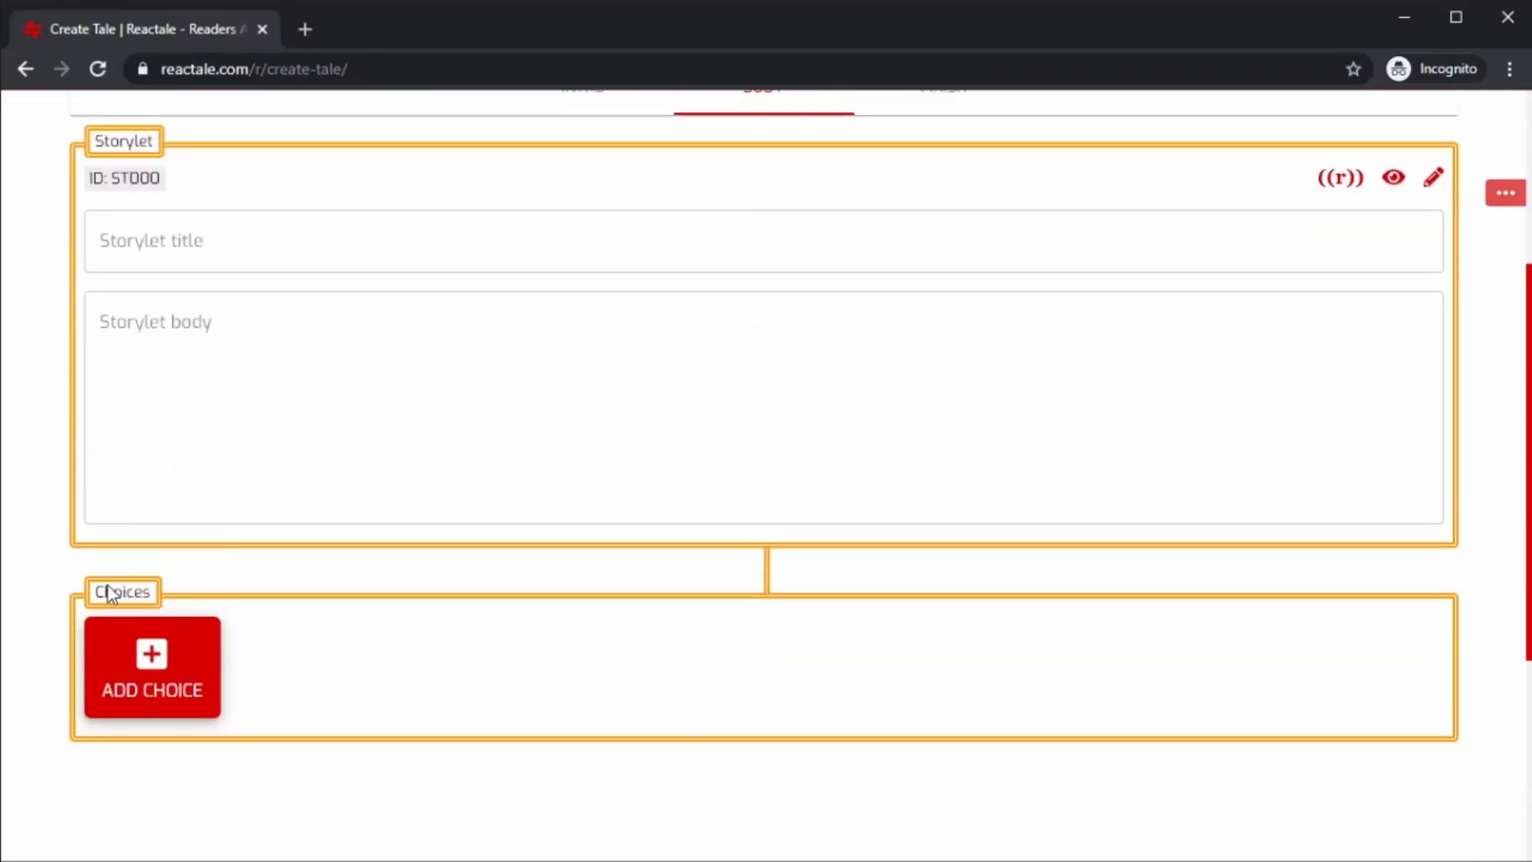
{"action": "scroll", "coordinate": [233, 601], "scroll_direction": "up", "scroll_amount": 3}
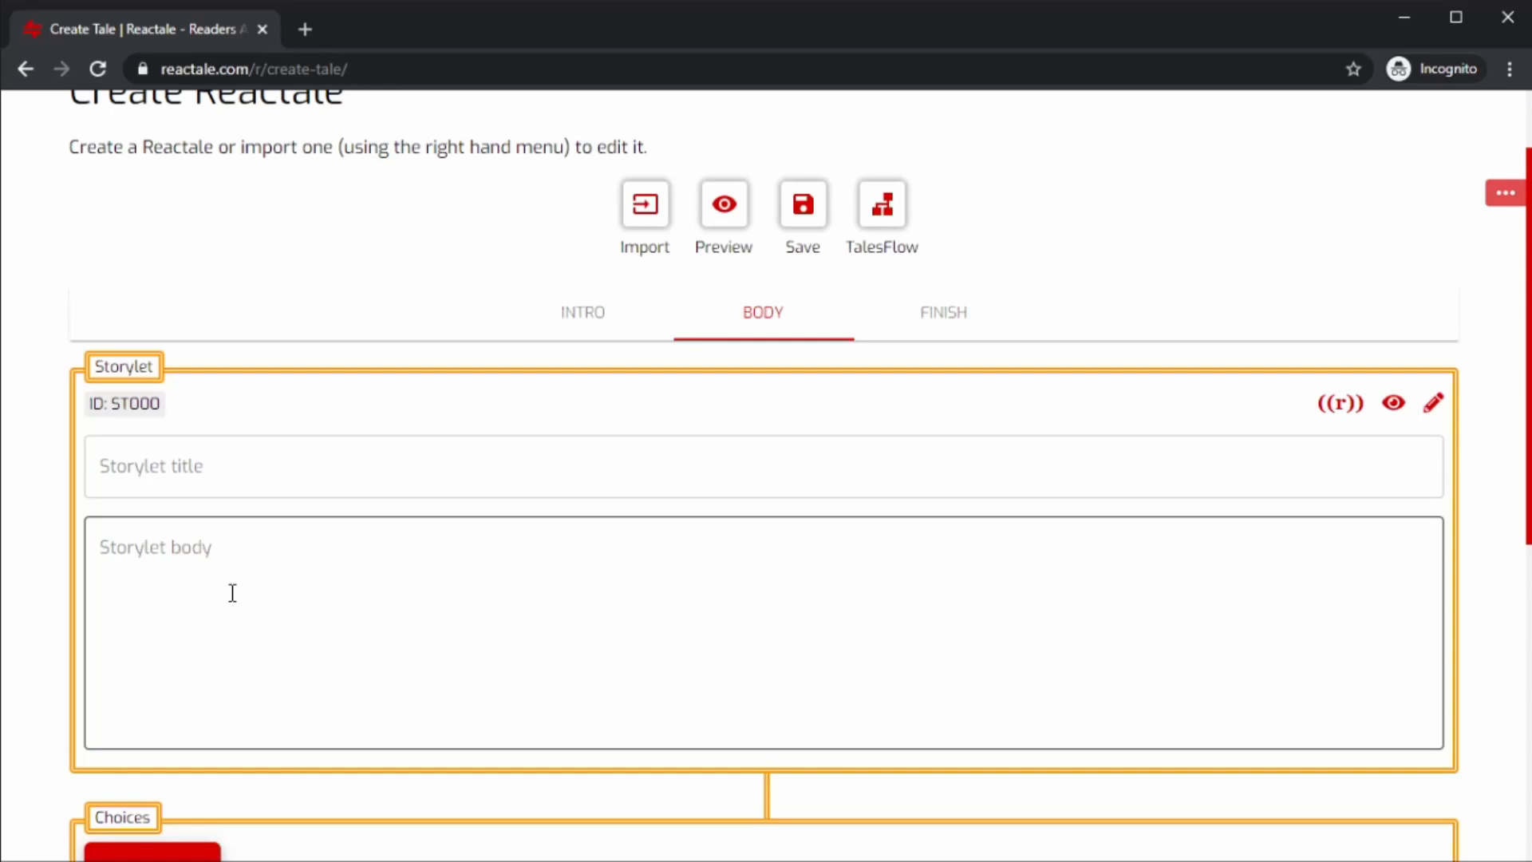
{"action": "left_click", "coordinate": [287, 484]}
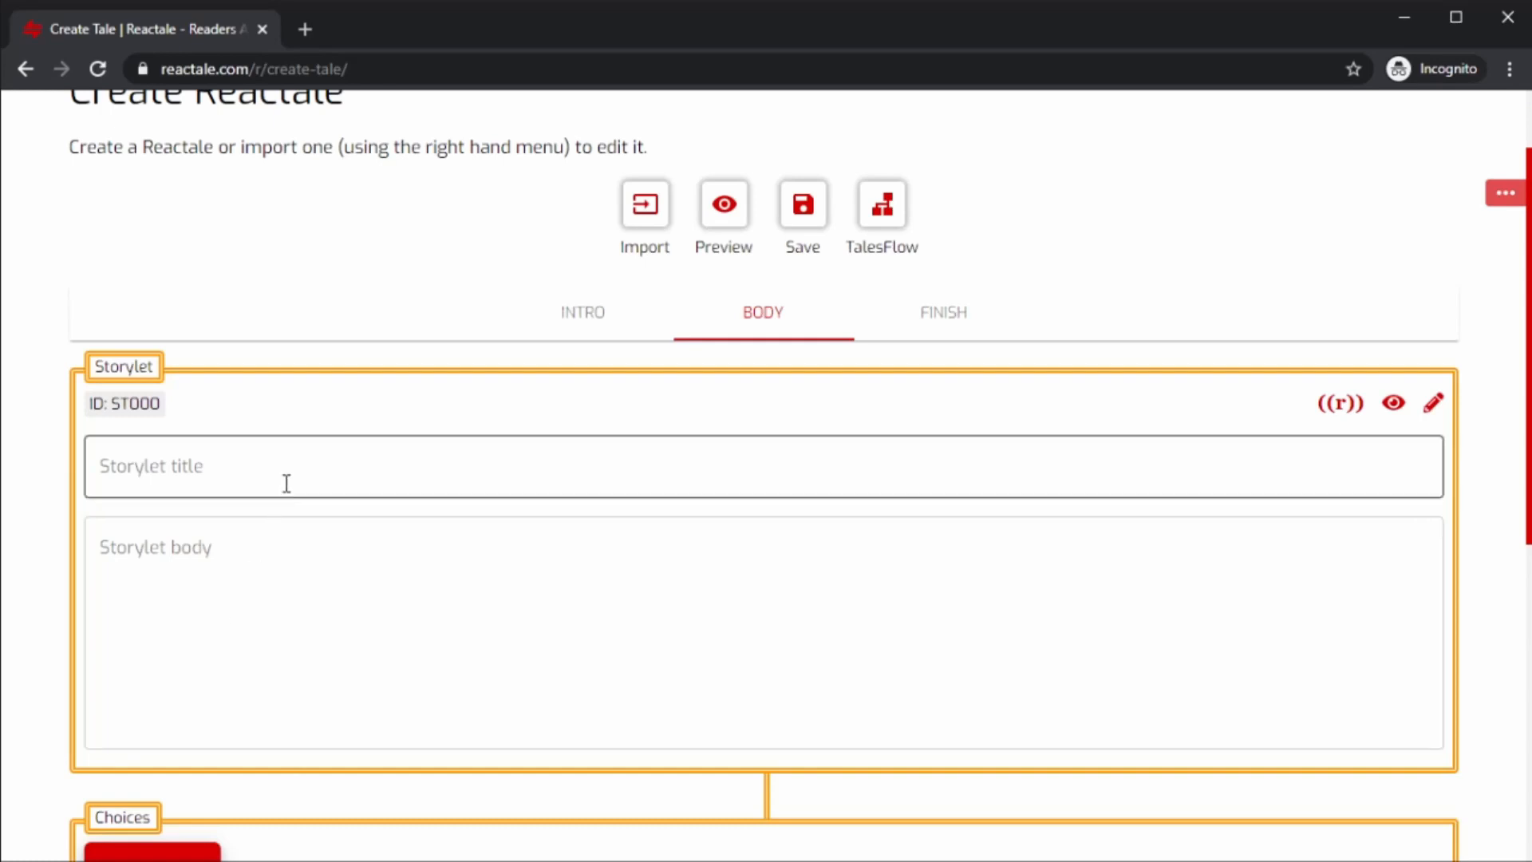
{"action": "left_click", "coordinate": [286, 483]}
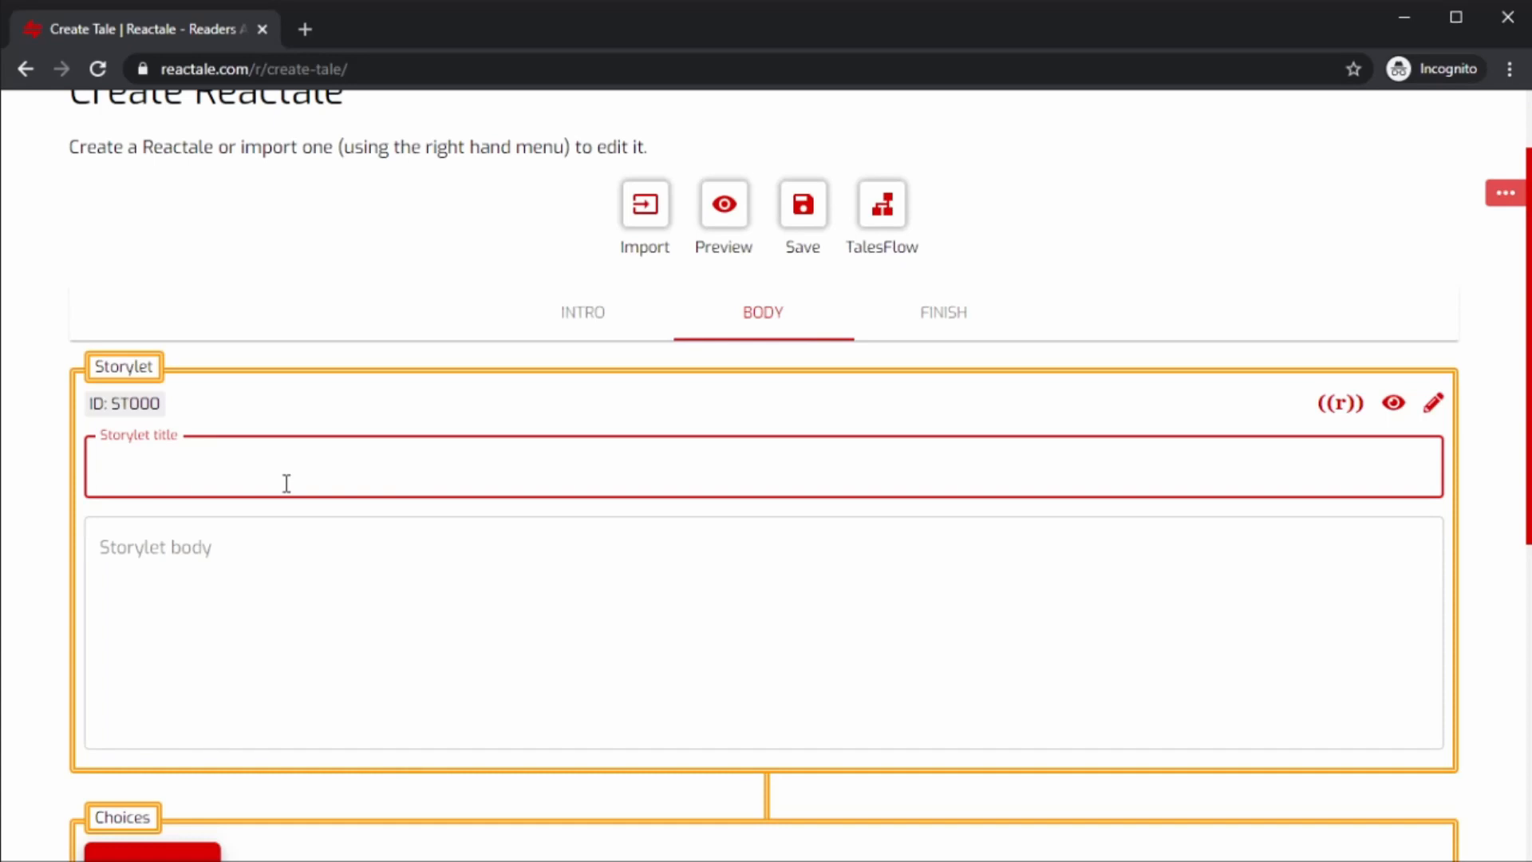
{"action": "type", "text": "Intro"}
Open the Intro storylet in the full storylet editor.
{"action": "left_click", "coordinate": [243, 563]}
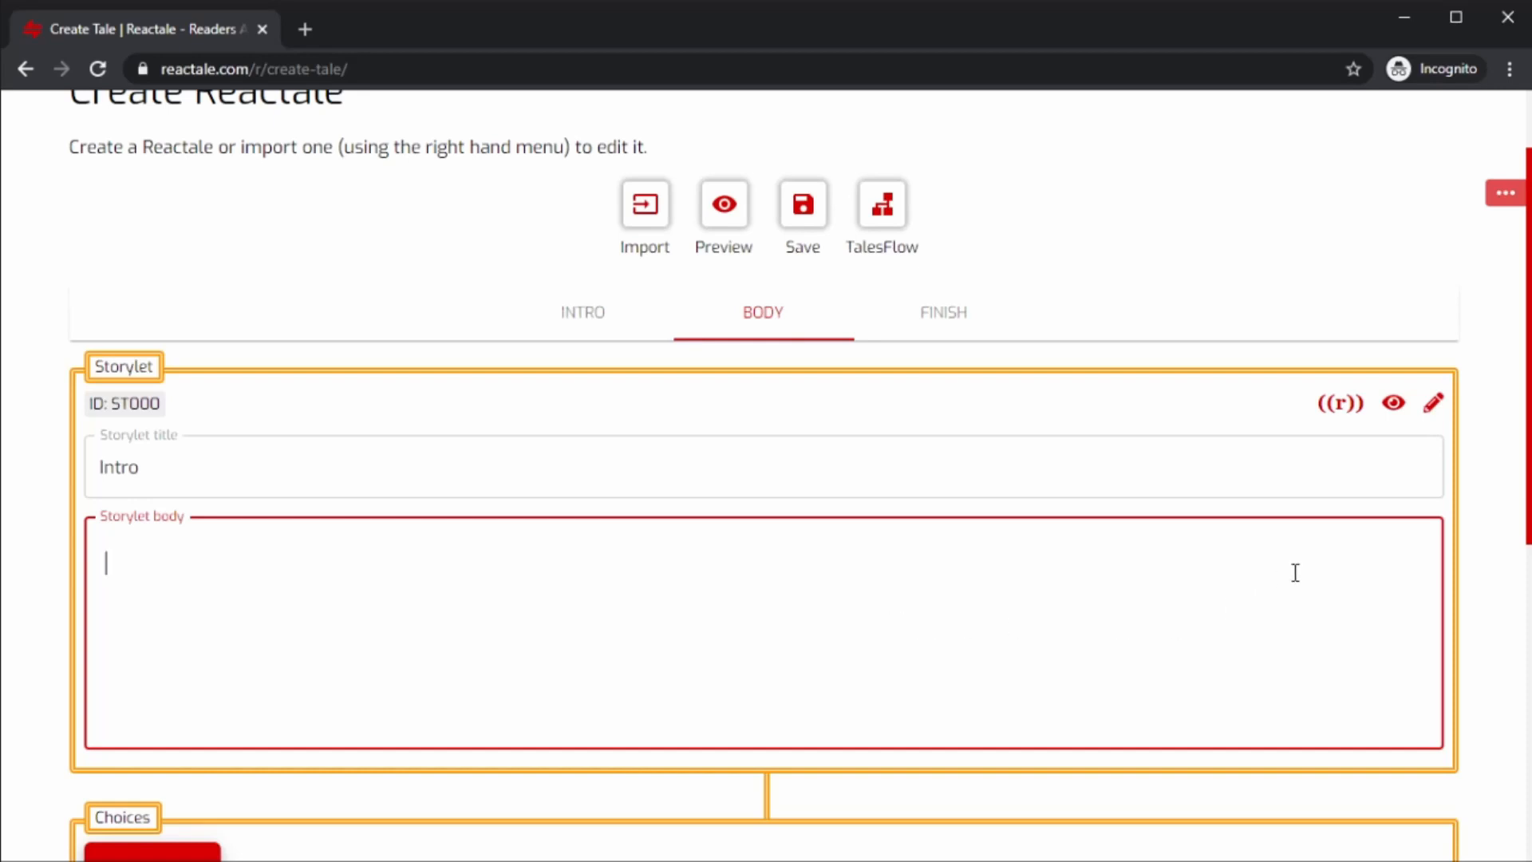
{"action": "left_click", "coordinate": [1432, 405]}
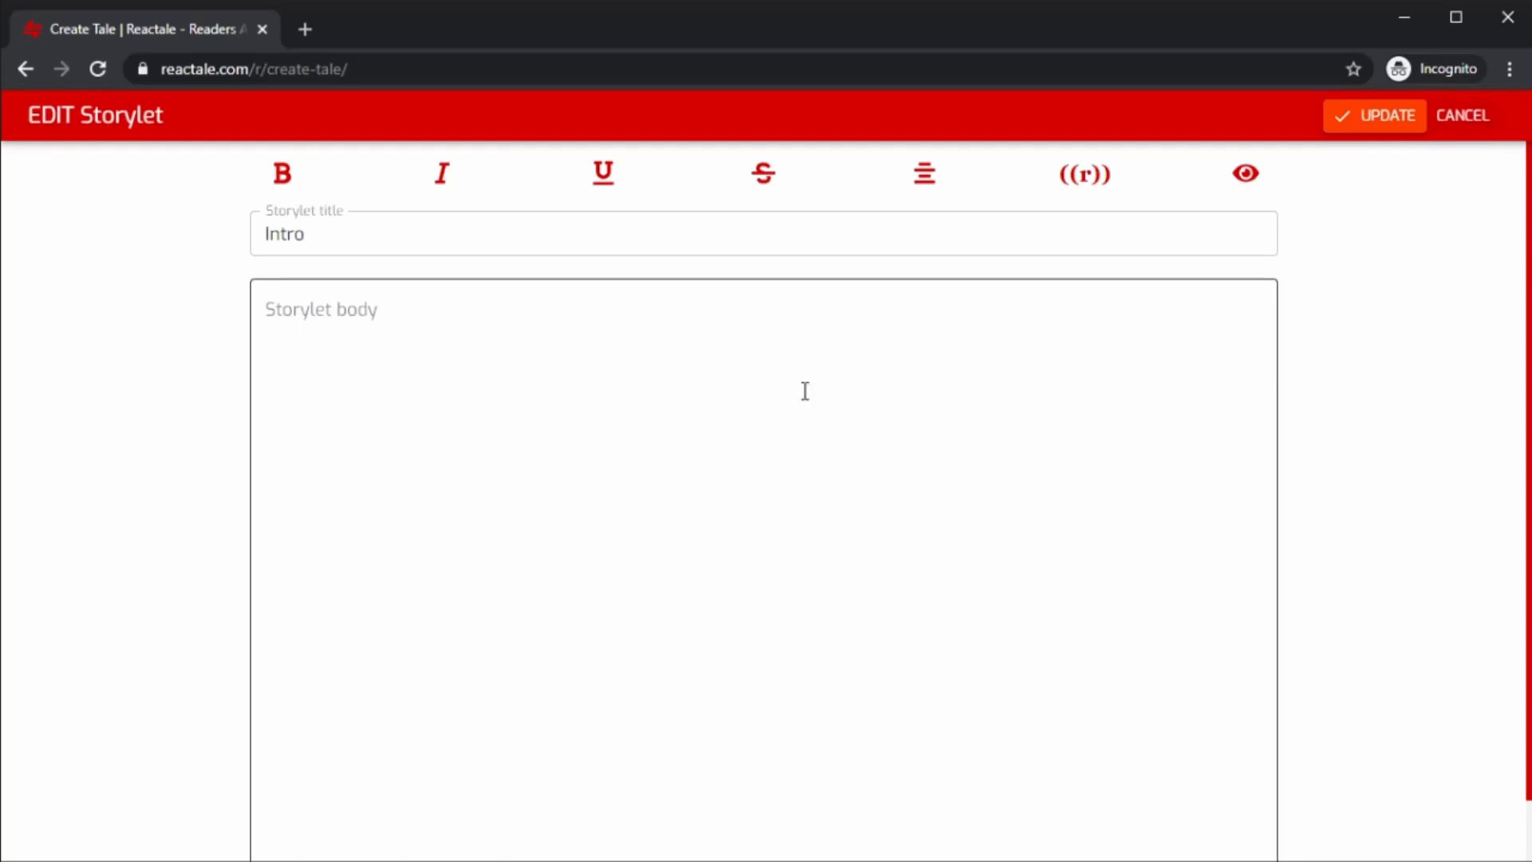
{"action": "left_click", "coordinate": [429, 327]}
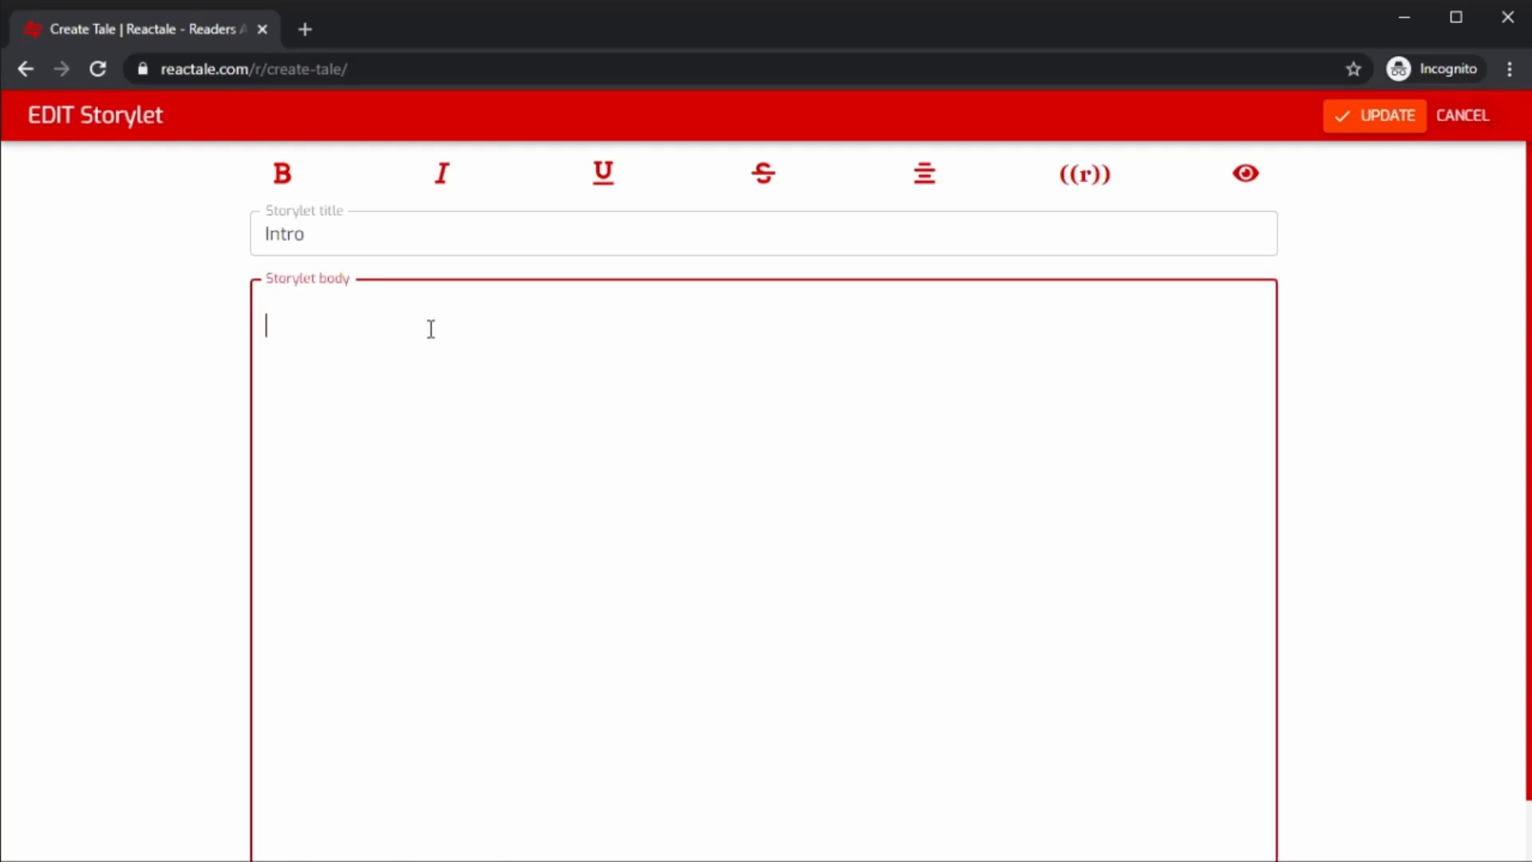
{"action": "type", "text": "sdfsdfasfdasdffds"}
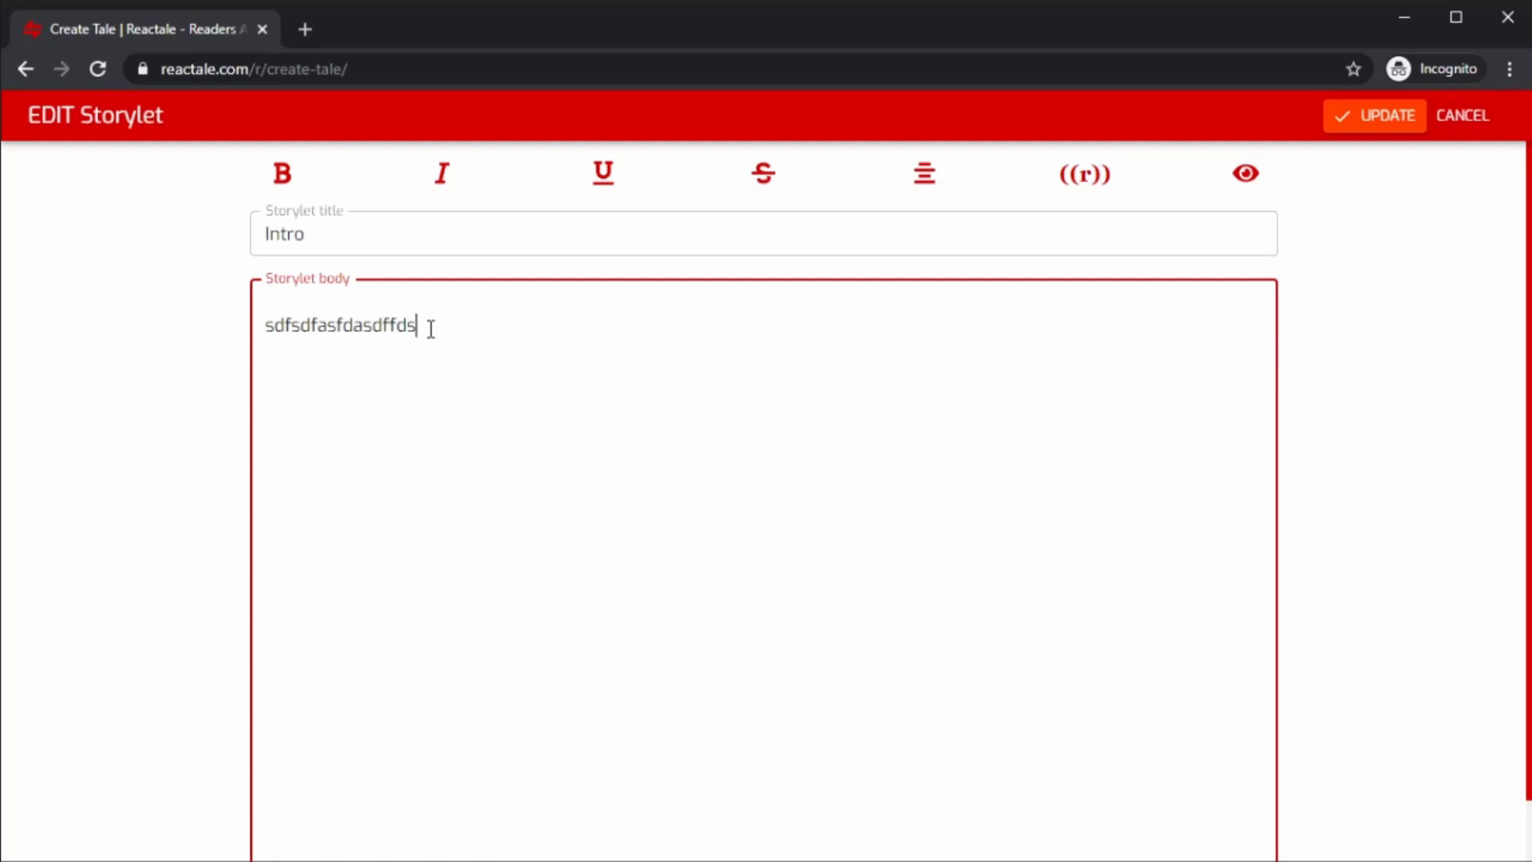
{"action": "left_click", "coordinate": [1472, 121]}
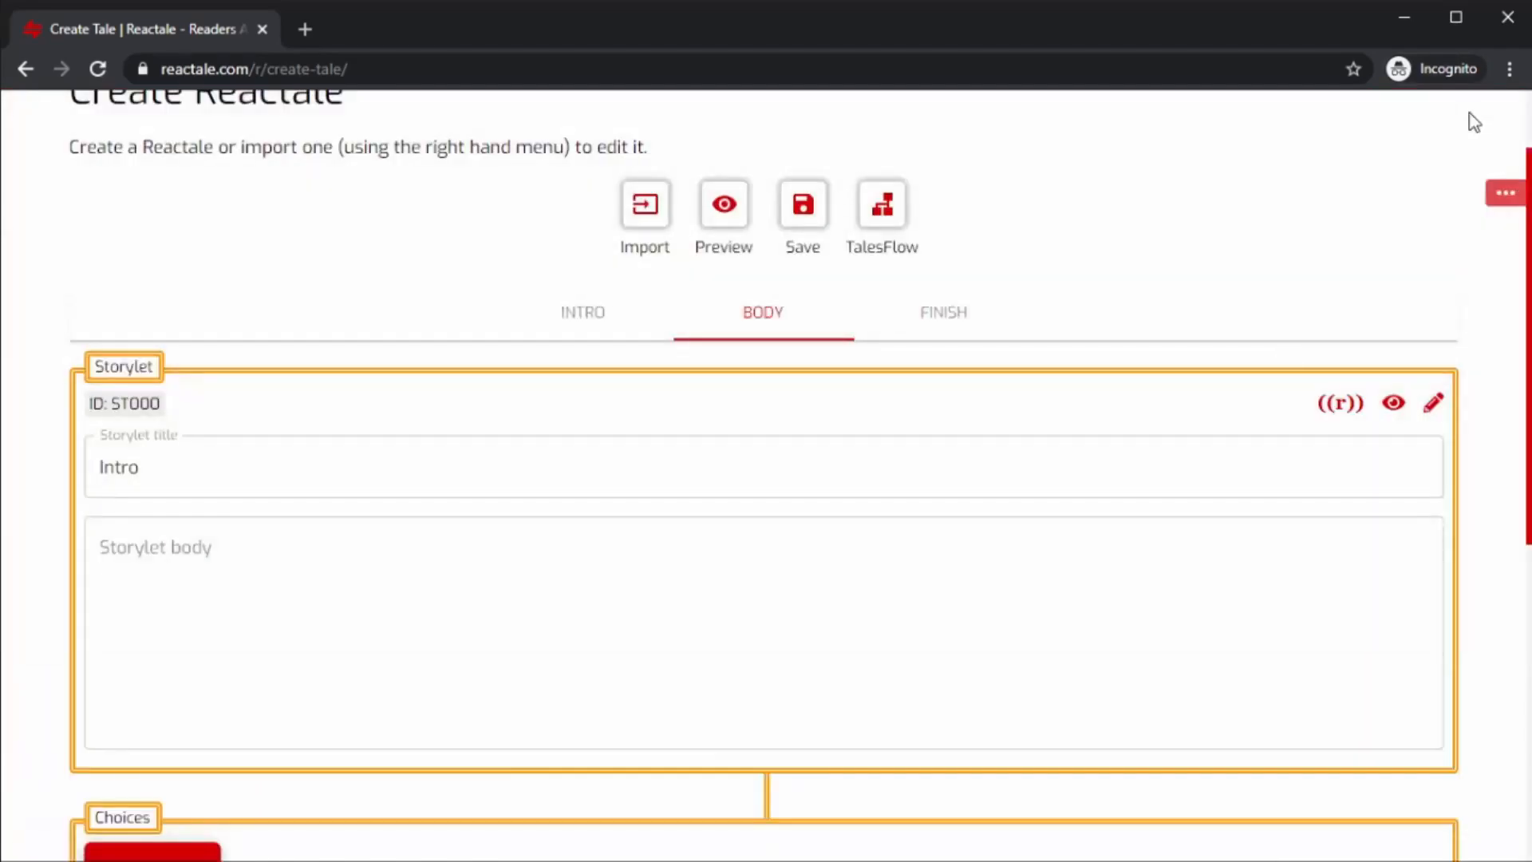
Enter test text rtwetwertert in the Intro storylet body through the storylet editor and update it.
{"action": "left_click", "coordinate": [106, 555]}
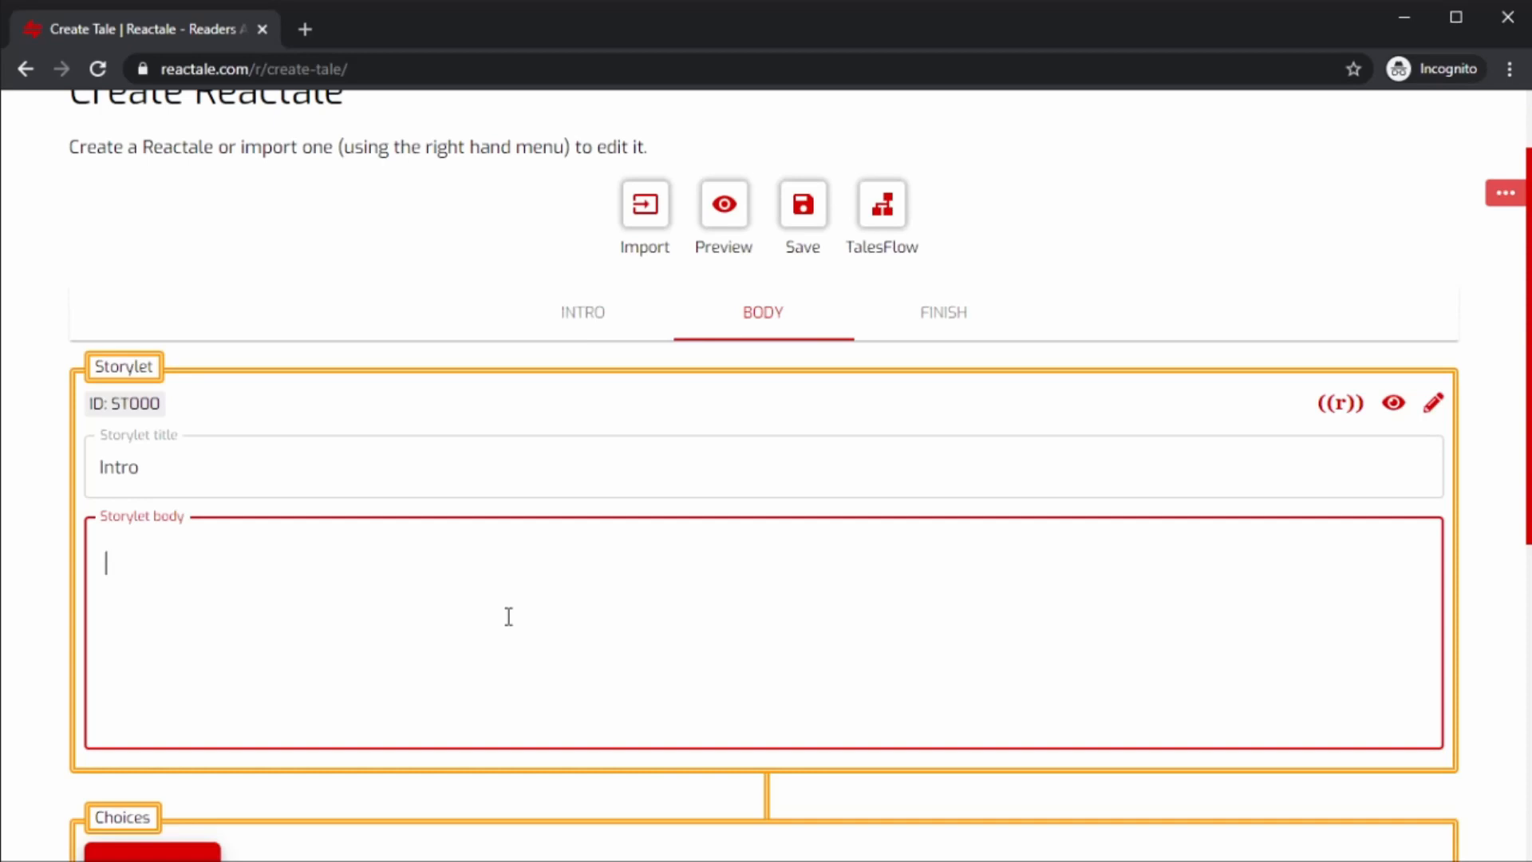
{"action": "left_click", "coordinate": [1433, 404]}
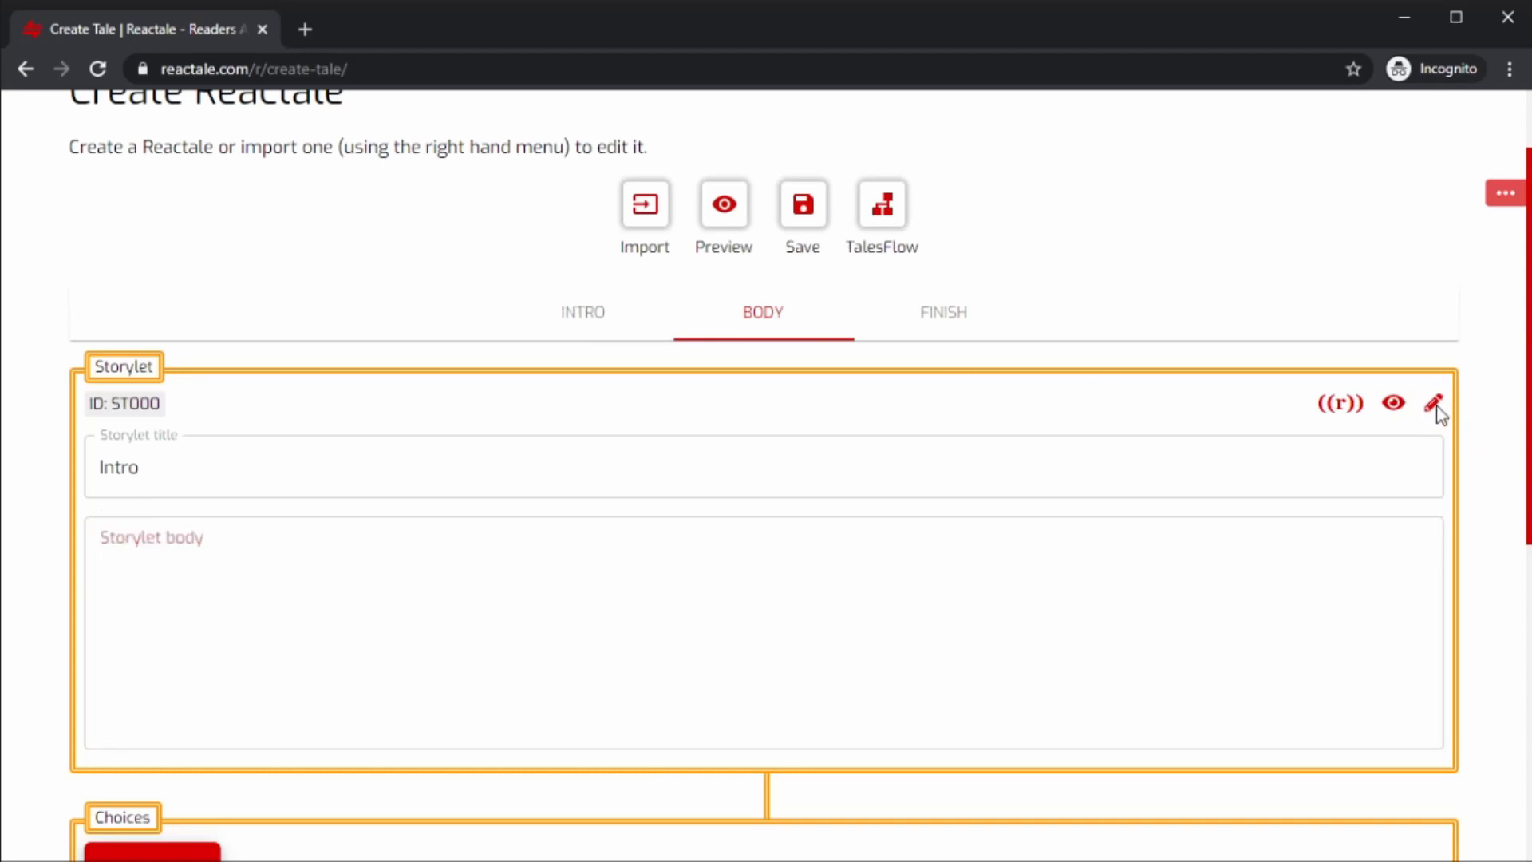
{"action": "left_click", "coordinate": [587, 411]}
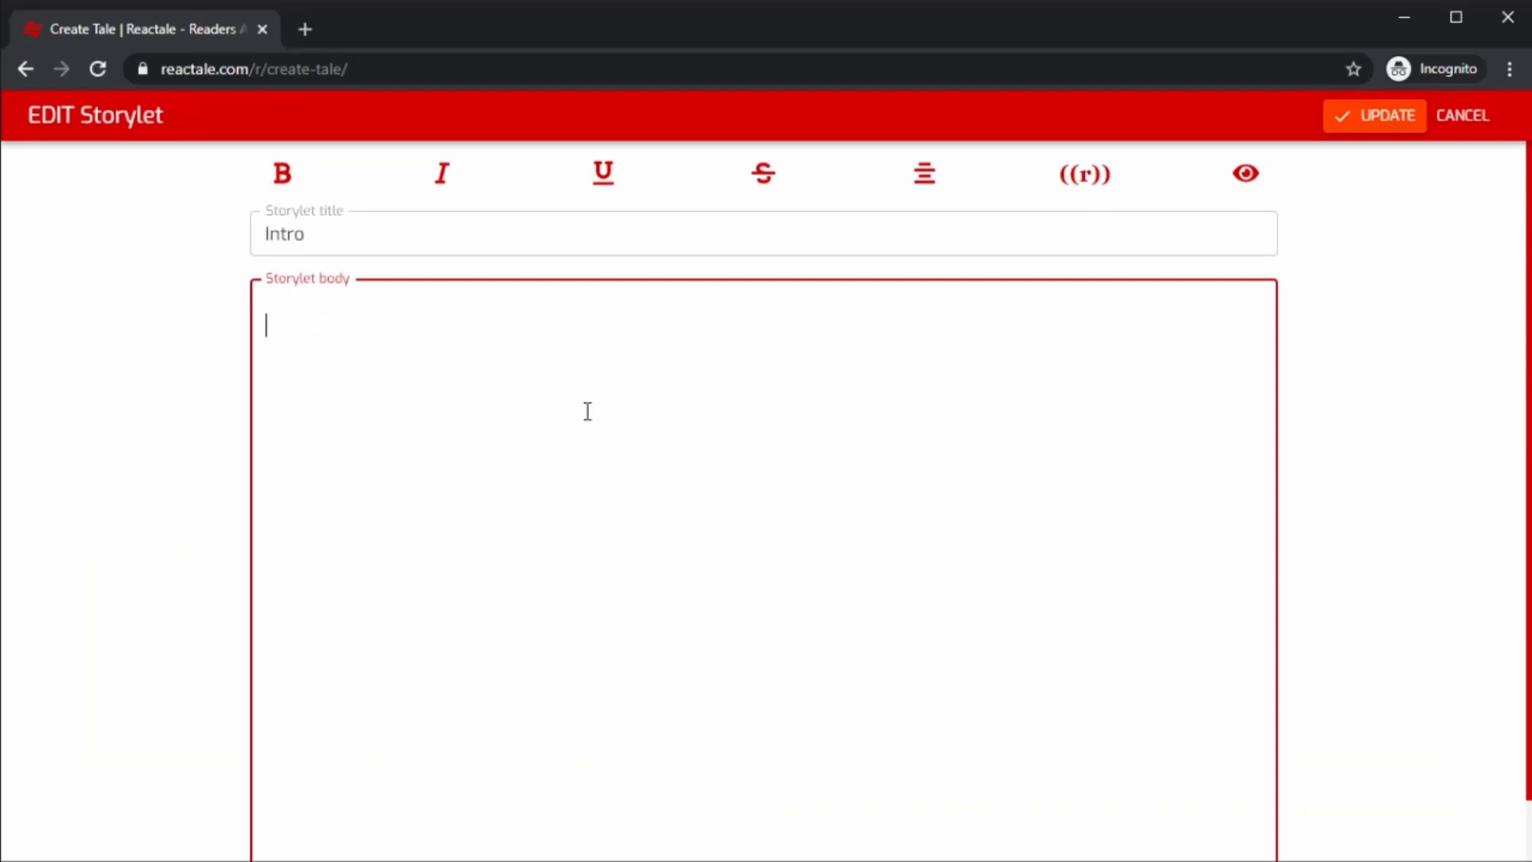
{"action": "type", "text": "rtwetwertert"}
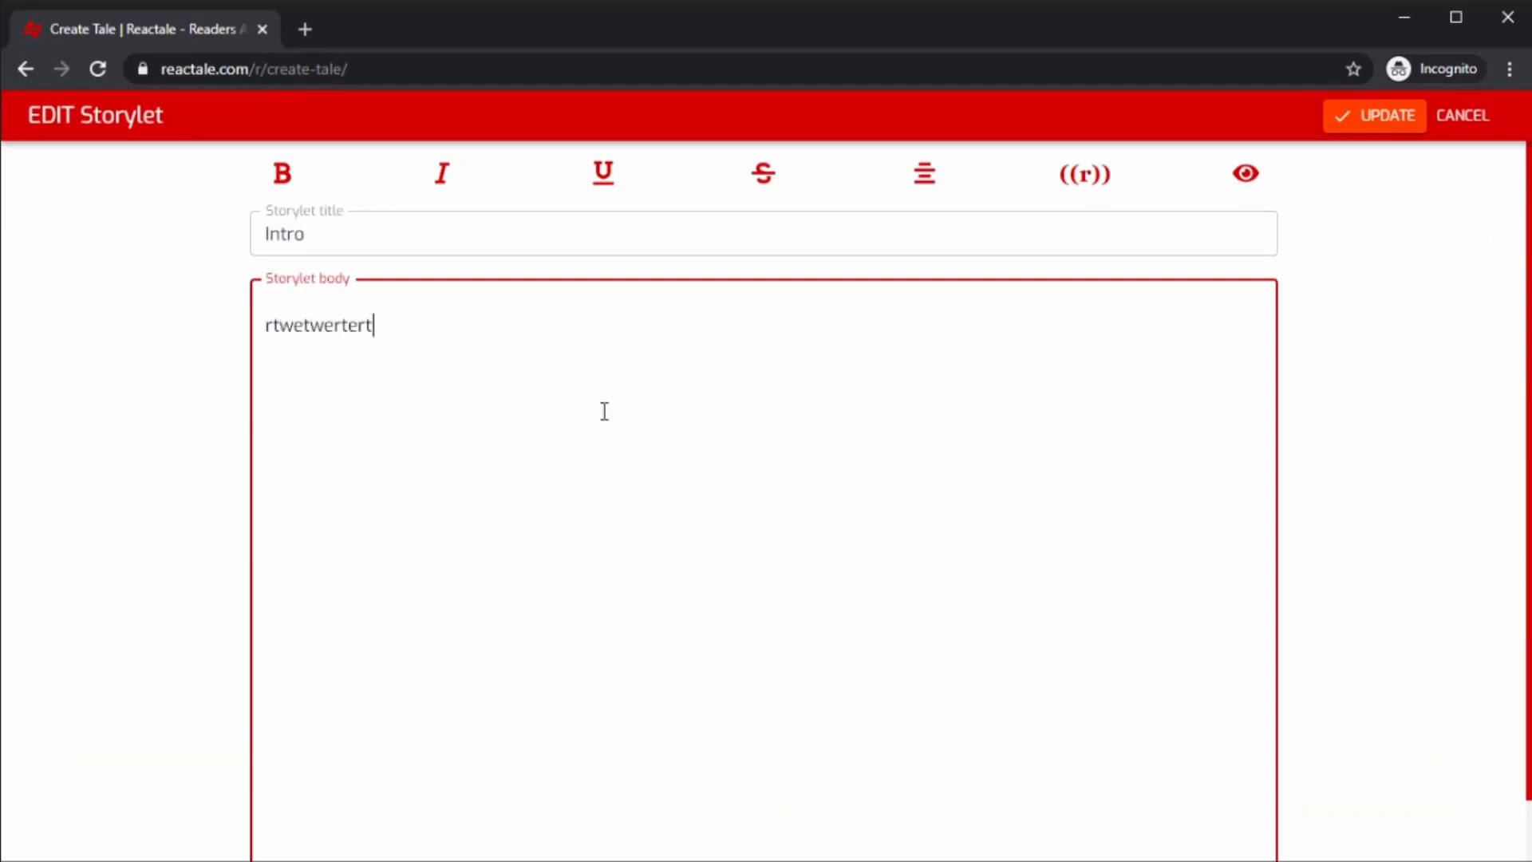
{"action": "left_click", "coordinate": [1372, 117]}
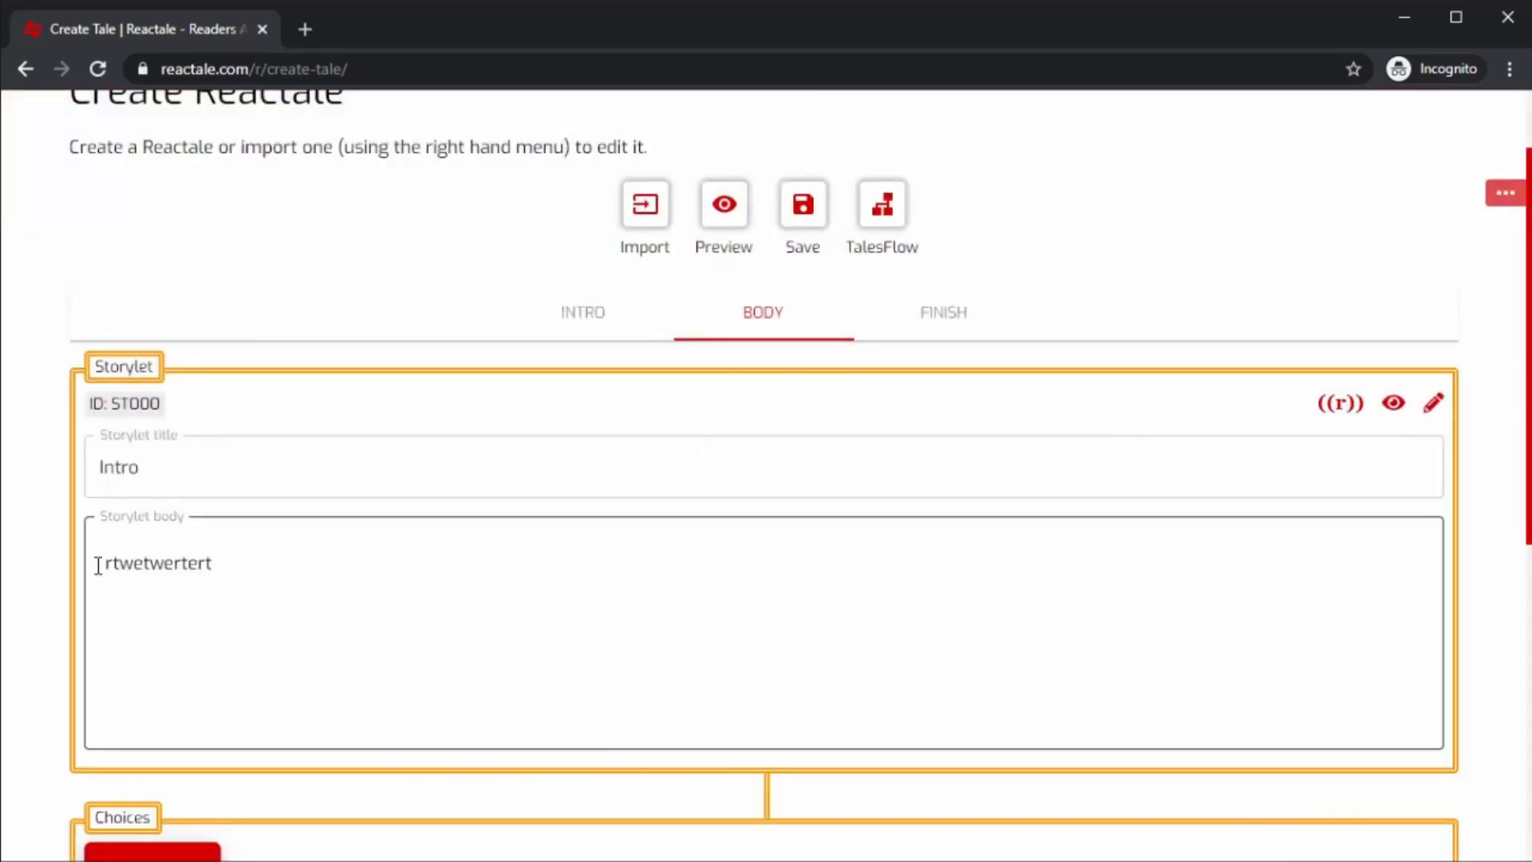
Preview the Intro storylet from the storylet editor, return to editing and update it.
{"action": "left_click", "coordinate": [311, 566]}
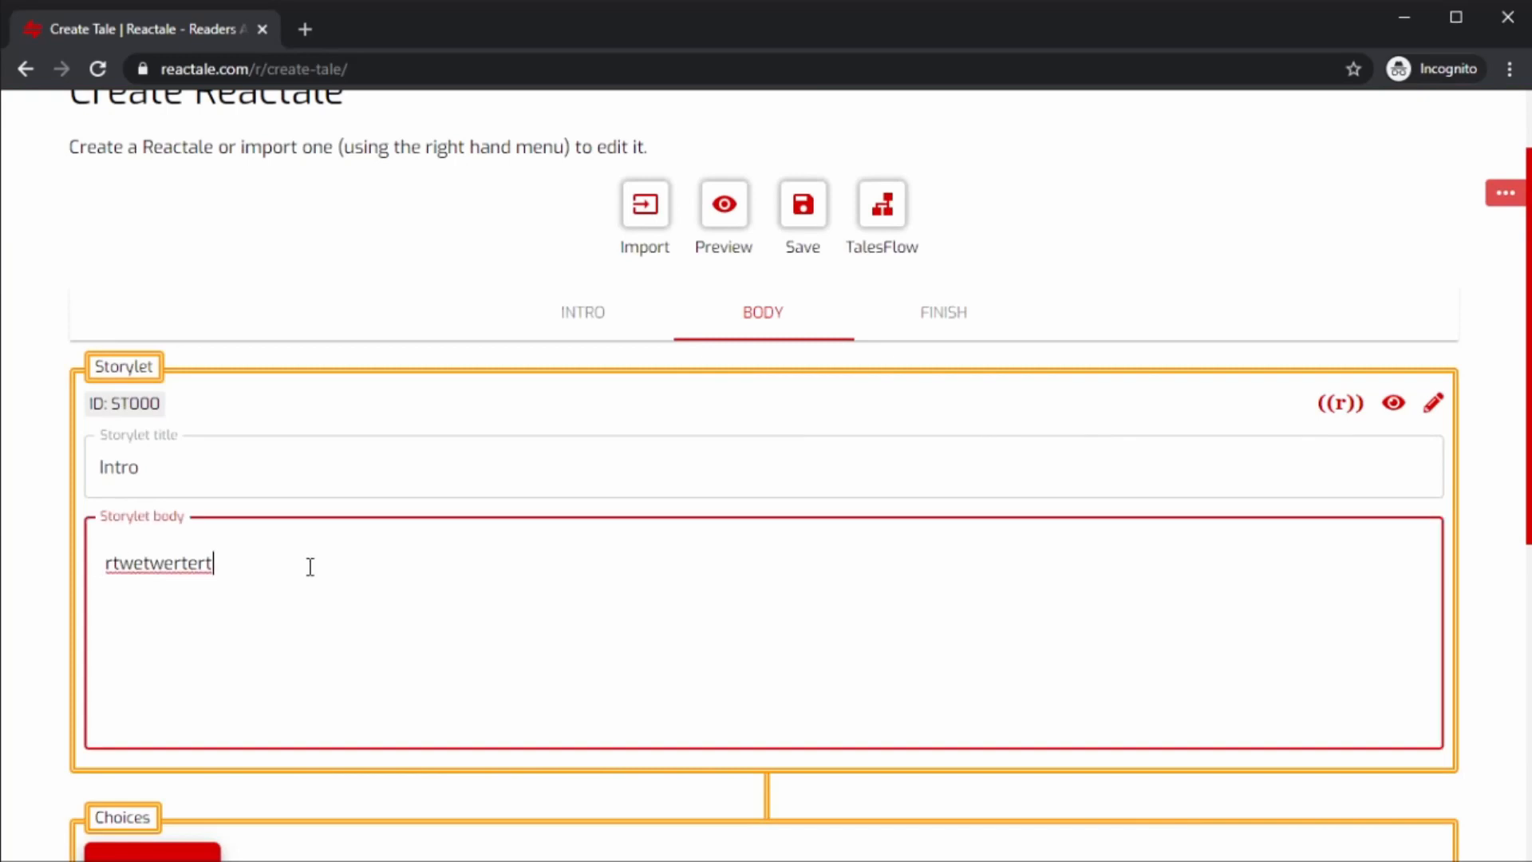
{"action": "left_click", "coordinate": [1434, 406]}
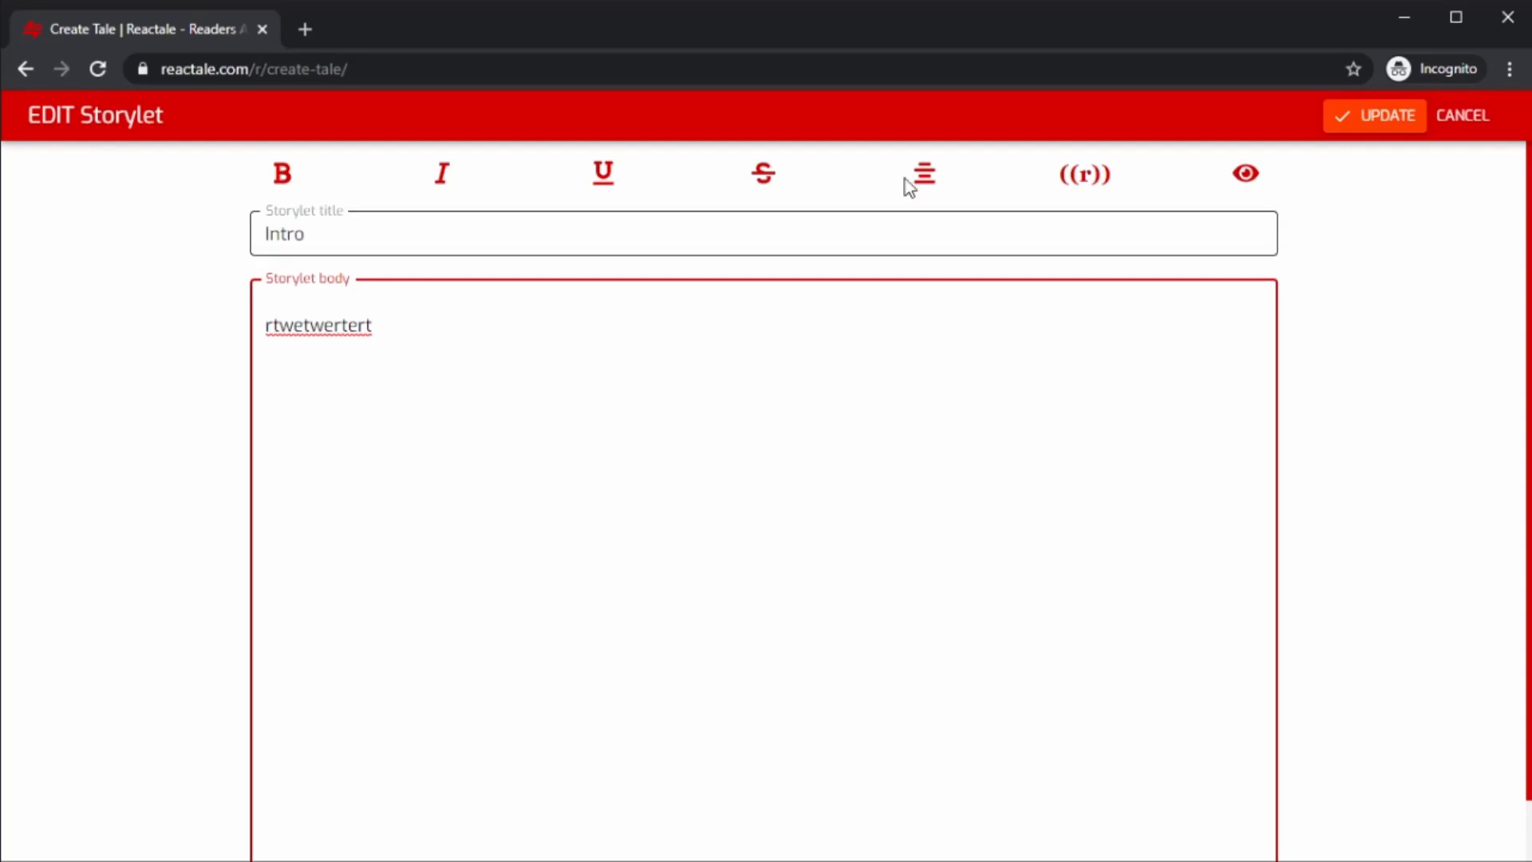
{"action": "left_click", "coordinate": [1247, 176]}
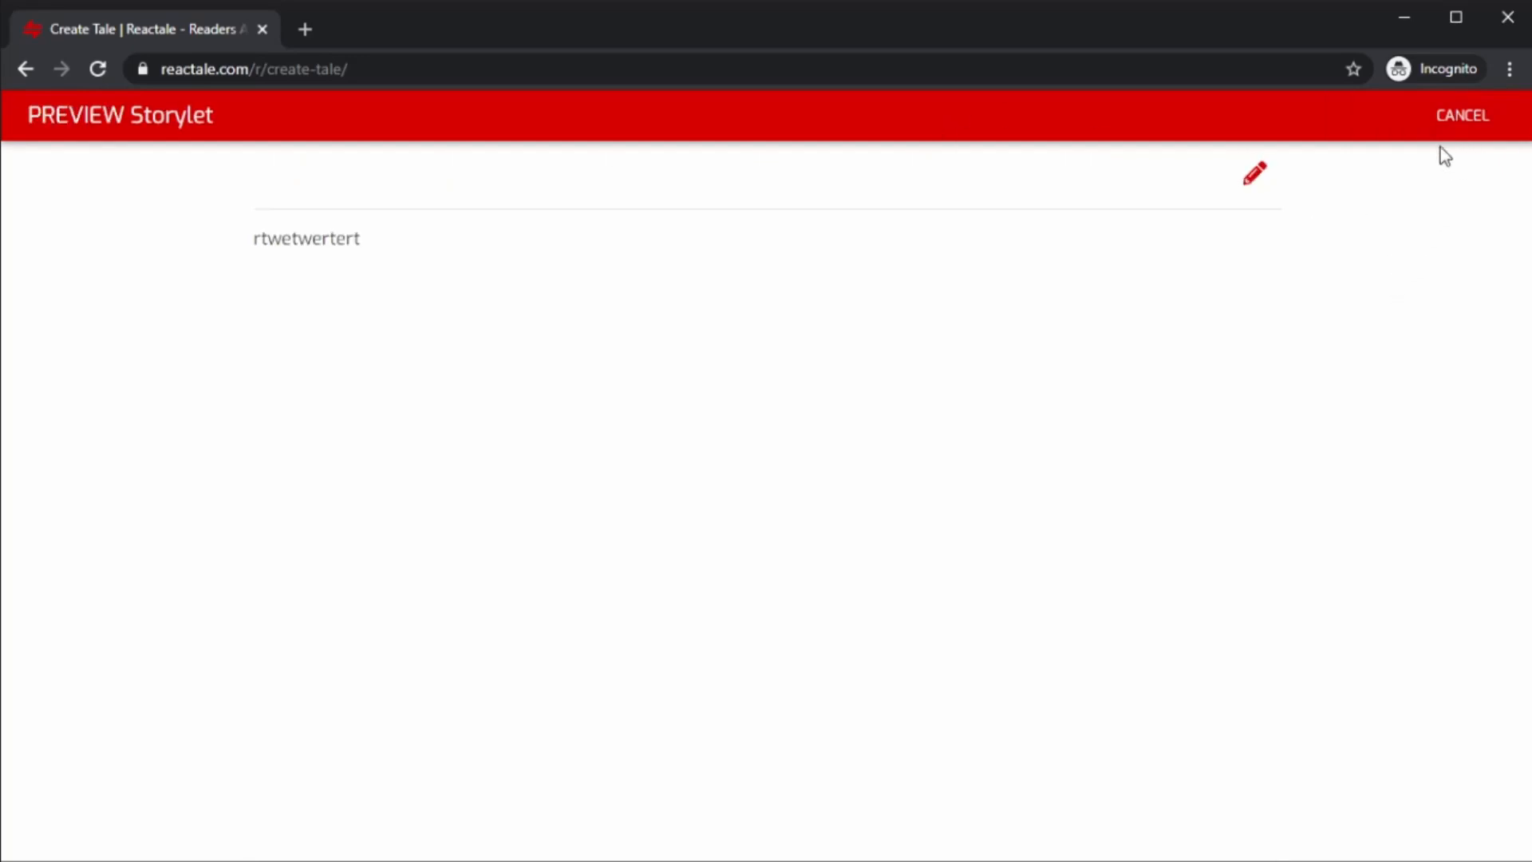
{"action": "left_click", "coordinate": [1258, 178]}
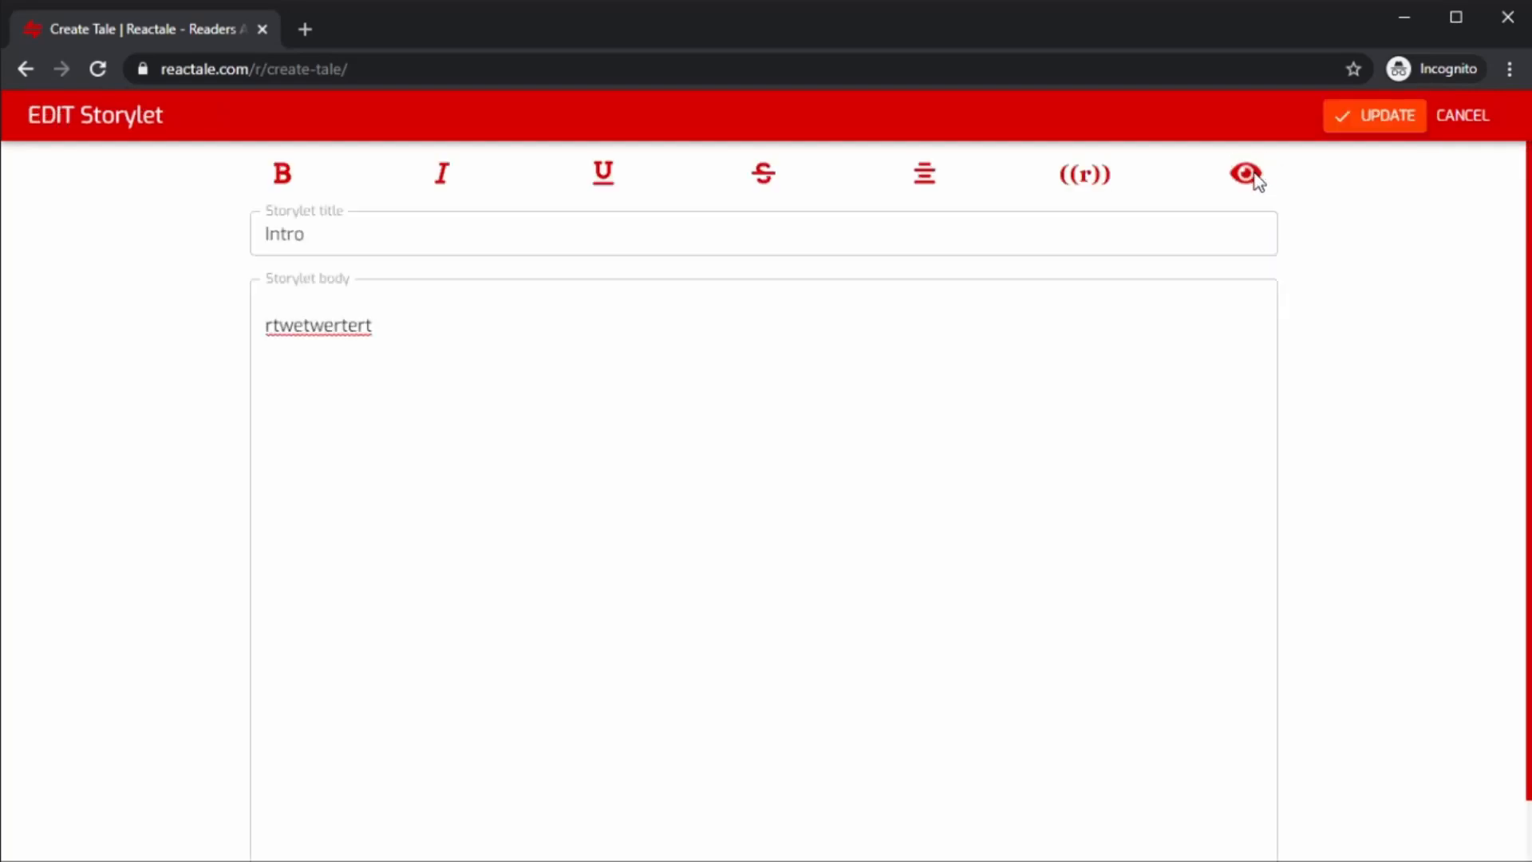
{"action": "left_click", "coordinate": [1369, 134]}
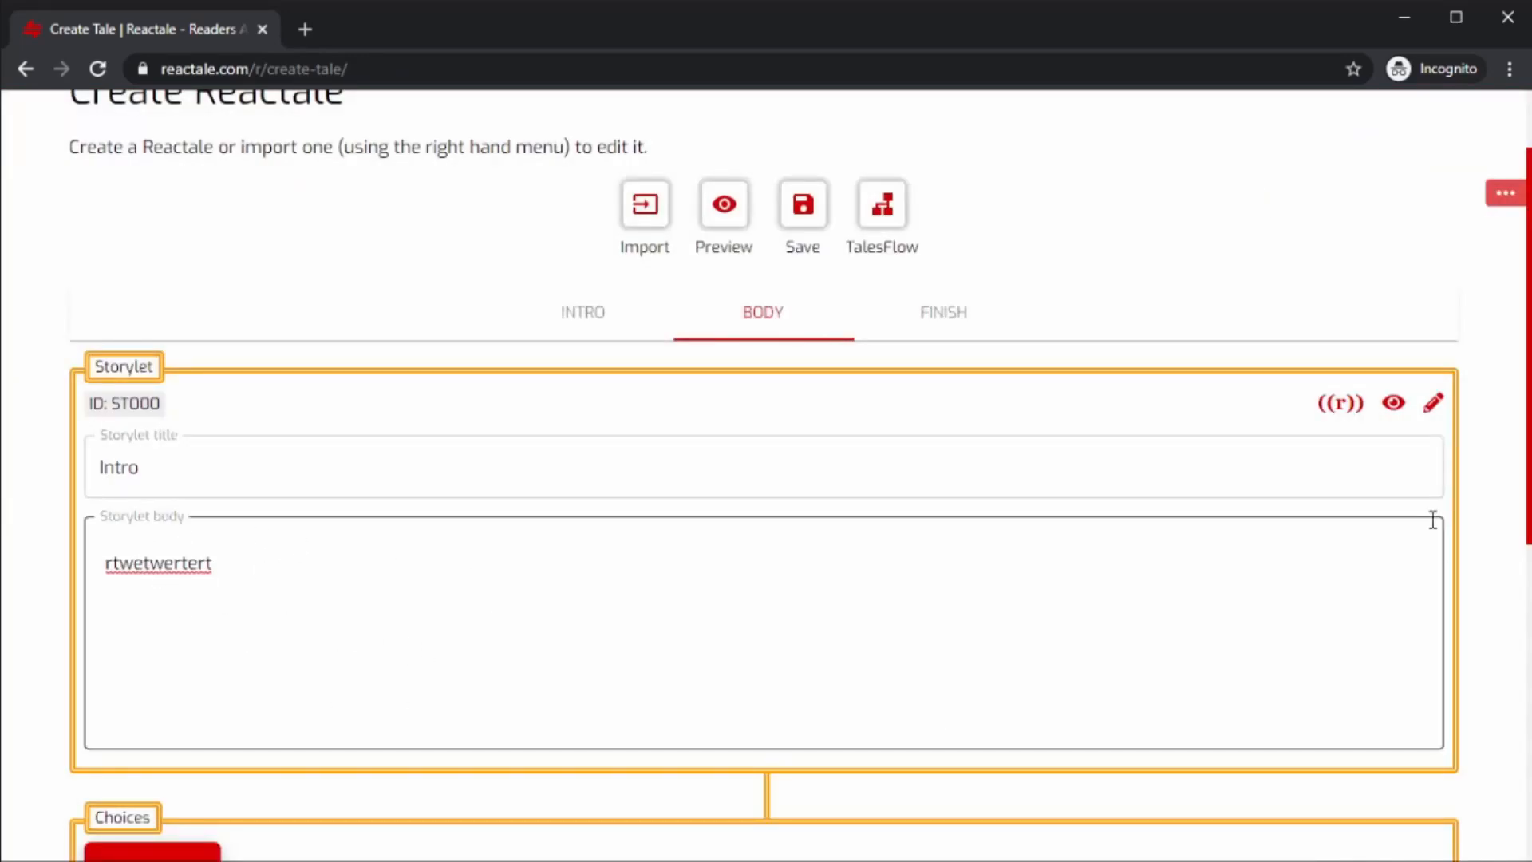
Reopen the Intro storylet editor and paste the full story text into the storylet body.
{"action": "left_click", "coordinate": [1434, 404]}
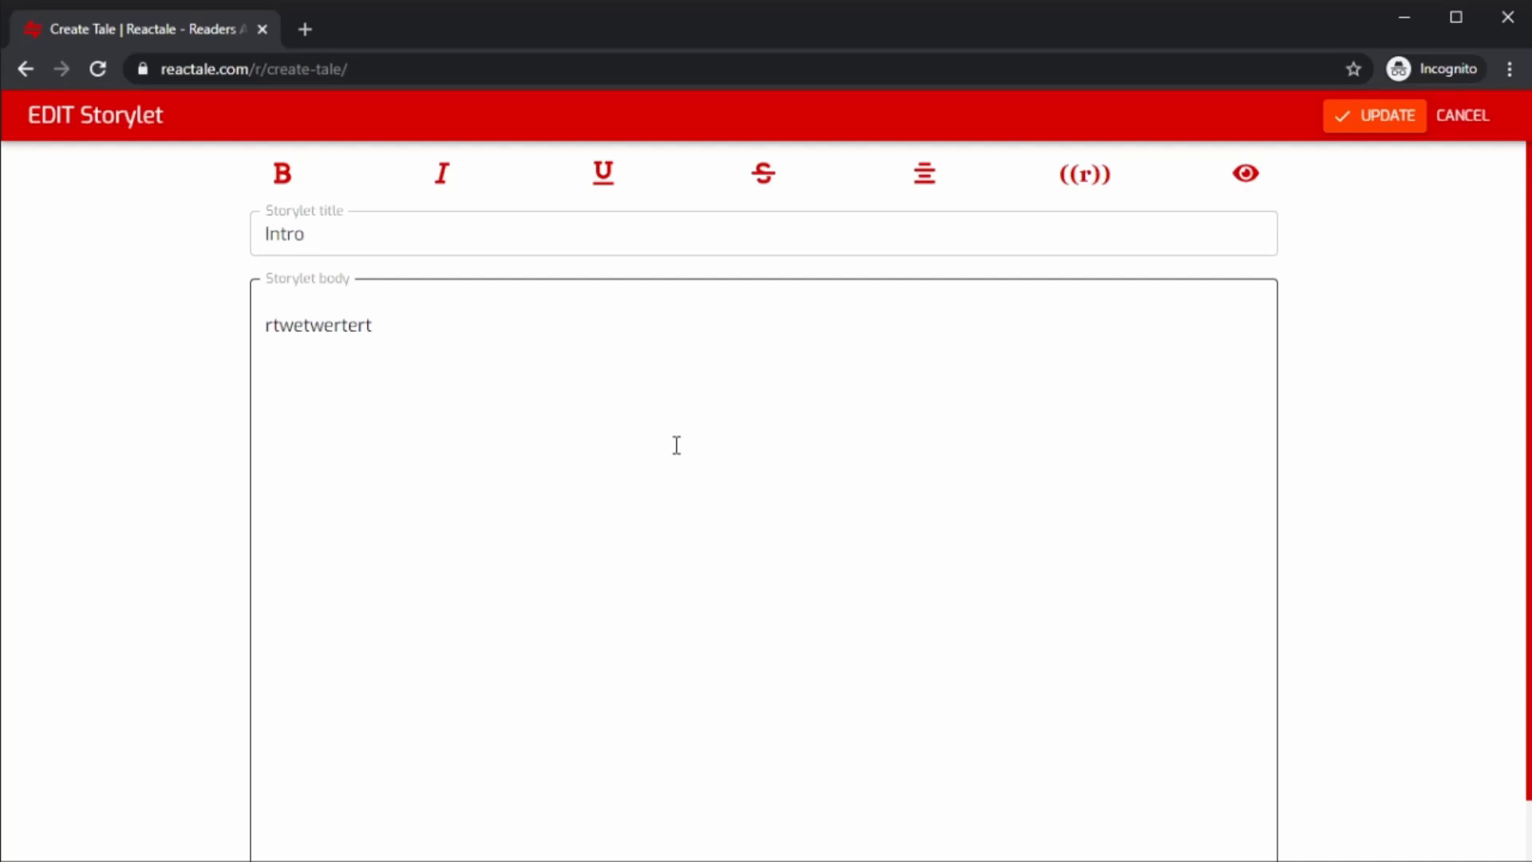
{"action": "left_click", "coordinate": [676, 563]}
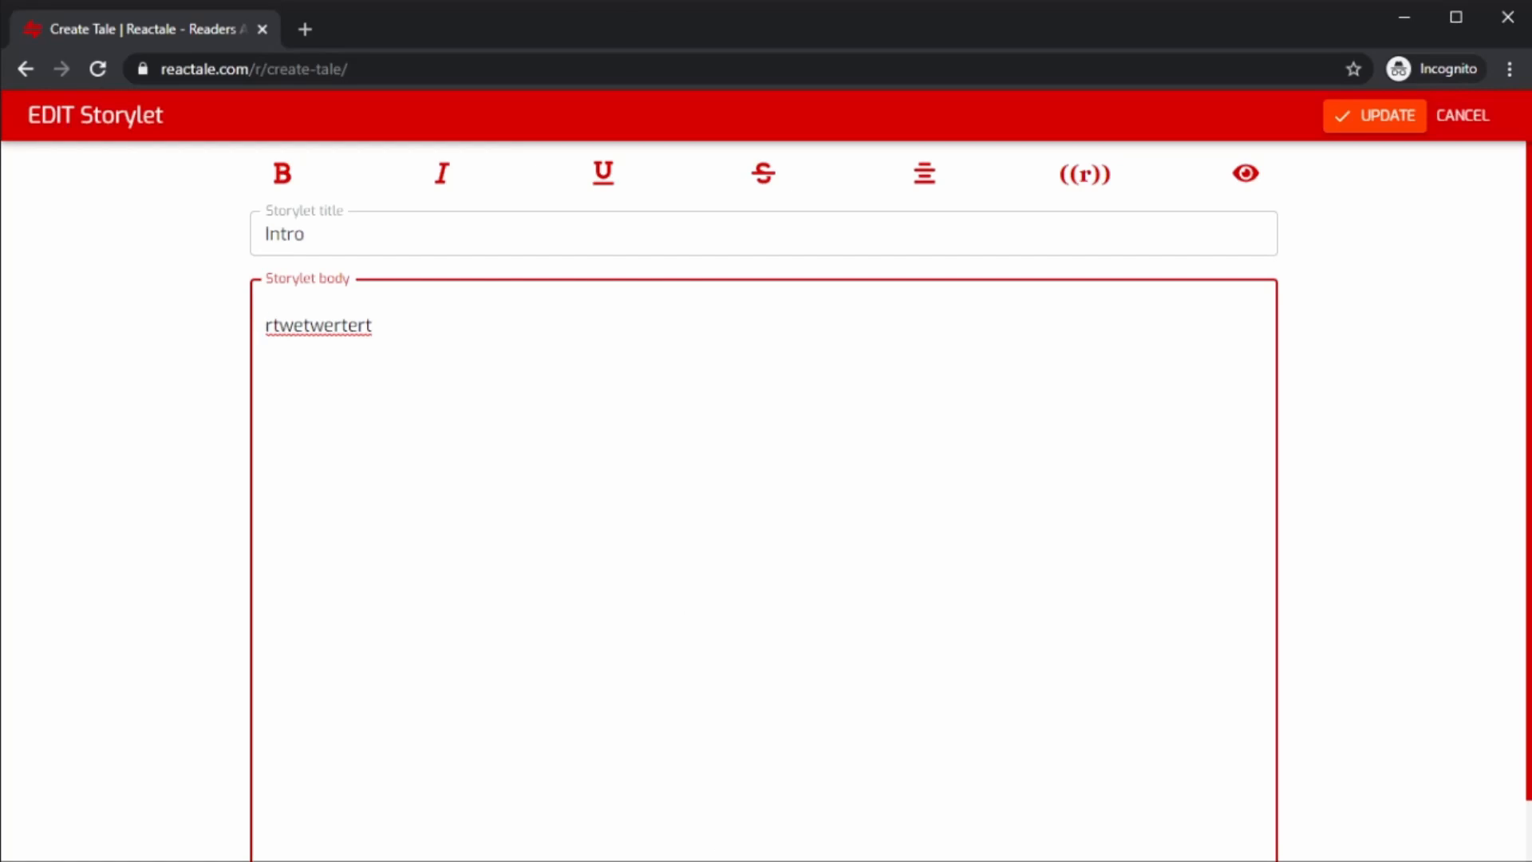
{"action": "key", "text": "ctrl+v"}
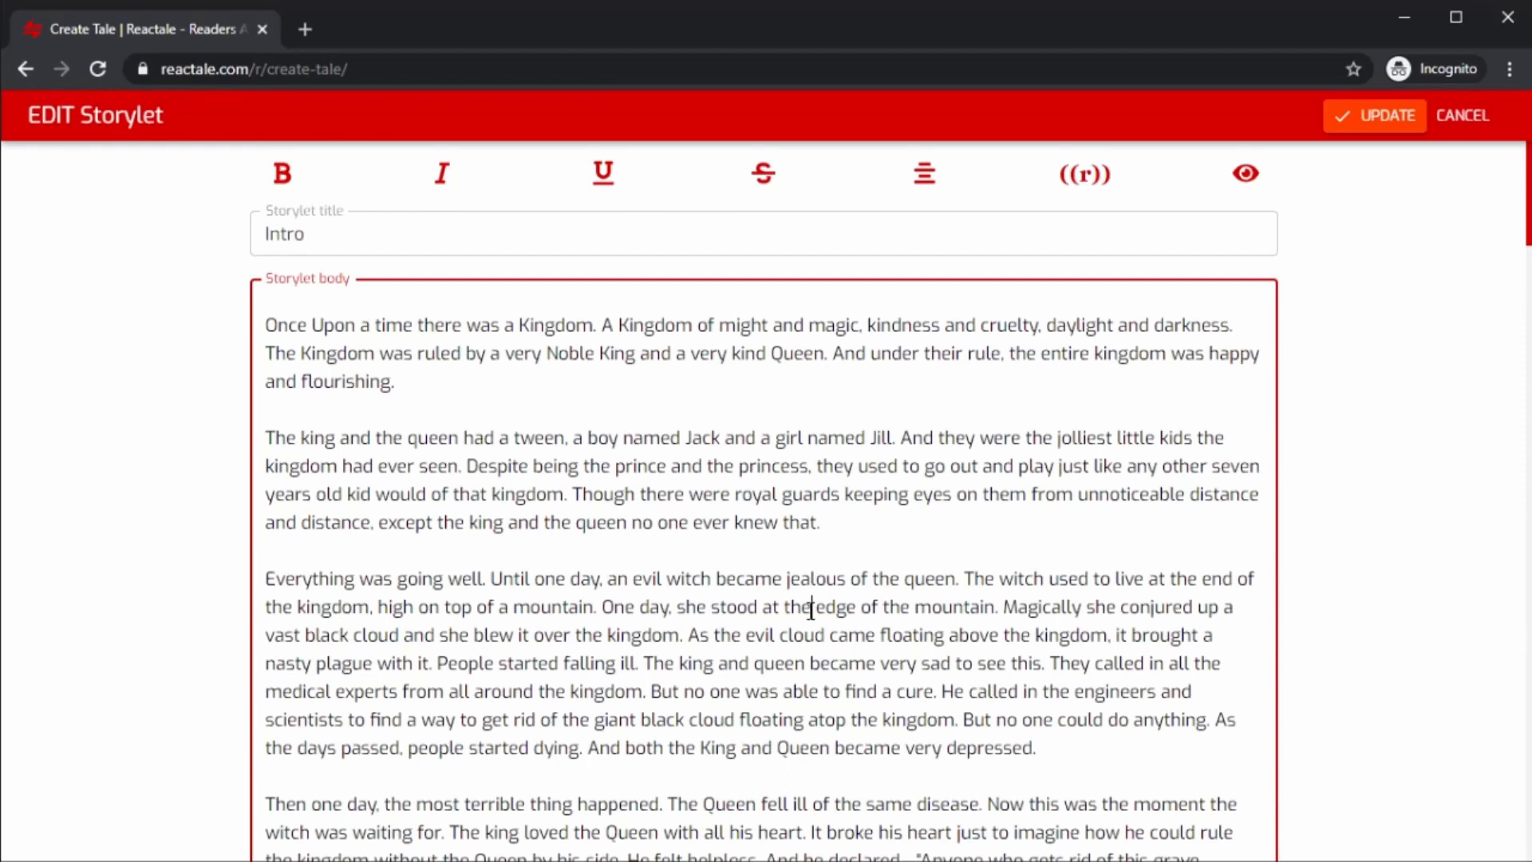
Scroll through the pasted Intro story text down to its end to review it.
{"action": "scroll", "coordinate": [811, 610], "scroll_direction": "down", "scroll_amount": 4}
{"action": "scroll", "coordinate": [811, 610], "scroll_direction": "down", "scroll_amount": 3}
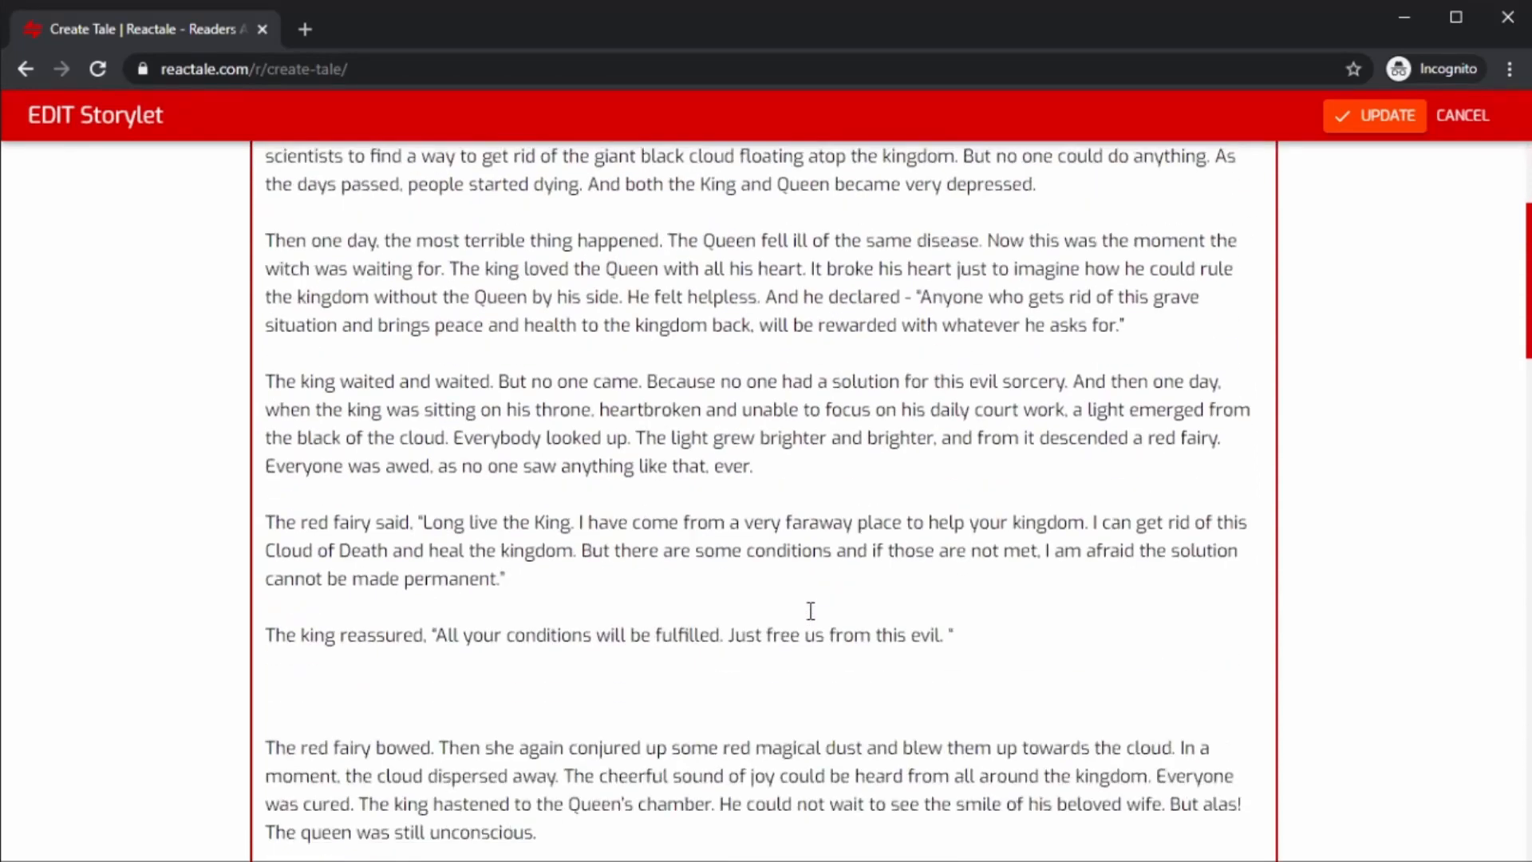
{"action": "scroll", "coordinate": [811, 610], "scroll_direction": "down", "scroll_amount": 2}
{"action": "scroll", "coordinate": [810, 610], "scroll_direction": "down", "scroll_amount": 5}
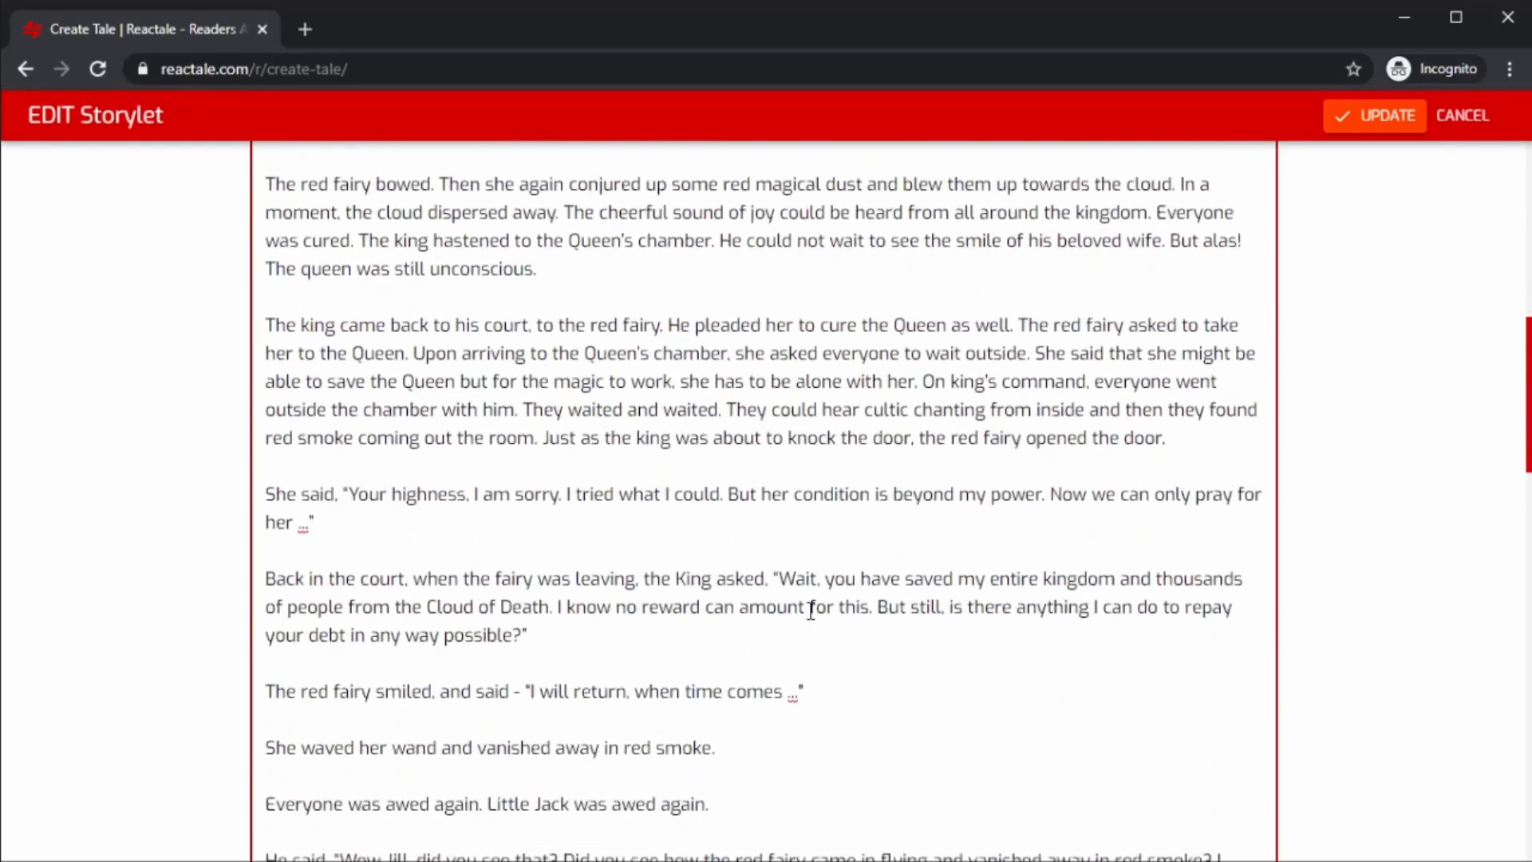
{"action": "scroll", "coordinate": [811, 611], "scroll_direction": "down", "scroll_amount": 2}
{"action": "scroll", "coordinate": [811, 610], "scroll_direction": "down", "scroll_amount": 6}
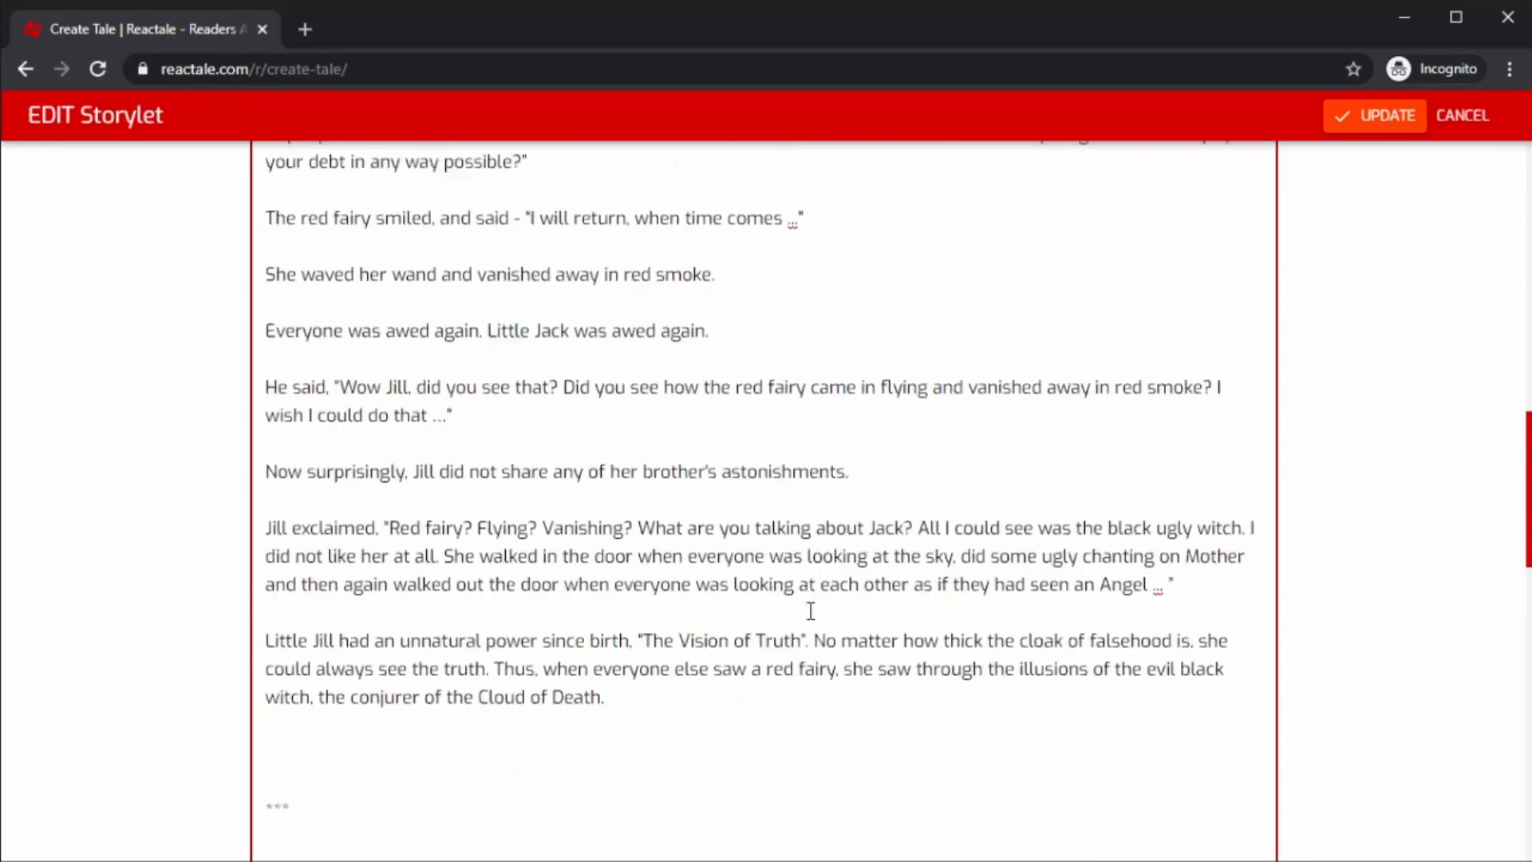
{"action": "scroll", "coordinate": [811, 610], "scroll_direction": "down", "scroll_amount": 8}
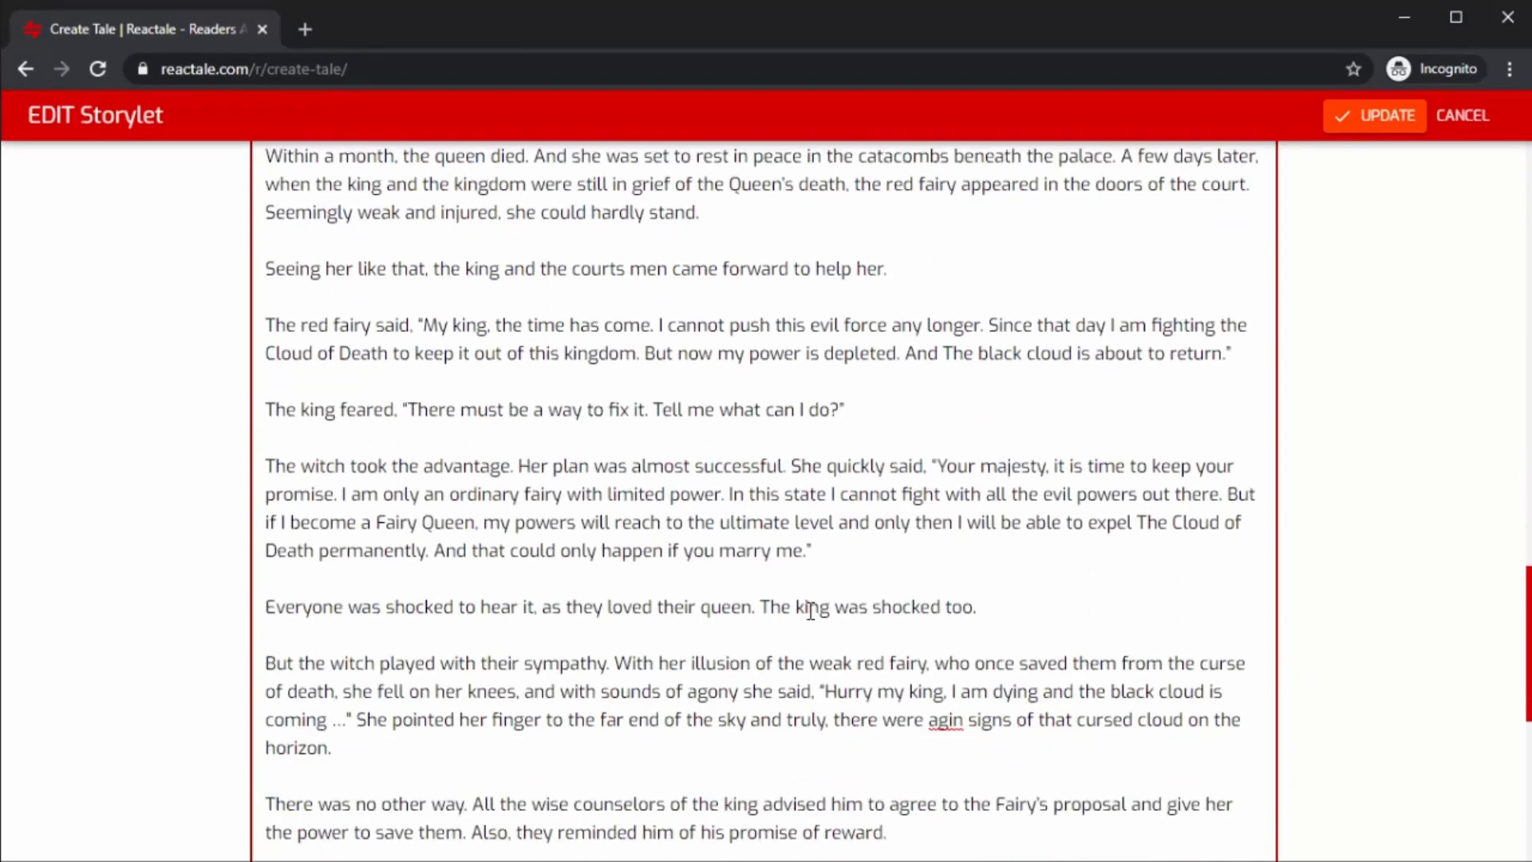
{"action": "scroll", "coordinate": [811, 610], "scroll_direction": "down", "scroll_amount": 6}
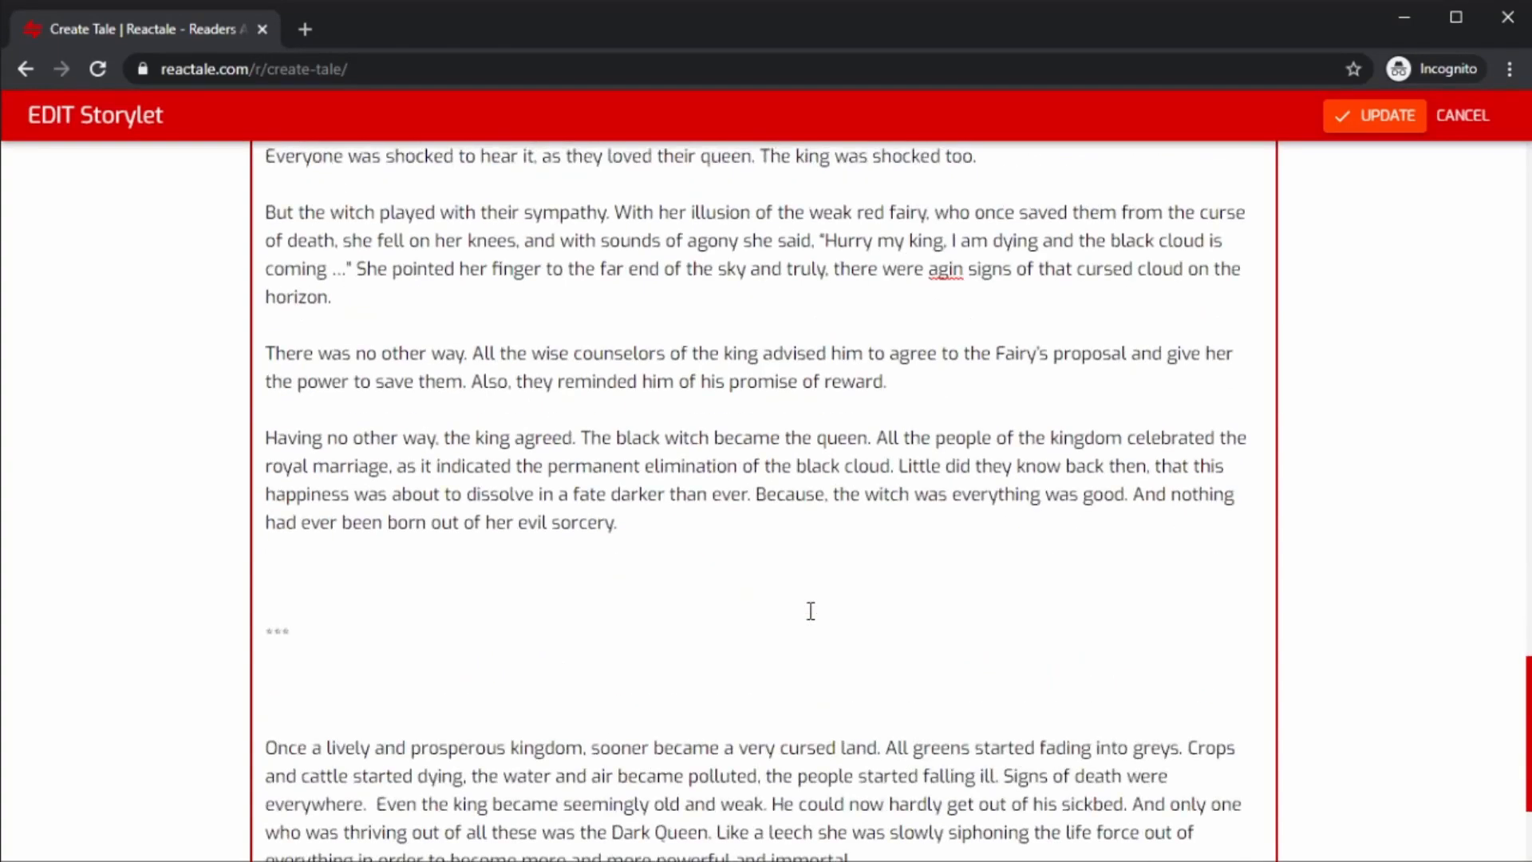
{"action": "scroll", "coordinate": [811, 610], "scroll_direction": "down", "scroll_amount": 3}
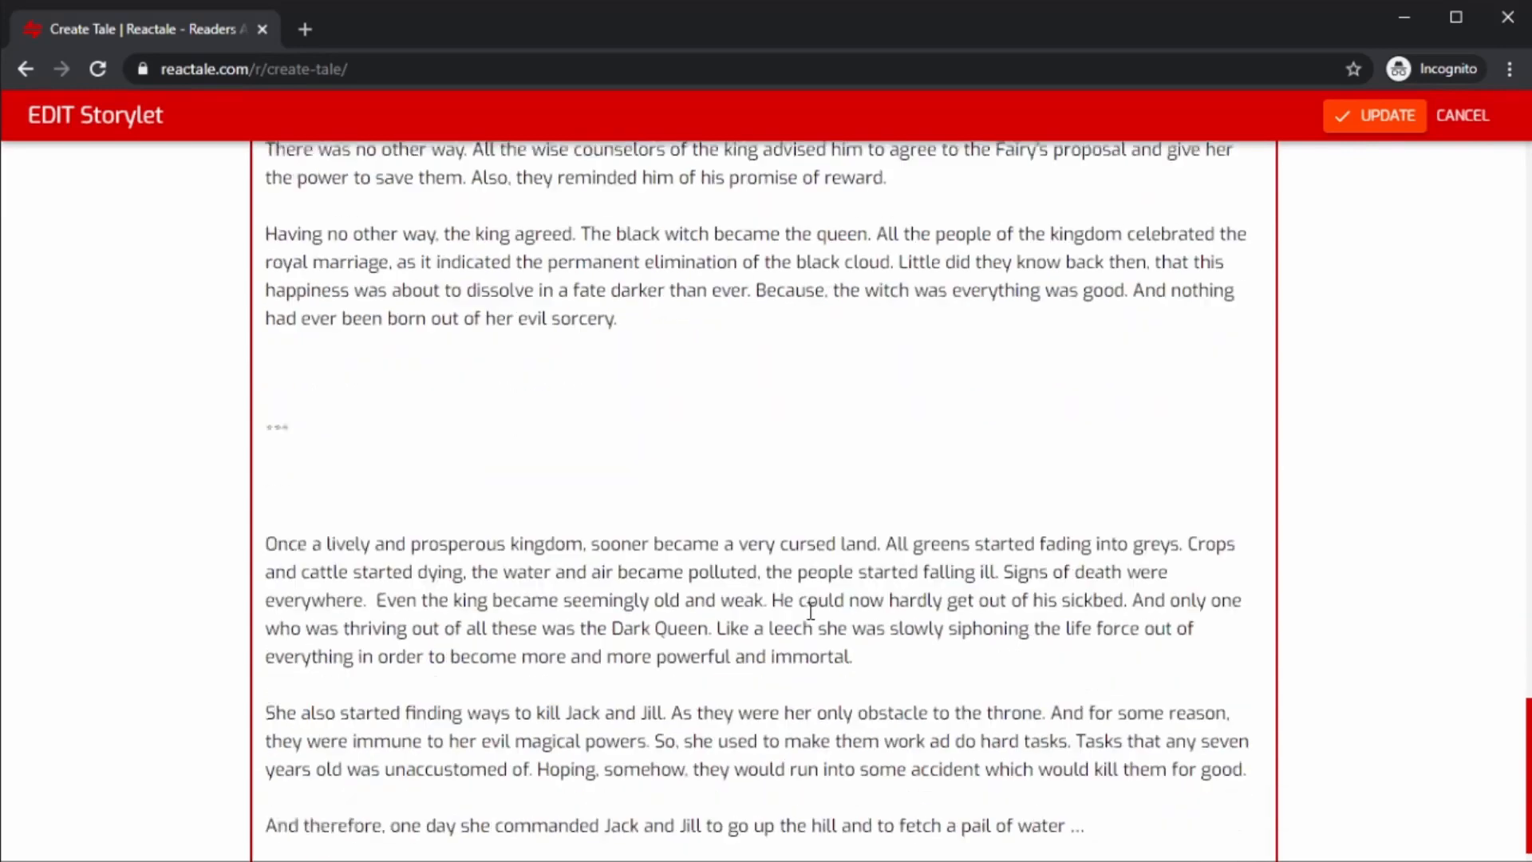
{"action": "scroll", "coordinate": [810, 610], "scroll_direction": "down", "scroll_amount": 1}
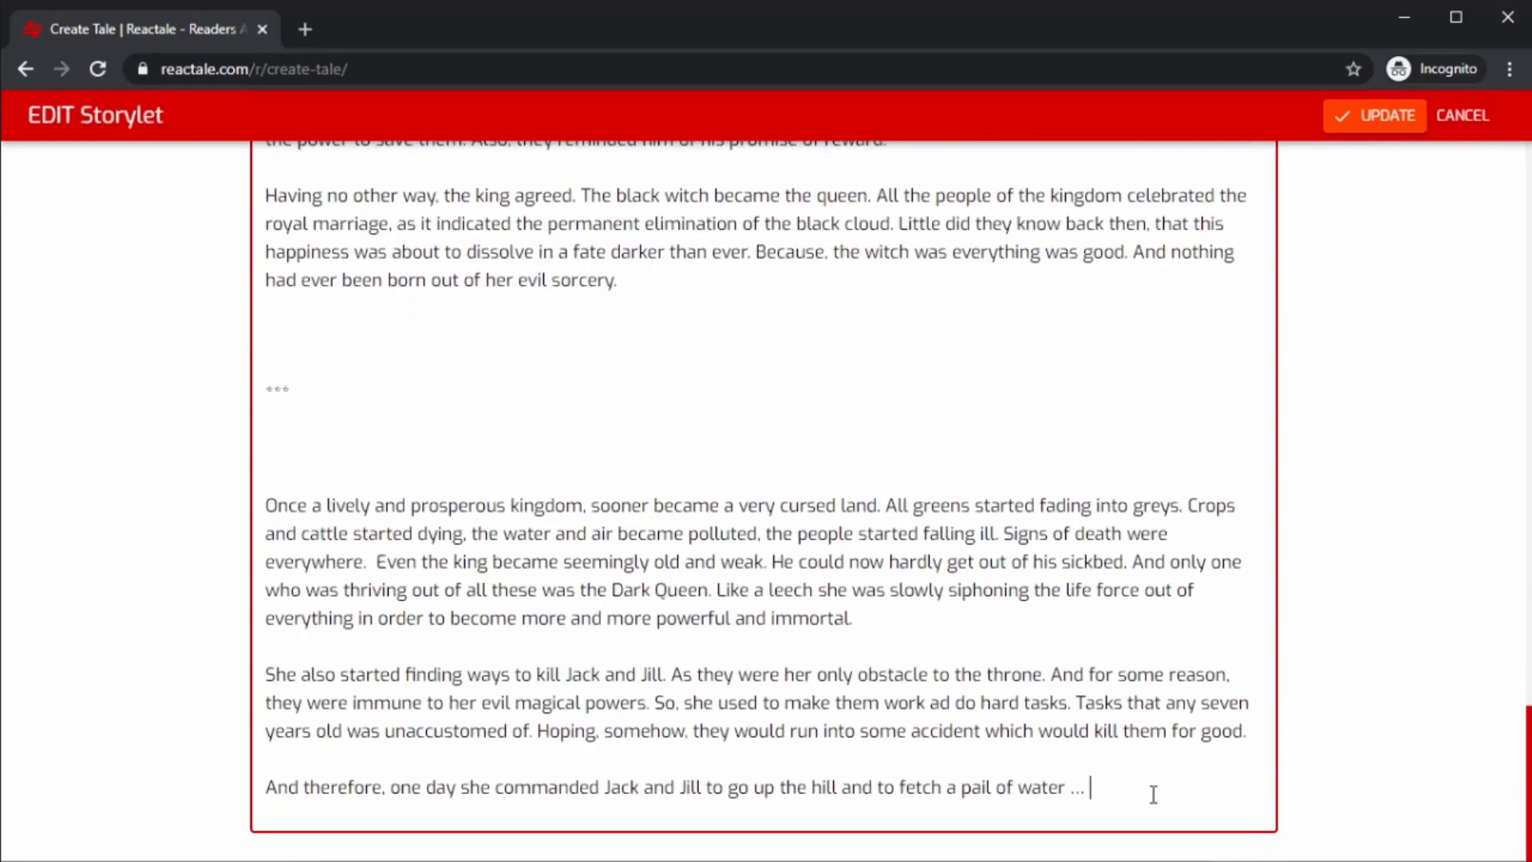
Delete the extra blank lines around the last *** separator in the Intro text.
{"action": "left_click", "coordinate": [350, 479]}
{"action": "key", "text": "BackSpace"}
{"action": "key", "text": "BackSpace"}
{"action": "left_click", "coordinate": [331, 360]}
{"action": "key", "text": "BackSpace"}
{"action": "key", "text": "BackSpace"}
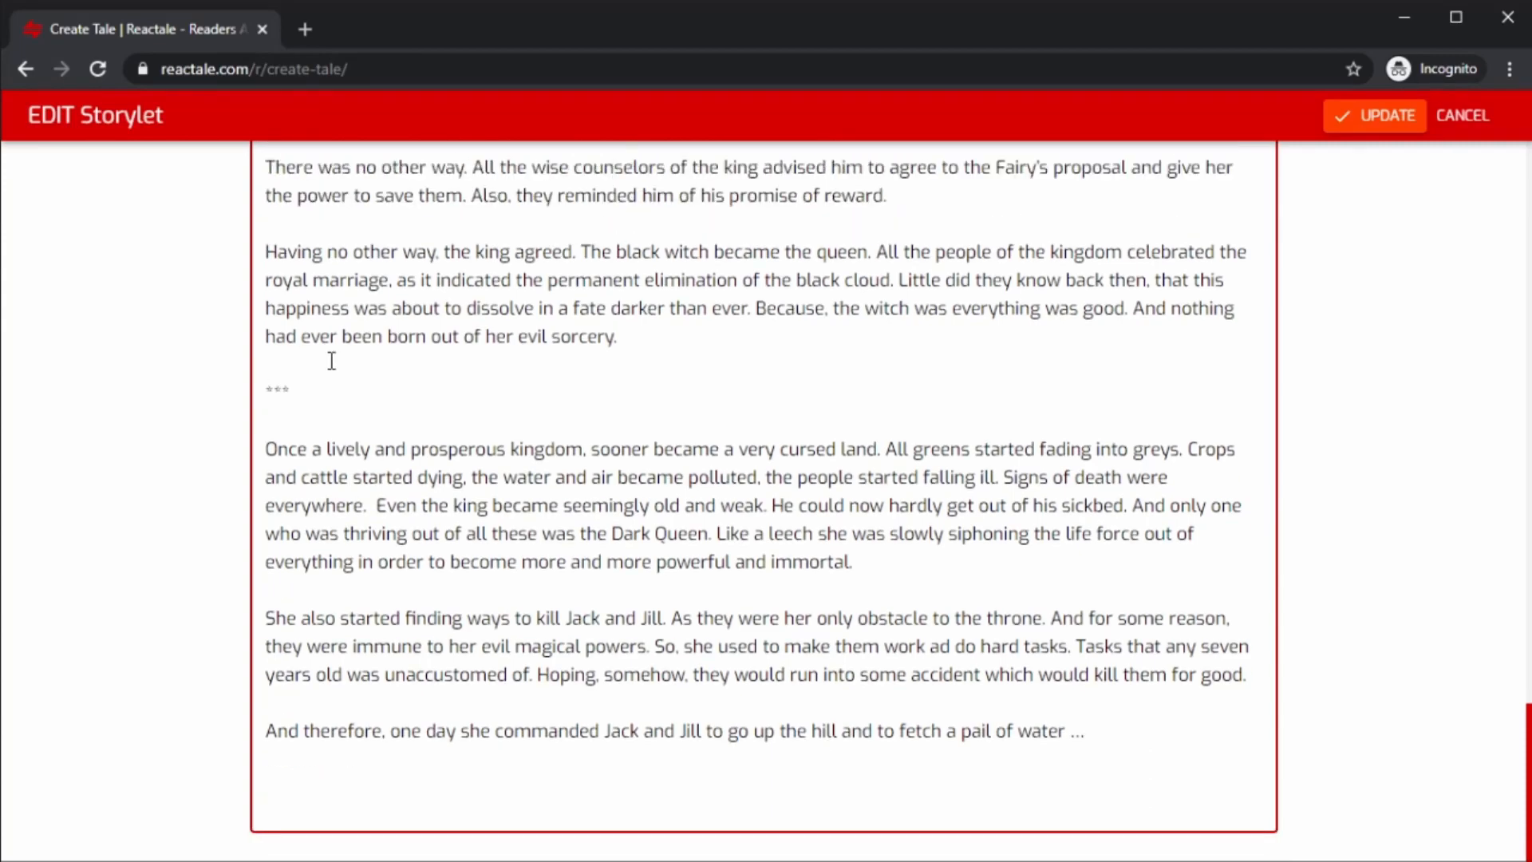
Make the last *** separator bold and centred.
{"action": "left_click_drag", "start_coordinate": [268, 389], "coordinate": [332, 396]}
{"action": "scroll", "coordinate": [332, 396], "scroll_direction": "up", "scroll_amount": 20}
{"action": "left_click", "coordinate": [284, 172]}
{"action": "scroll", "coordinate": [287, 172], "scroll_direction": "up", "scroll_amount": 20}
{"action": "left_click", "coordinate": [924, 174]}
{"action": "scroll", "coordinate": [465, 492], "scroll_direction": "up", "scroll_amount": 1}
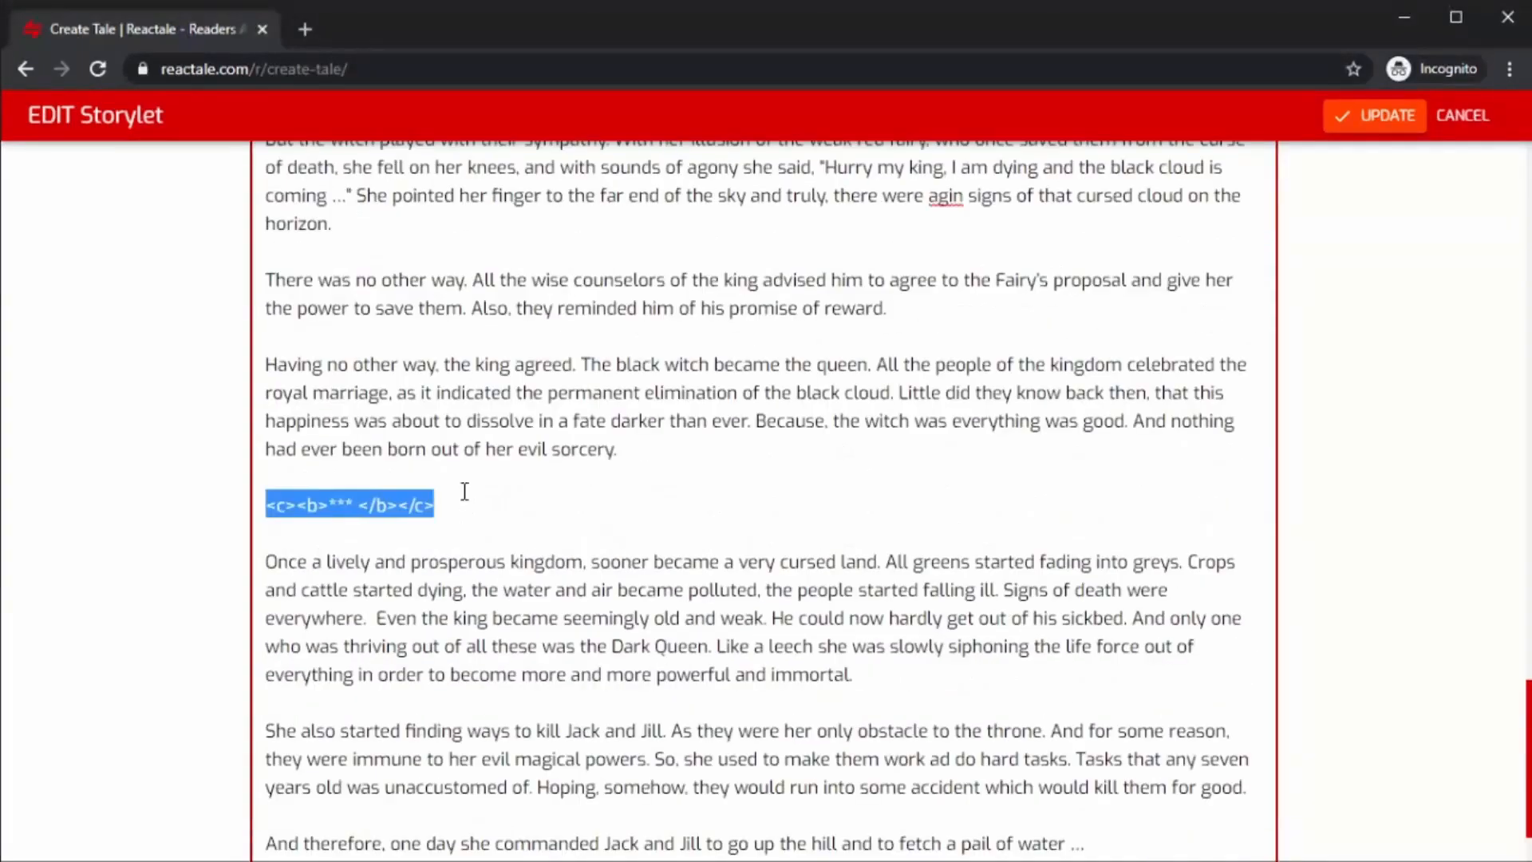
{"action": "scroll", "coordinate": [465, 499], "scroll_direction": "up", "scroll_amount": 9}
Clean up the earlier *** separator in the Intro text by deleting the blank lines around it.
{"action": "left_click_drag", "start_coordinate": [275, 614], "coordinate": [295, 444]}
{"action": "key", "text": "BackSpace"}
{"action": "scroll", "coordinate": [295, 445], "scroll_direction": "down", "scroll_amount": 3}
{"action": "scroll", "coordinate": [404, 420], "scroll_direction": "up", "scroll_amount": 12}
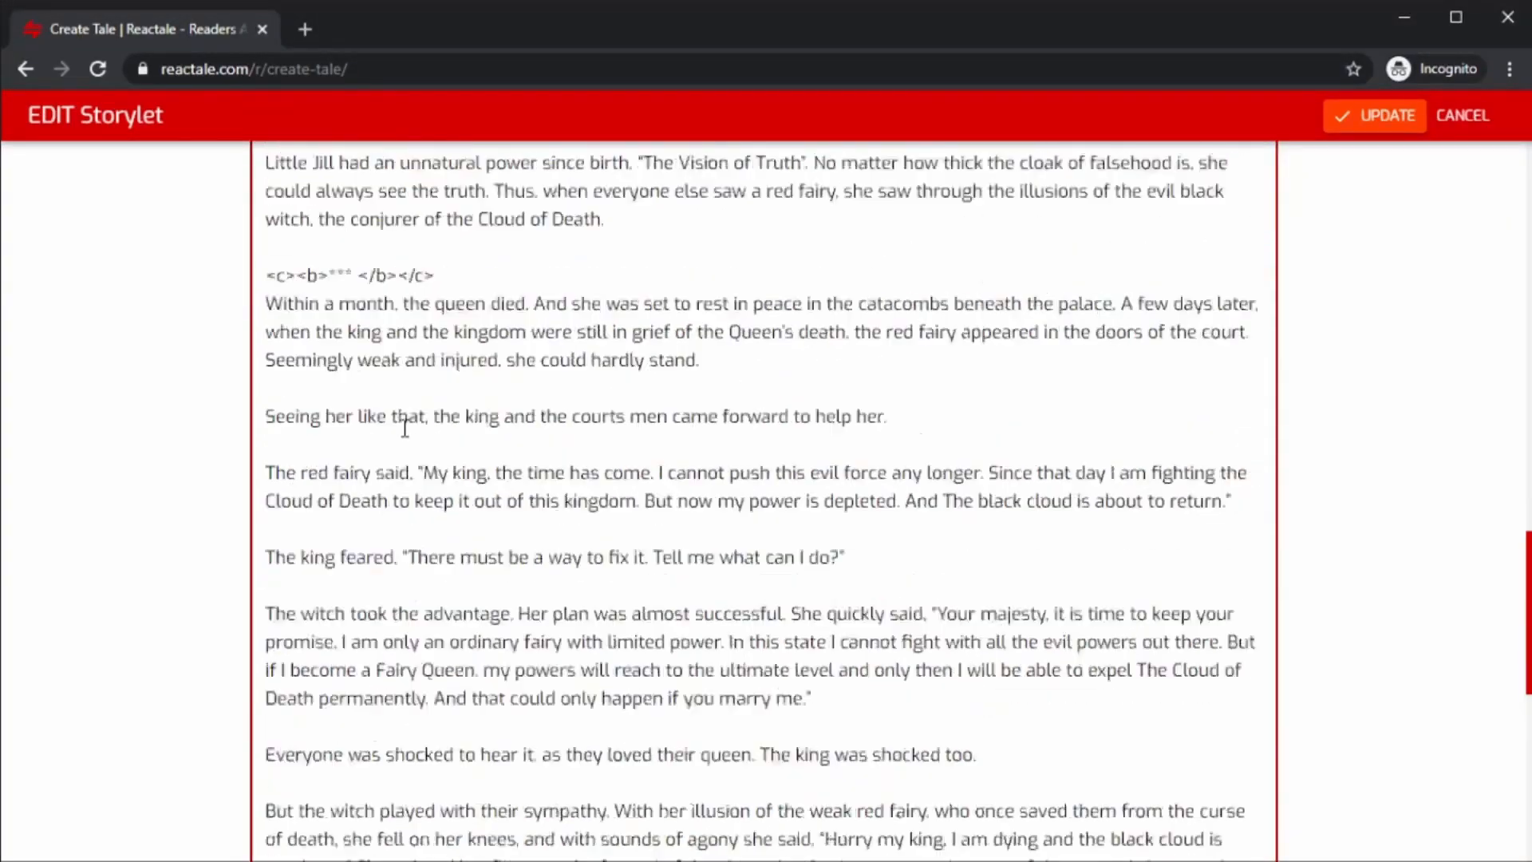
{"action": "scroll", "coordinate": [549, 580], "scroll_direction": "down", "scroll_amount": 5}
{"action": "scroll", "coordinate": [549, 581], "scroll_direction": "down", "scroll_amount": 7}
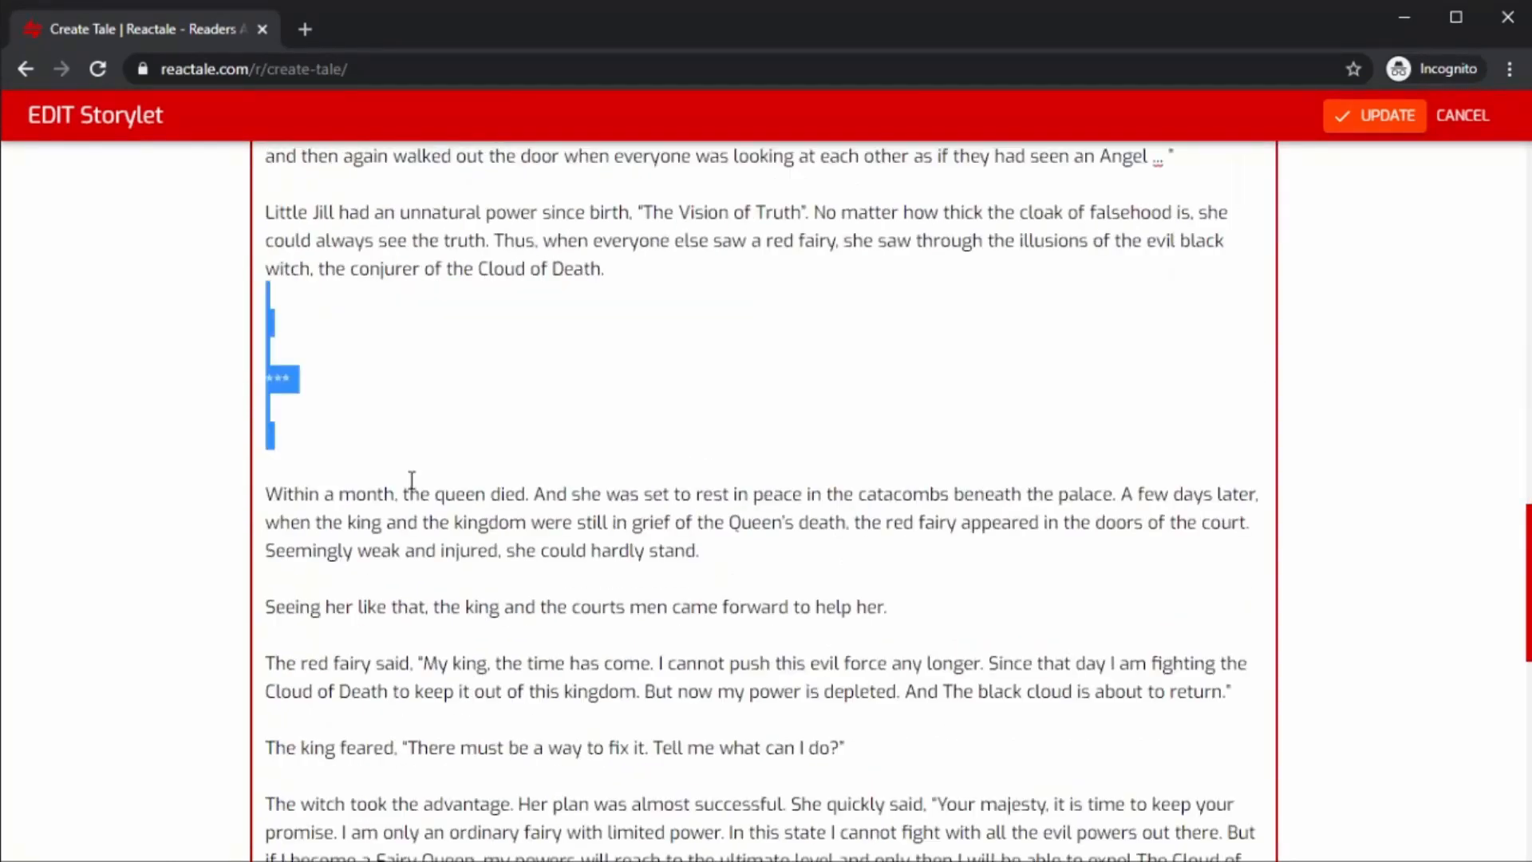
{"action": "left_click", "coordinate": [321, 386]}
{"action": "left_click", "coordinate": [302, 365]}
{"action": "key", "text": "BackSpace"}
{"action": "key", "text": "BackSpace"}
{"action": "left_click", "coordinate": [300, 419]}
{"action": "key", "text": "BackSpace"}
{"action": "key", "text": "BackSpace"}
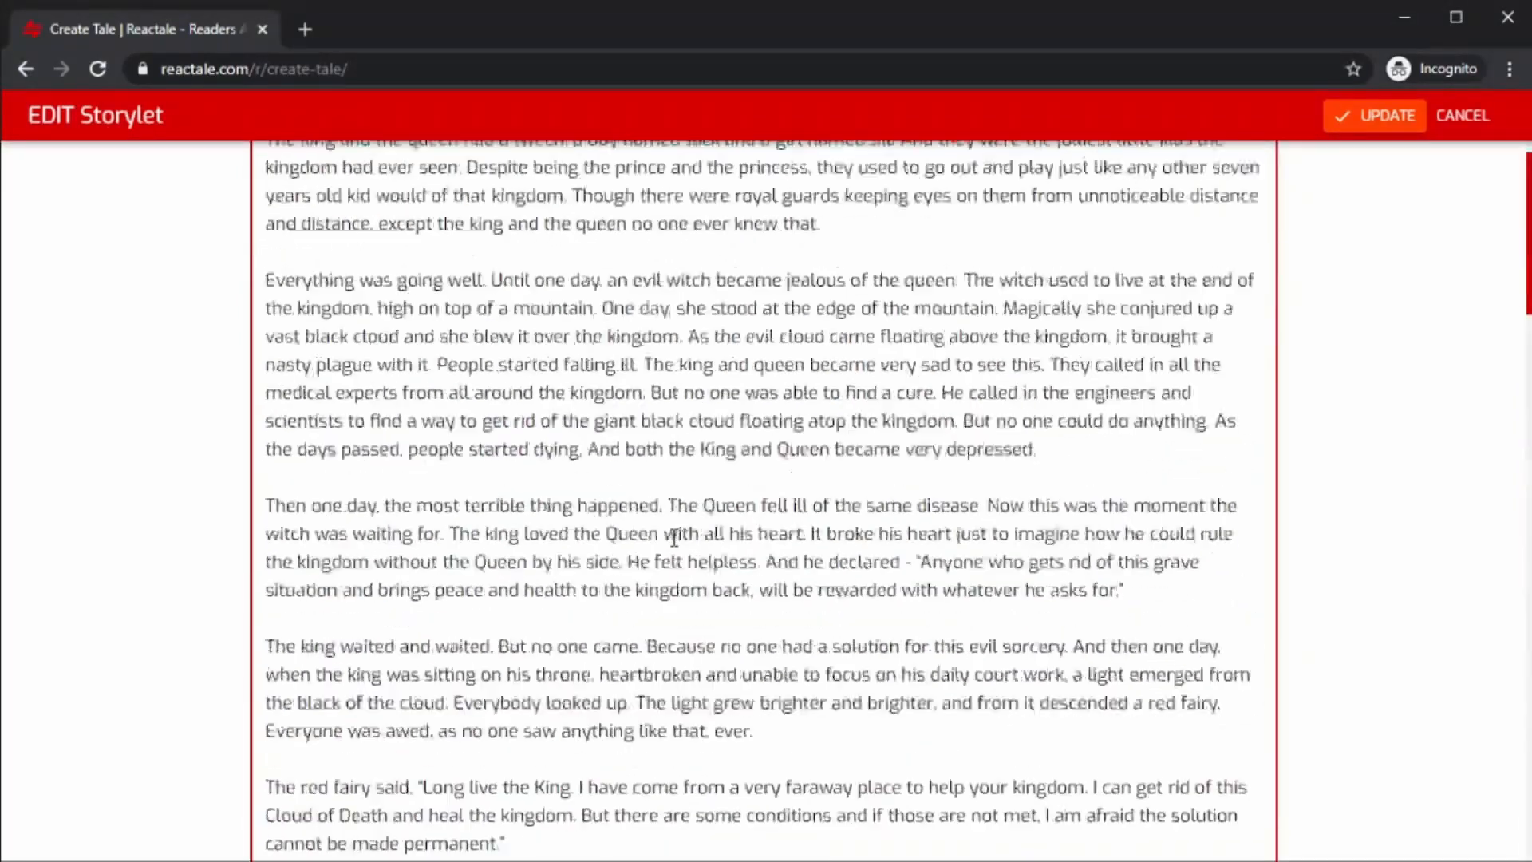
Delete another extra blank line in the Intro text and update the storylet.
{"action": "scroll", "coordinate": [320, 648], "scroll_direction": "down", "scroll_amount": 4}
{"action": "left_click", "coordinate": [320, 648]}
{"action": "key", "text": "BackSpace"}
{"action": "key", "text": "BackSpace"}
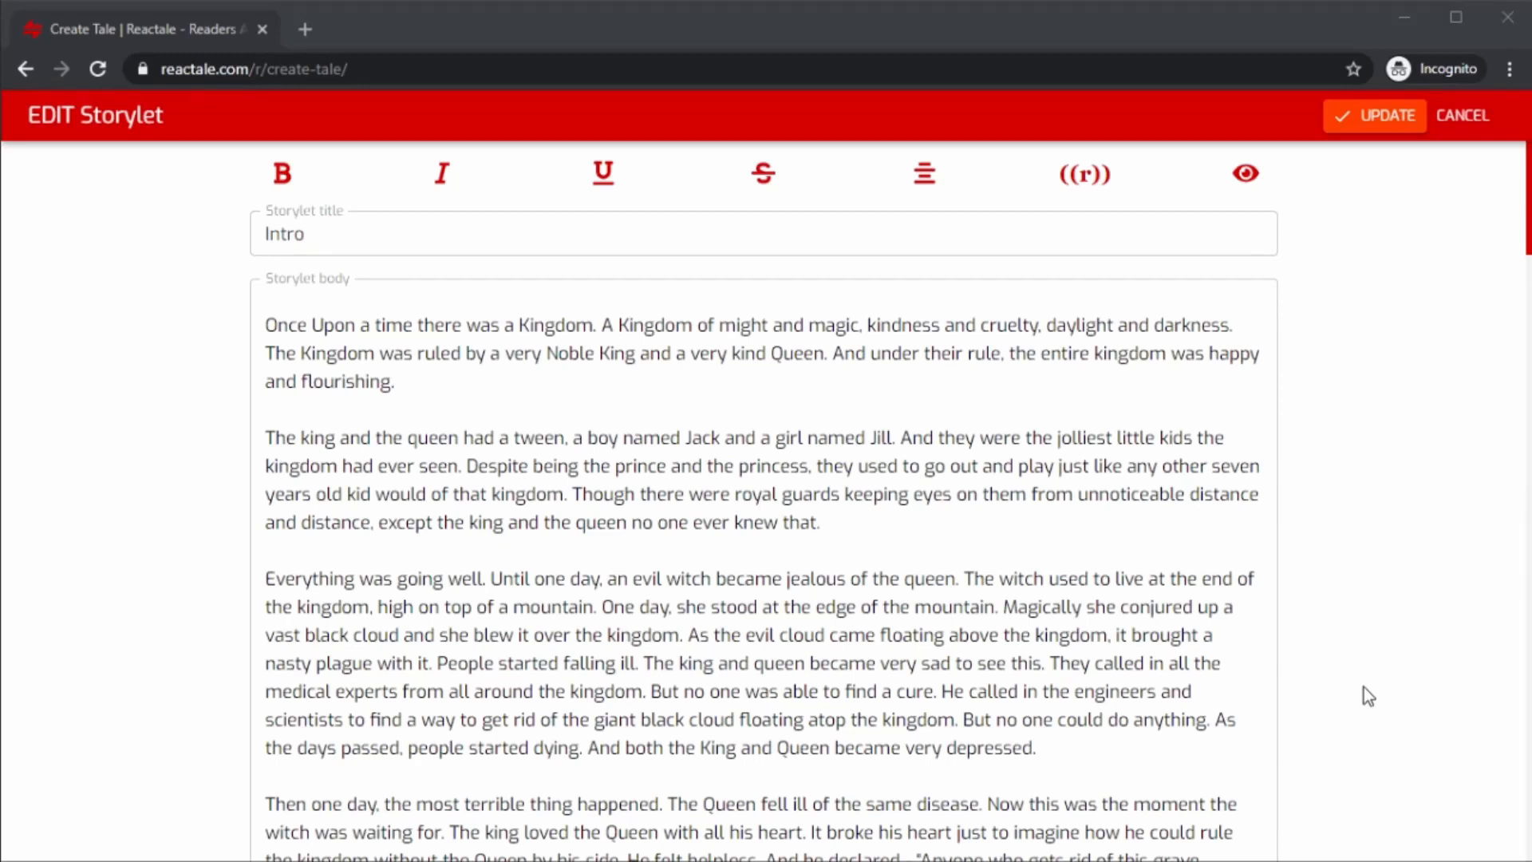
{"action": "left_click", "coordinate": [1358, 134]}
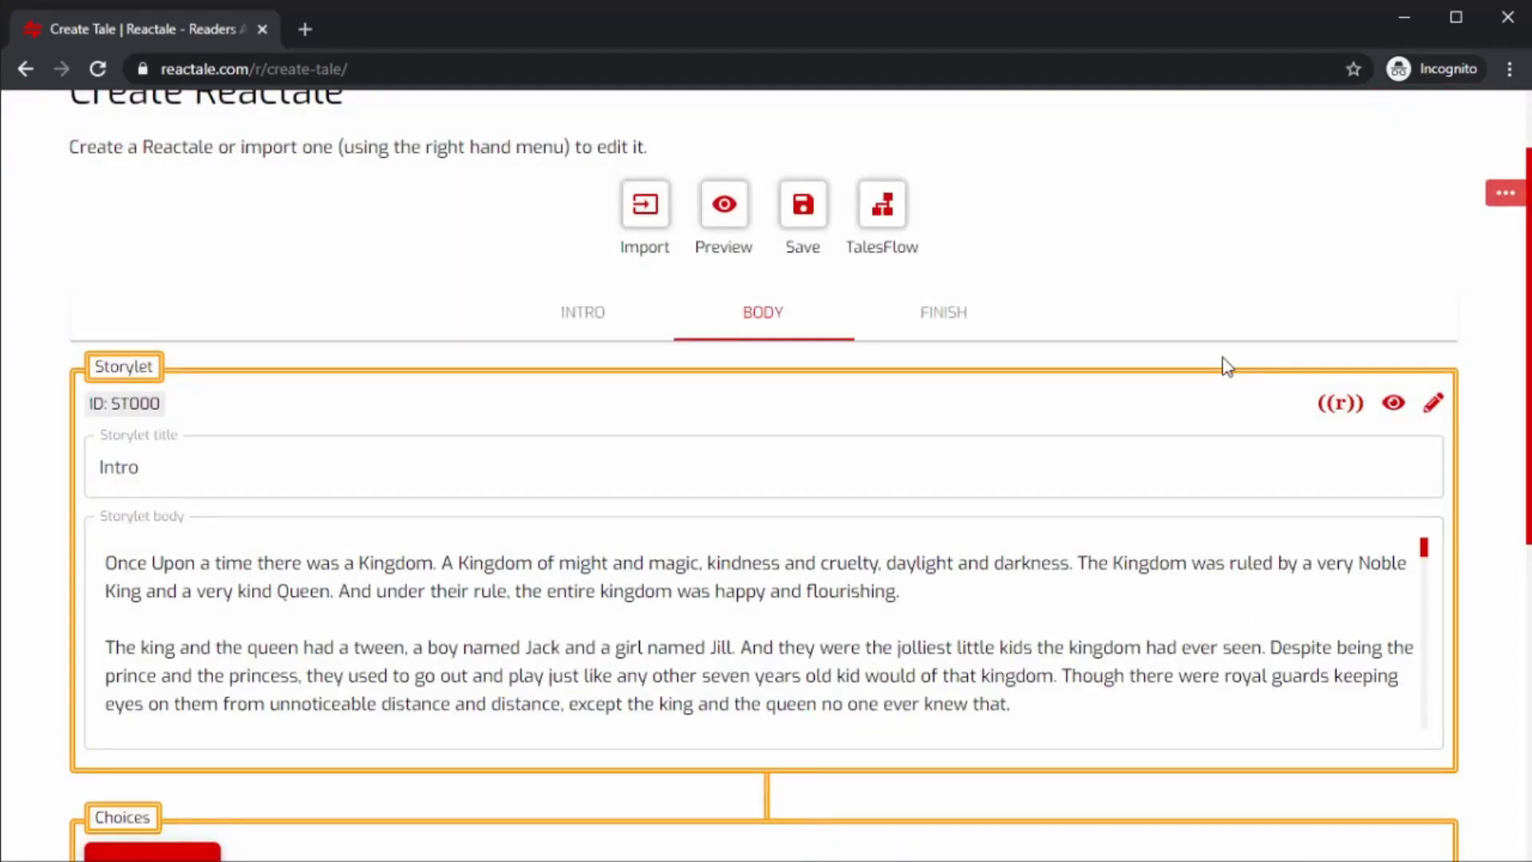
Preview the tale and scroll through the Intro storylet text.
{"action": "left_click", "coordinate": [723, 217]}
{"action": "scroll", "coordinate": [721, 218], "scroll_direction": "down", "scroll_amount": 5}
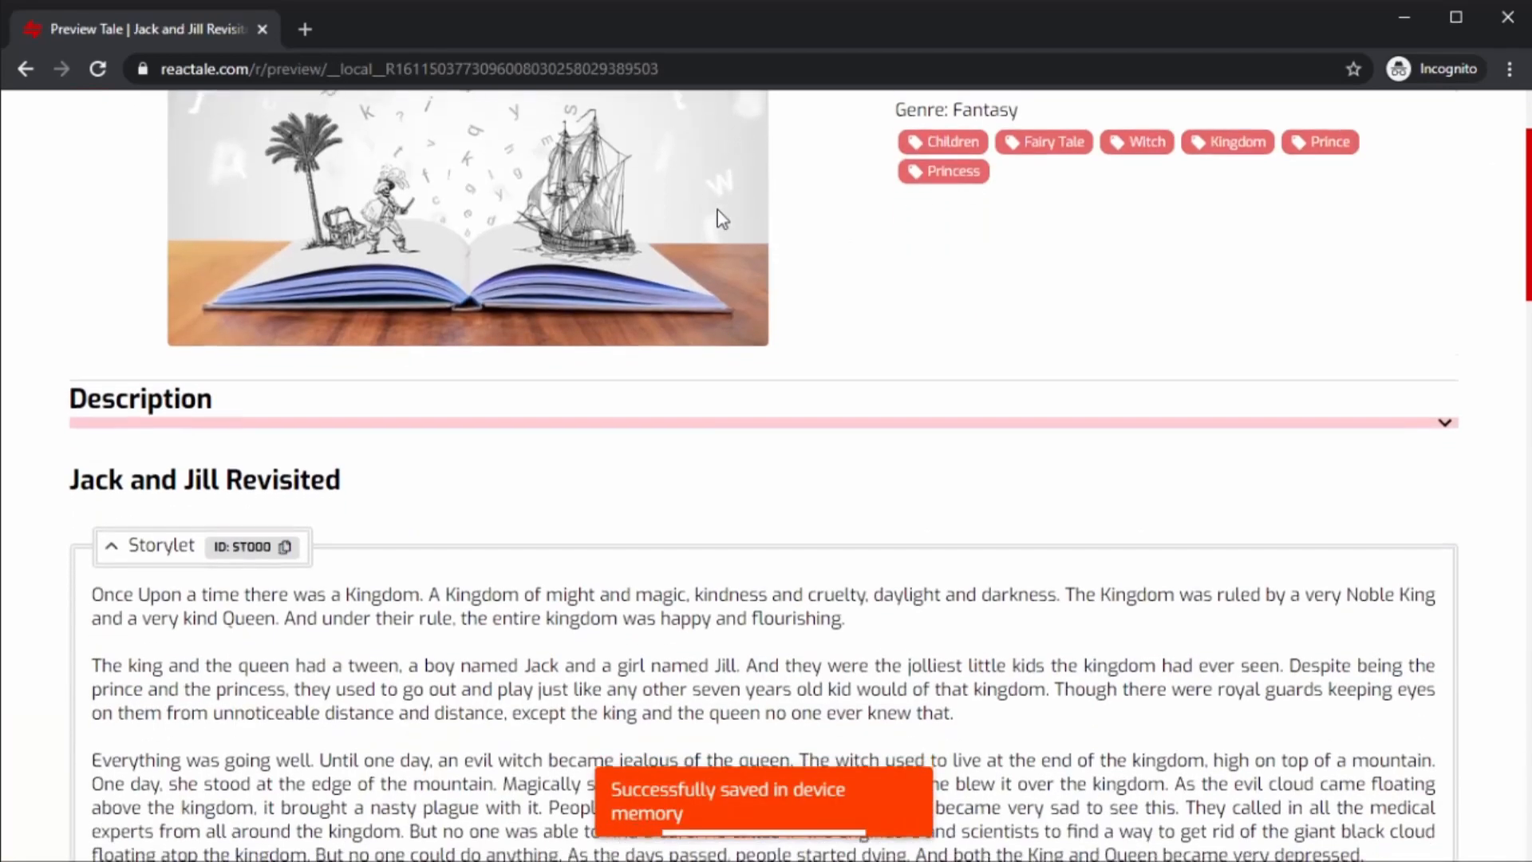
{"action": "scroll", "coordinate": [795, 305], "scroll_direction": "down", "scroll_amount": 1}
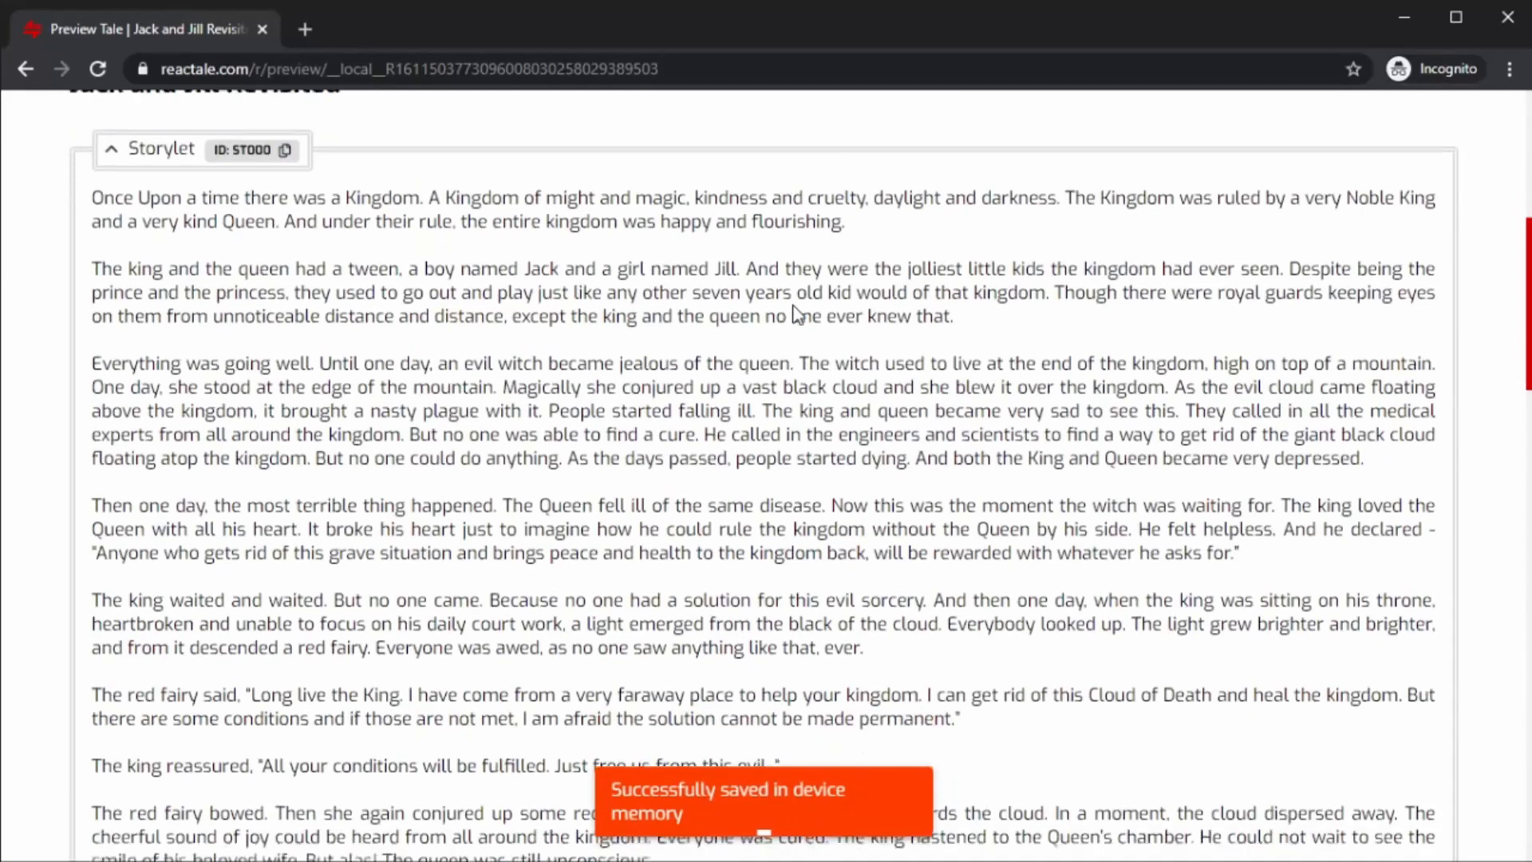
{"action": "scroll", "coordinate": [795, 305], "scroll_direction": "down", "scroll_amount": 15}
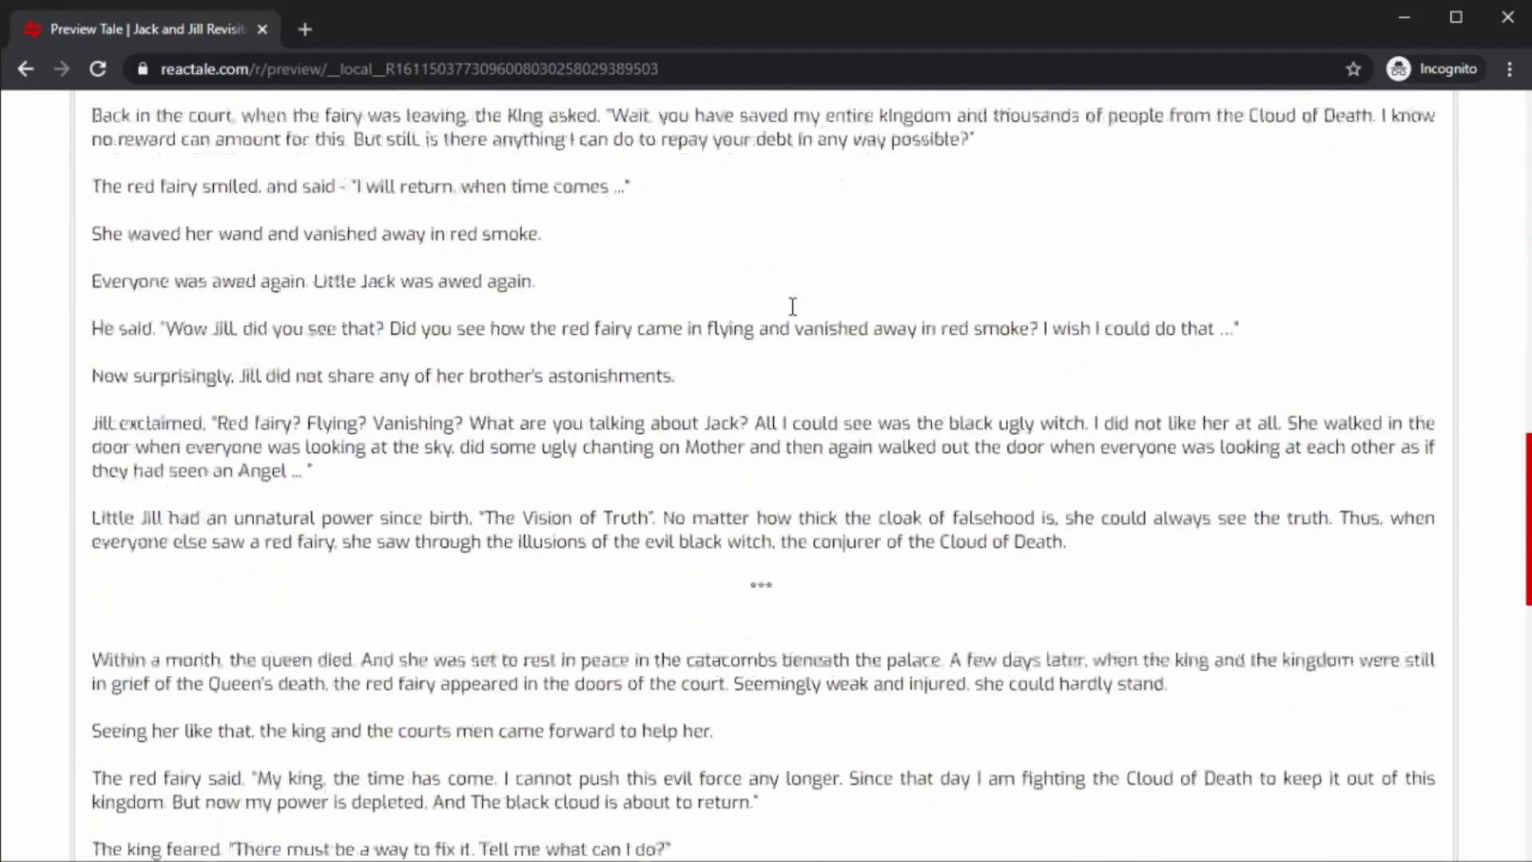
{"action": "scroll", "coordinate": [794, 315], "scroll_direction": "down", "scroll_amount": 14}
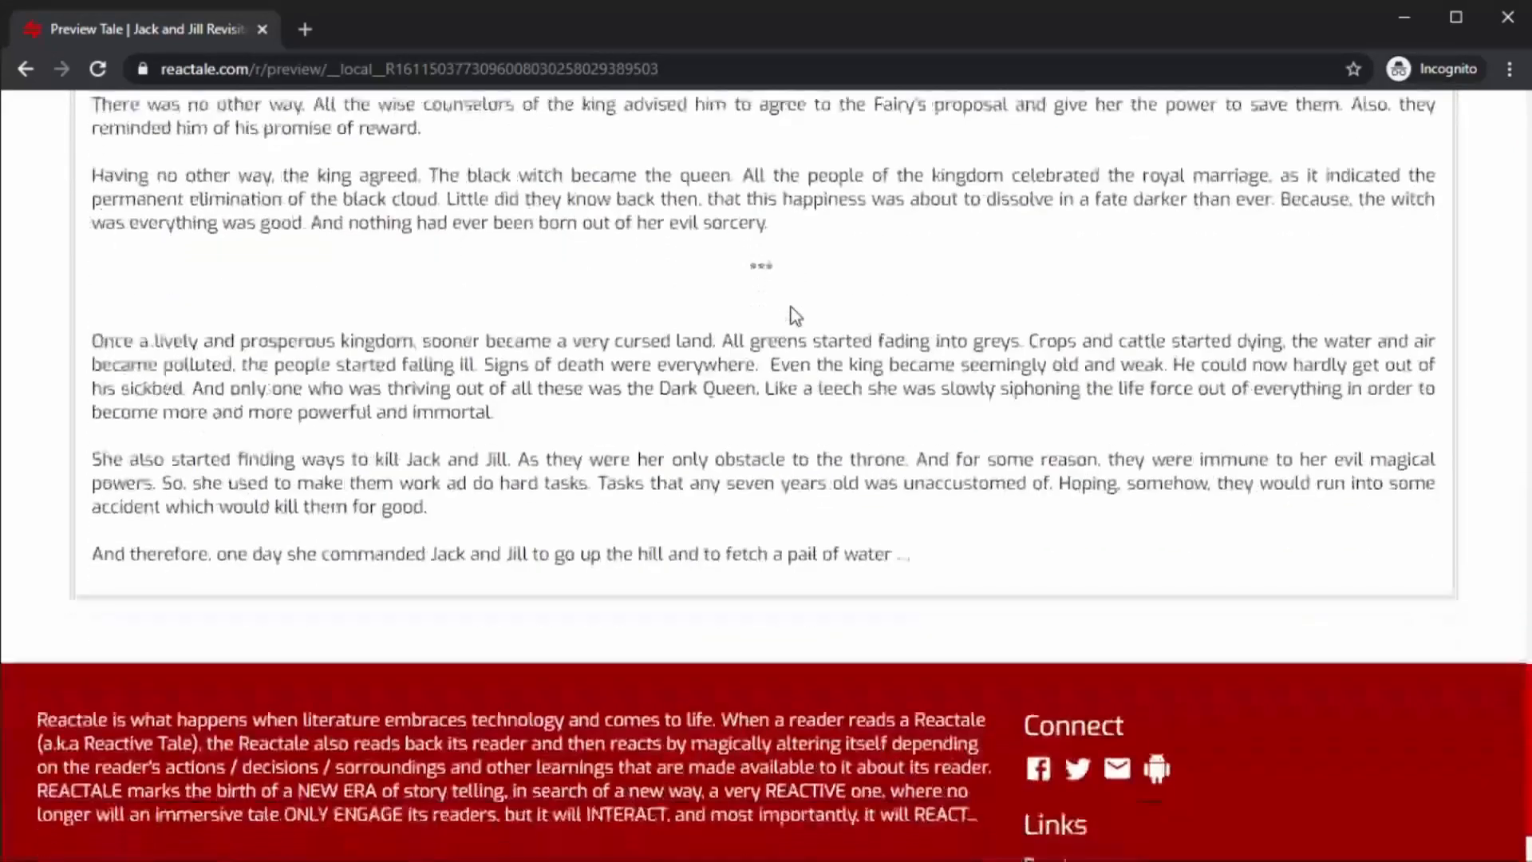
{"action": "scroll", "coordinate": [794, 315], "scroll_direction": "up", "scroll_amount": 20}
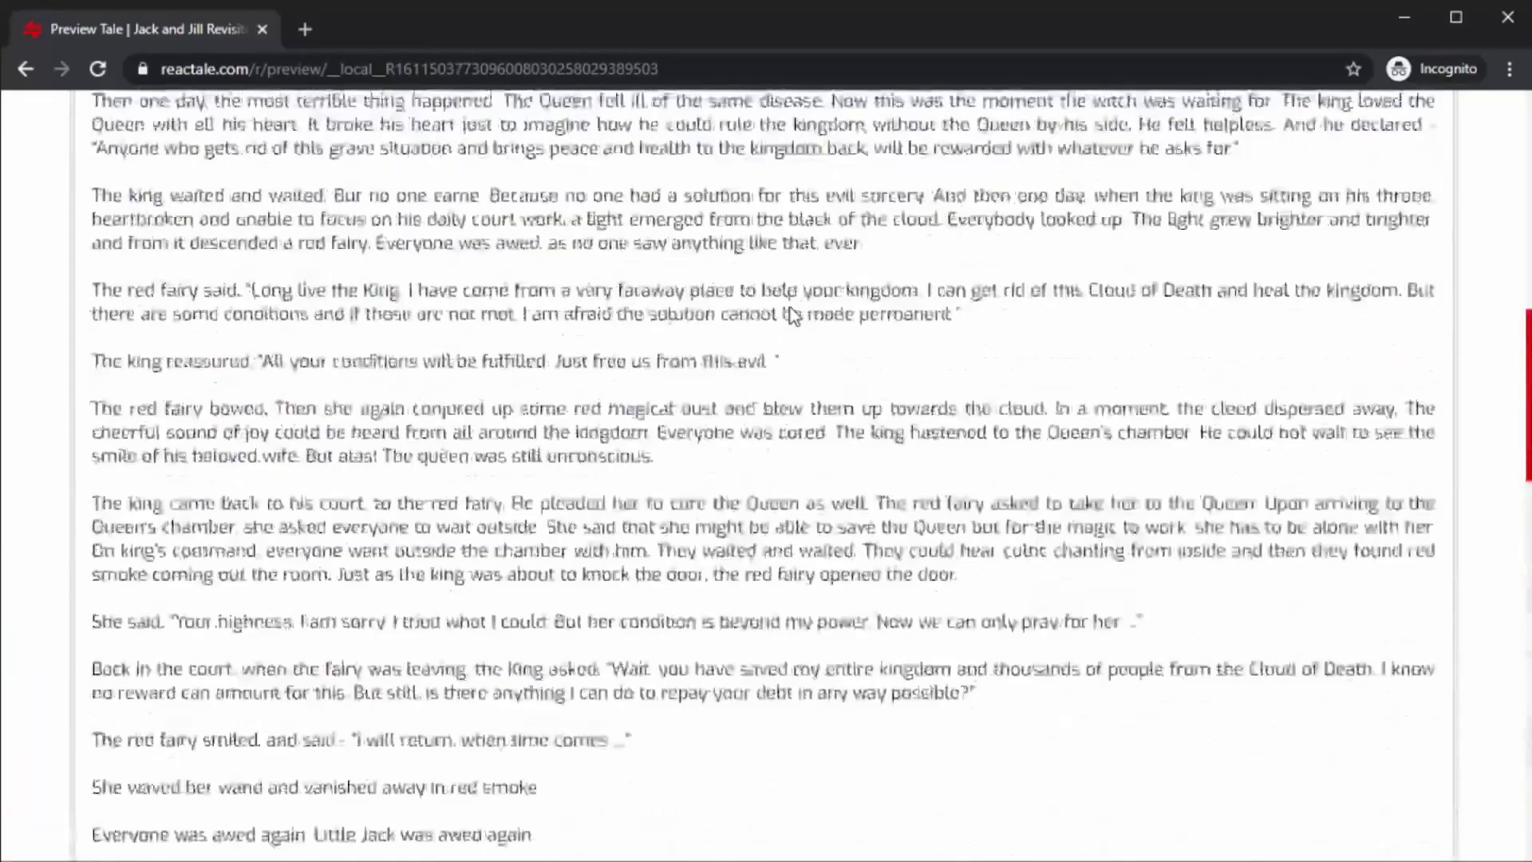
Return from the preview to the tale editor and try to save the tale online from the Finish section.
{"action": "scroll", "coordinate": [794, 315], "scroll_direction": "up", "scroll_amount": 9}
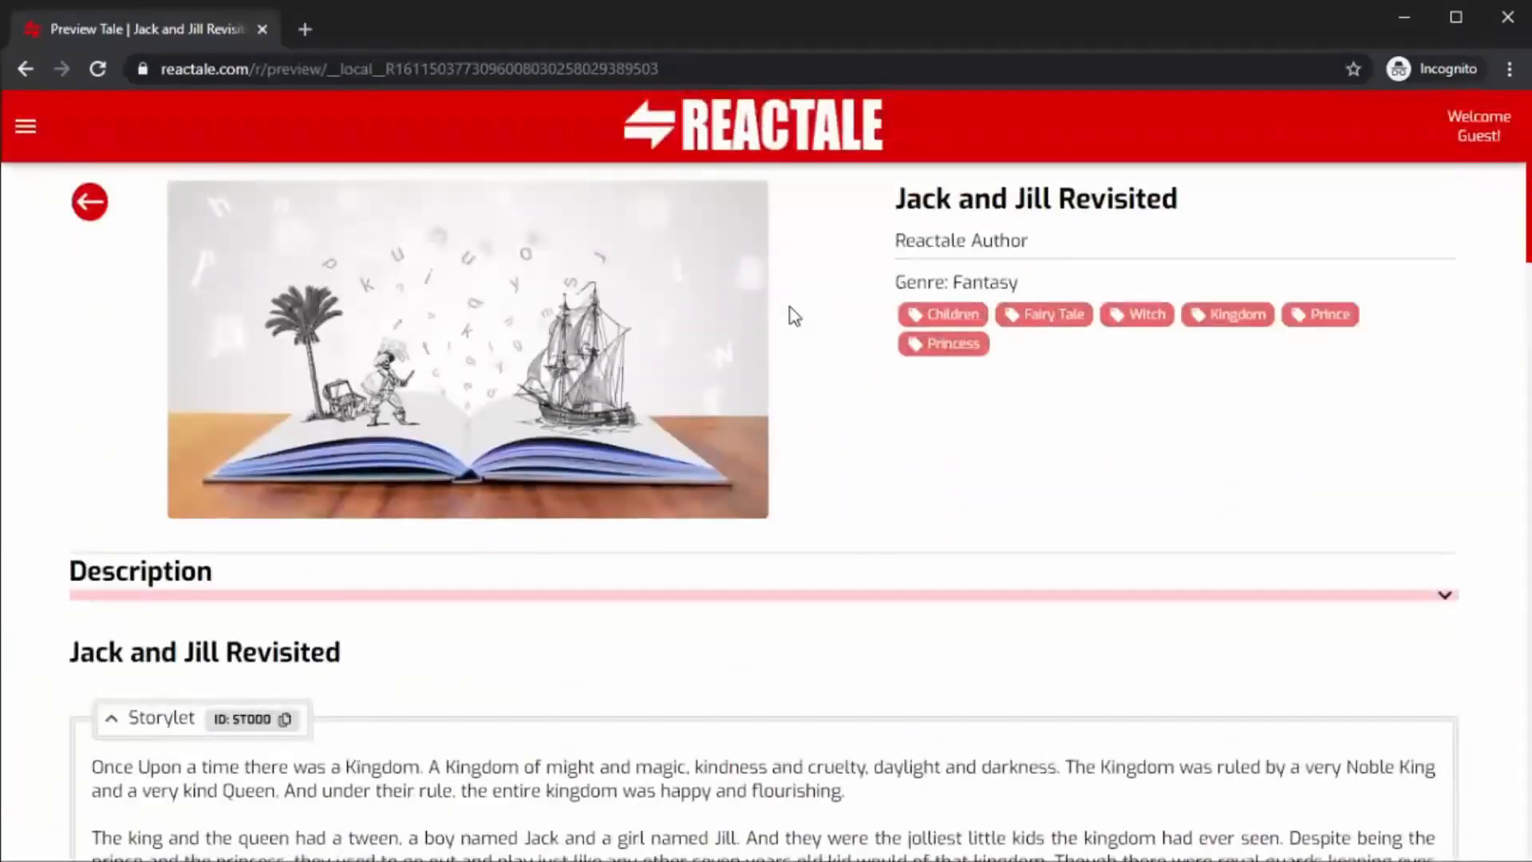
{"action": "left_click", "coordinate": [87, 204]}
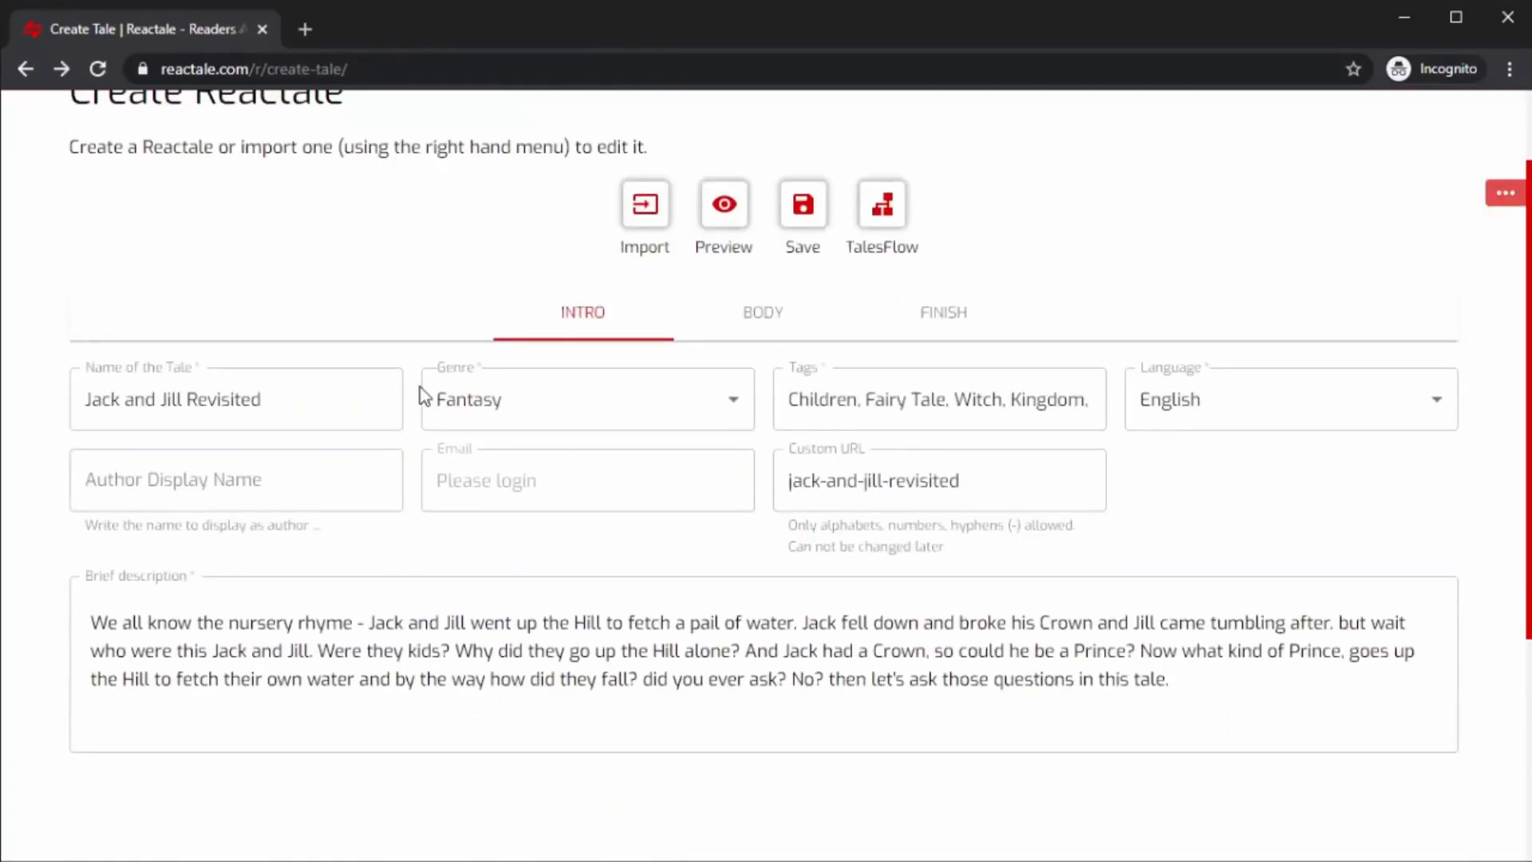
{"action": "left_click", "coordinate": [937, 315]}
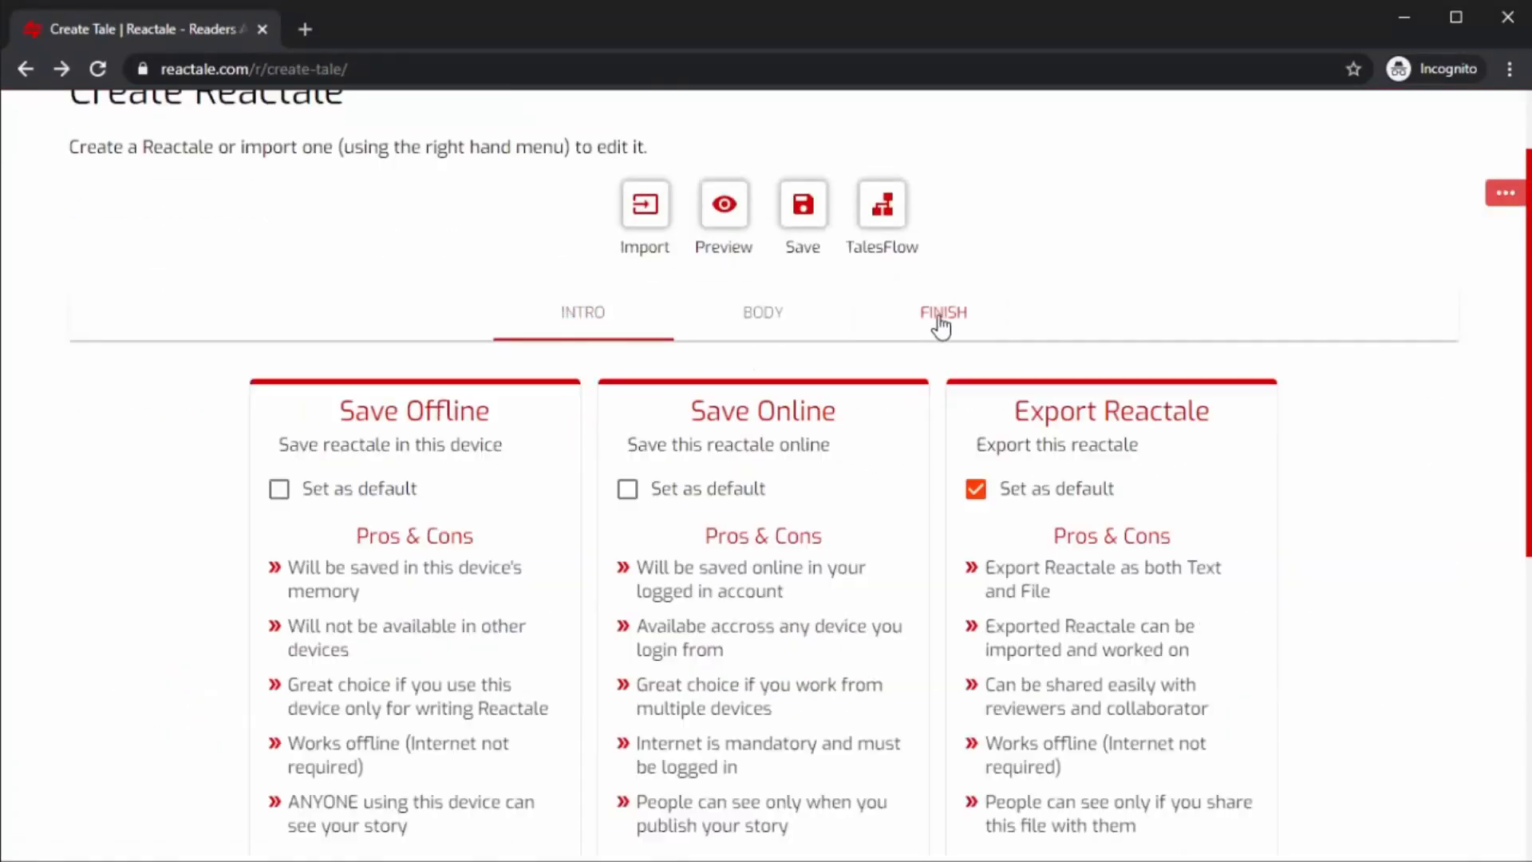
{"action": "scroll", "coordinate": [883, 489], "scroll_direction": "down", "scroll_amount": 4}
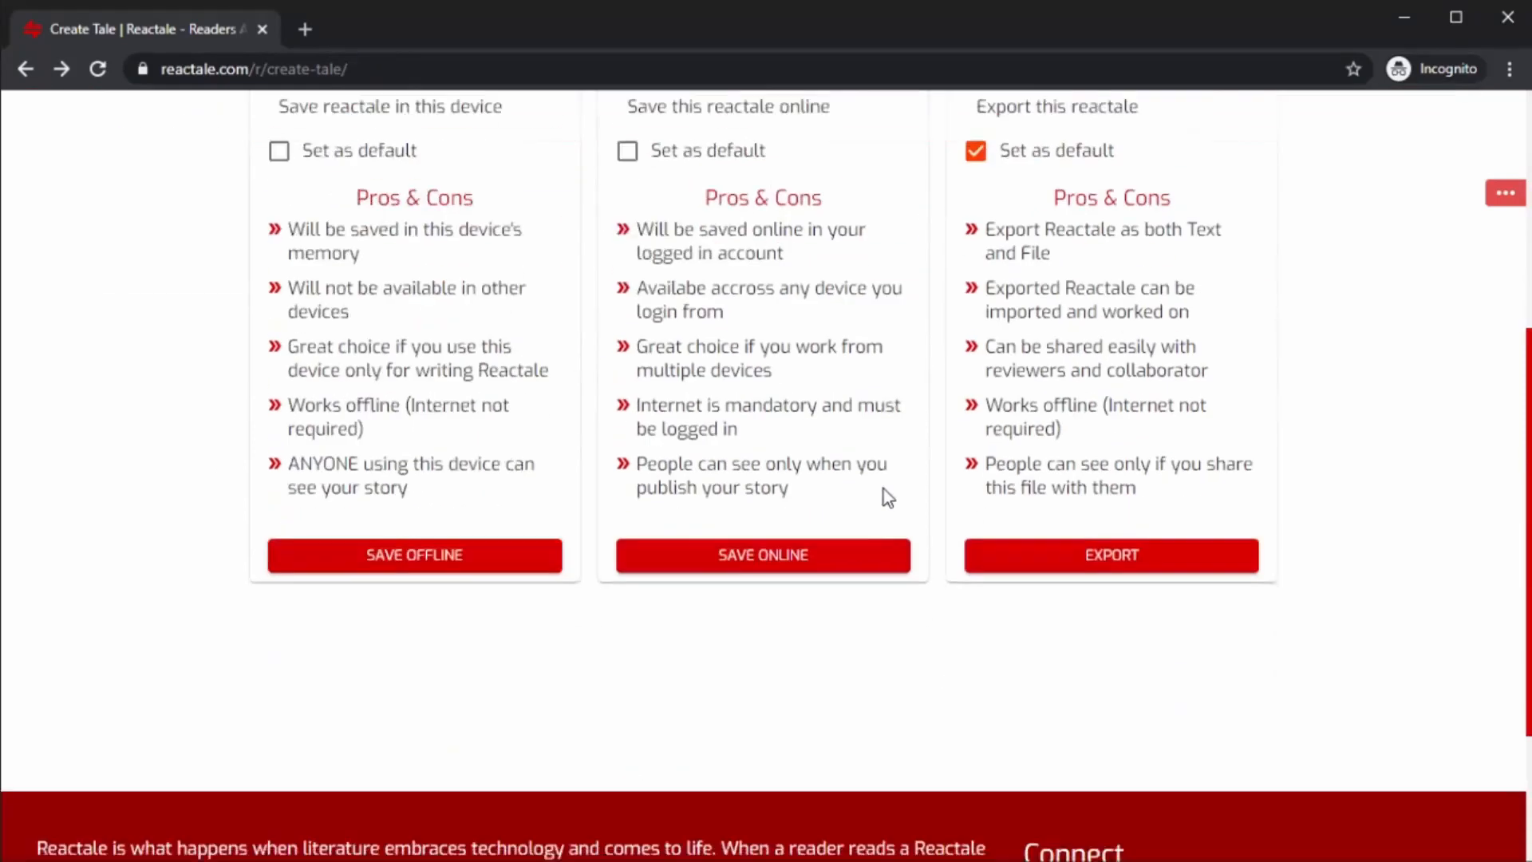
{"action": "left_click", "coordinate": [778, 558]}
{"action": "scroll", "coordinate": [943, 741], "scroll_direction": "up", "scroll_amount": 6}
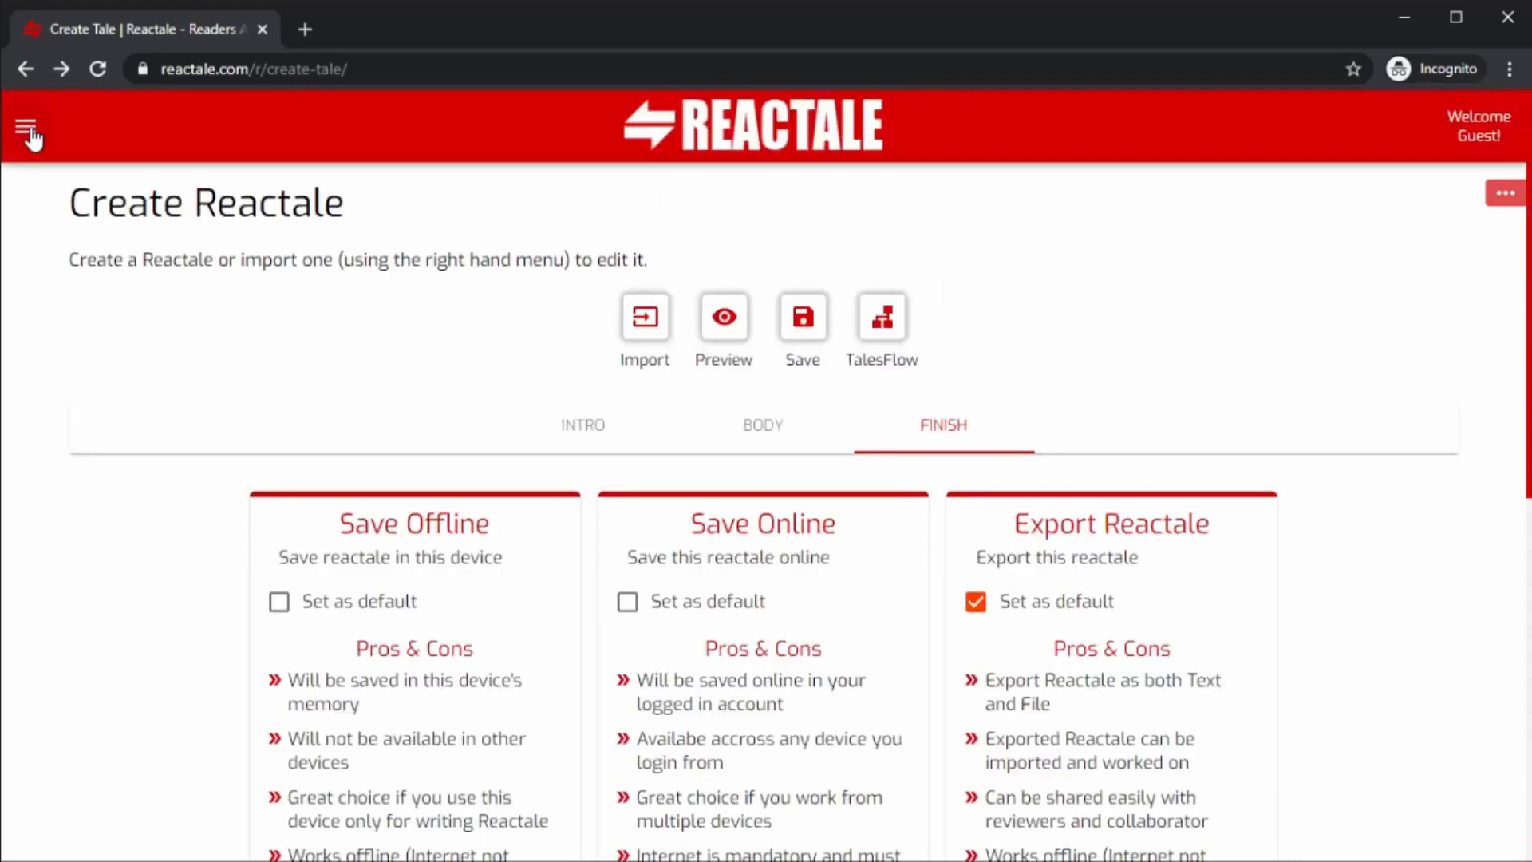
Log in to the Reactale account and save the tale online.
{"action": "left_click", "coordinate": [31, 136]}
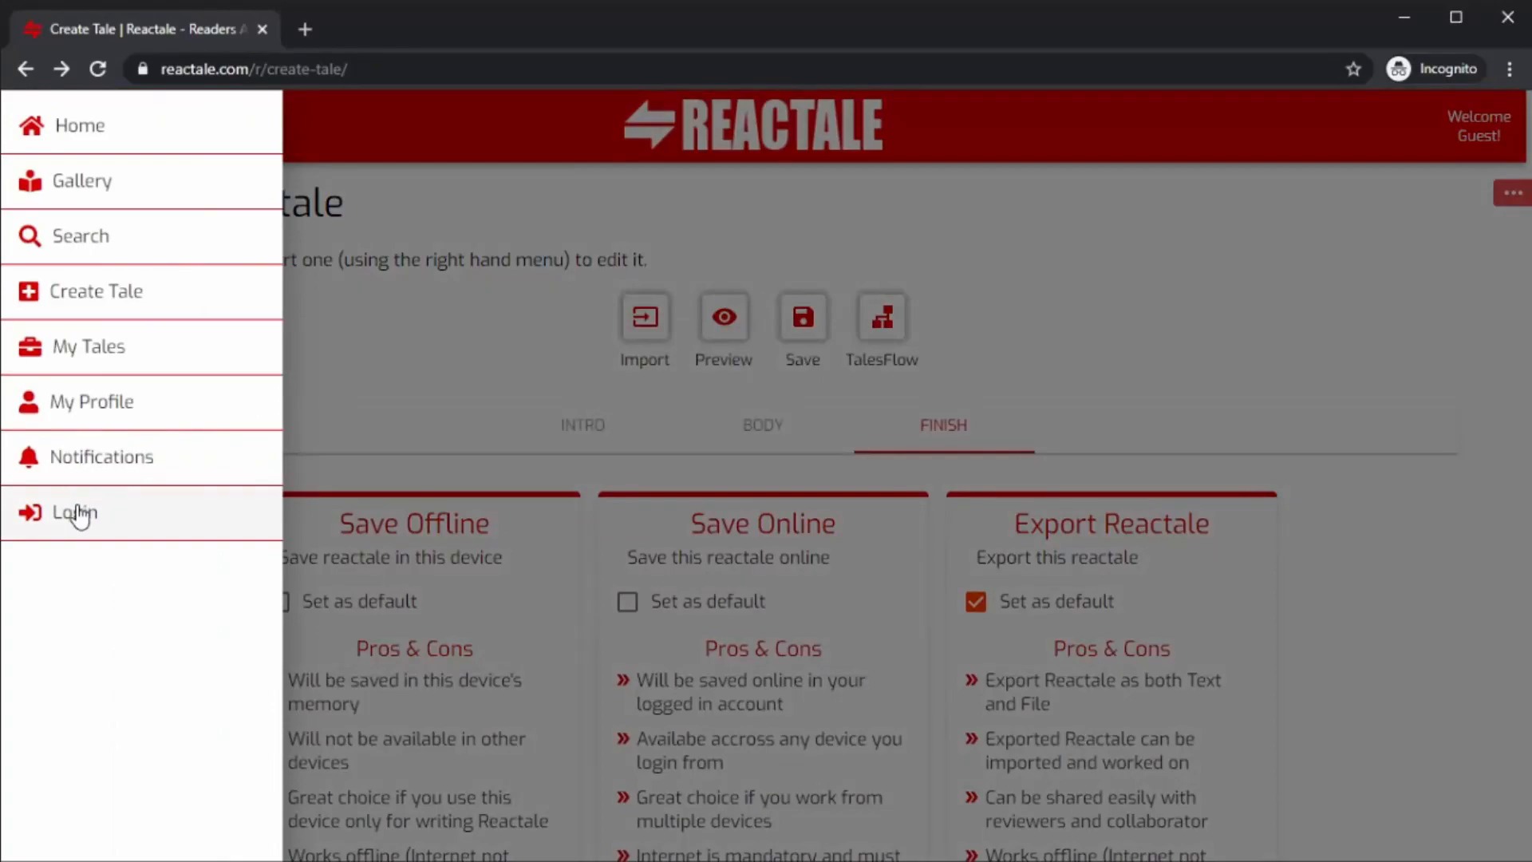
{"action": "left_click", "coordinate": [80, 513]}
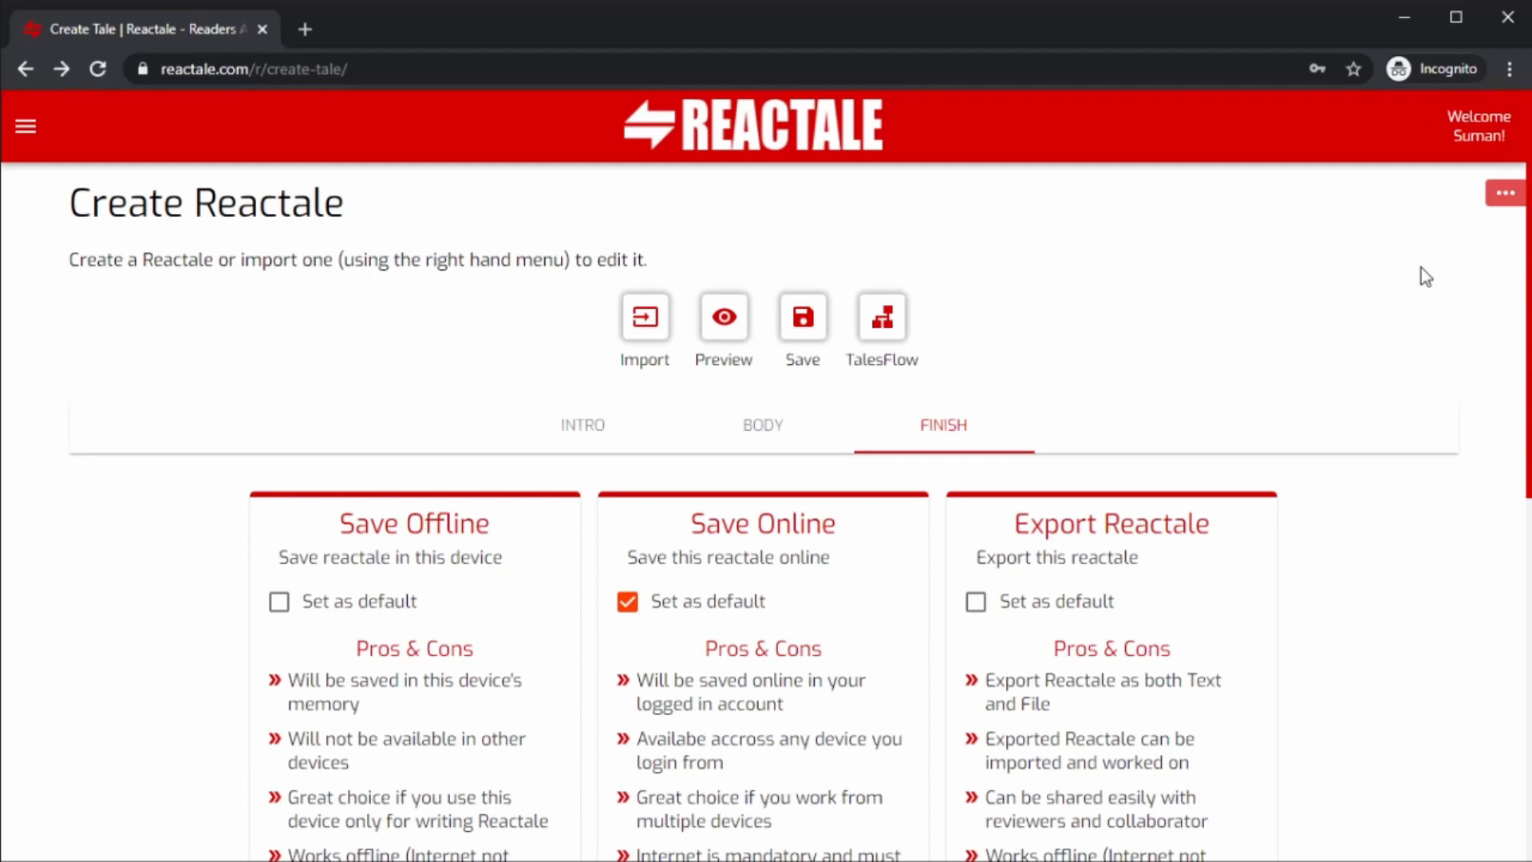
{"action": "scroll", "coordinate": [1423, 273], "scroll_direction": "down", "scroll_amount": 4}
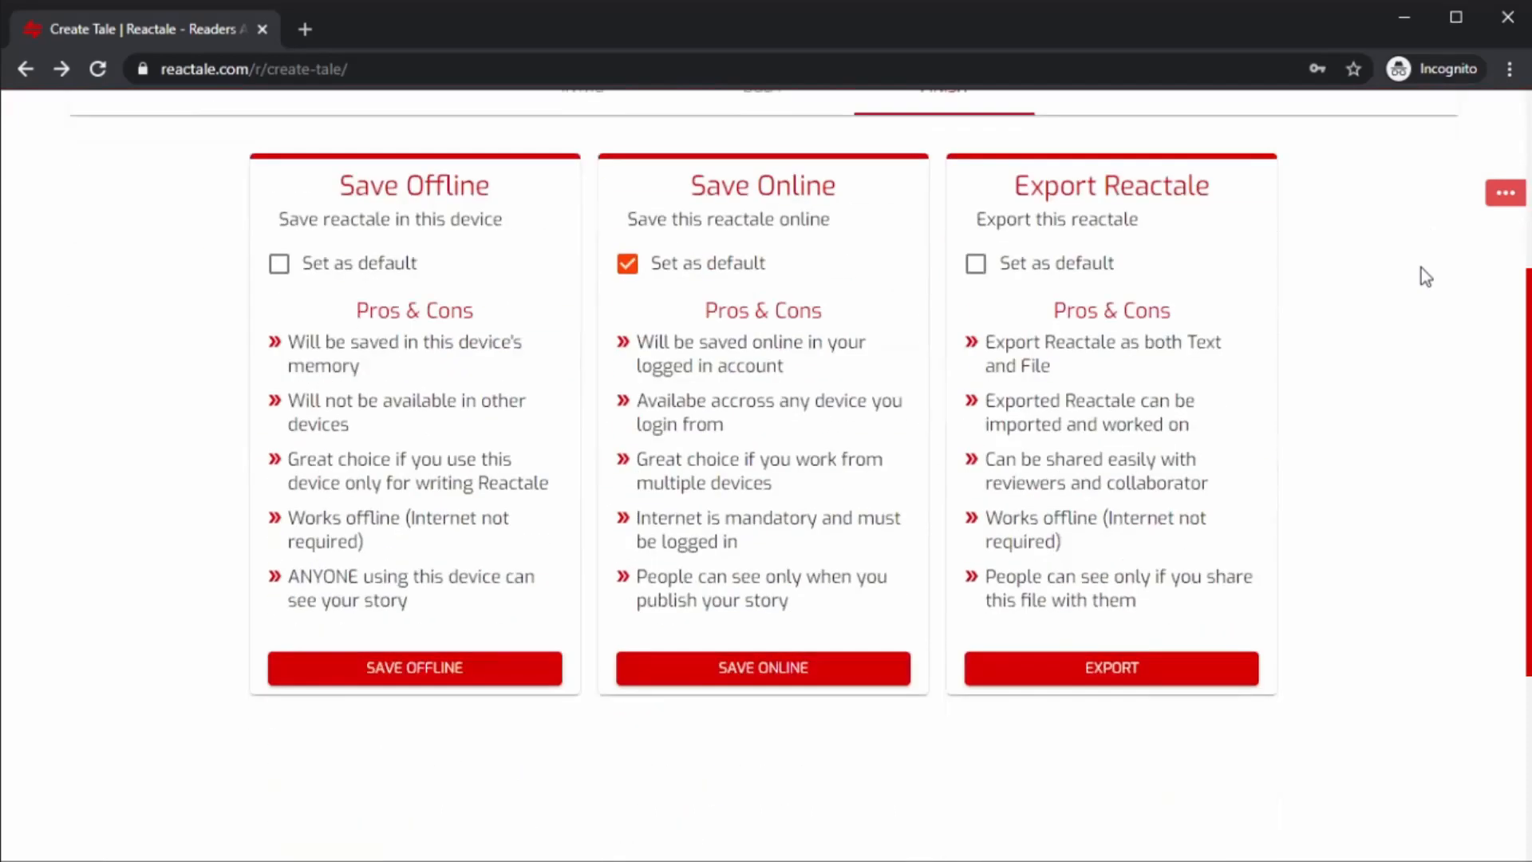
{"action": "left_click", "coordinate": [797, 671]}
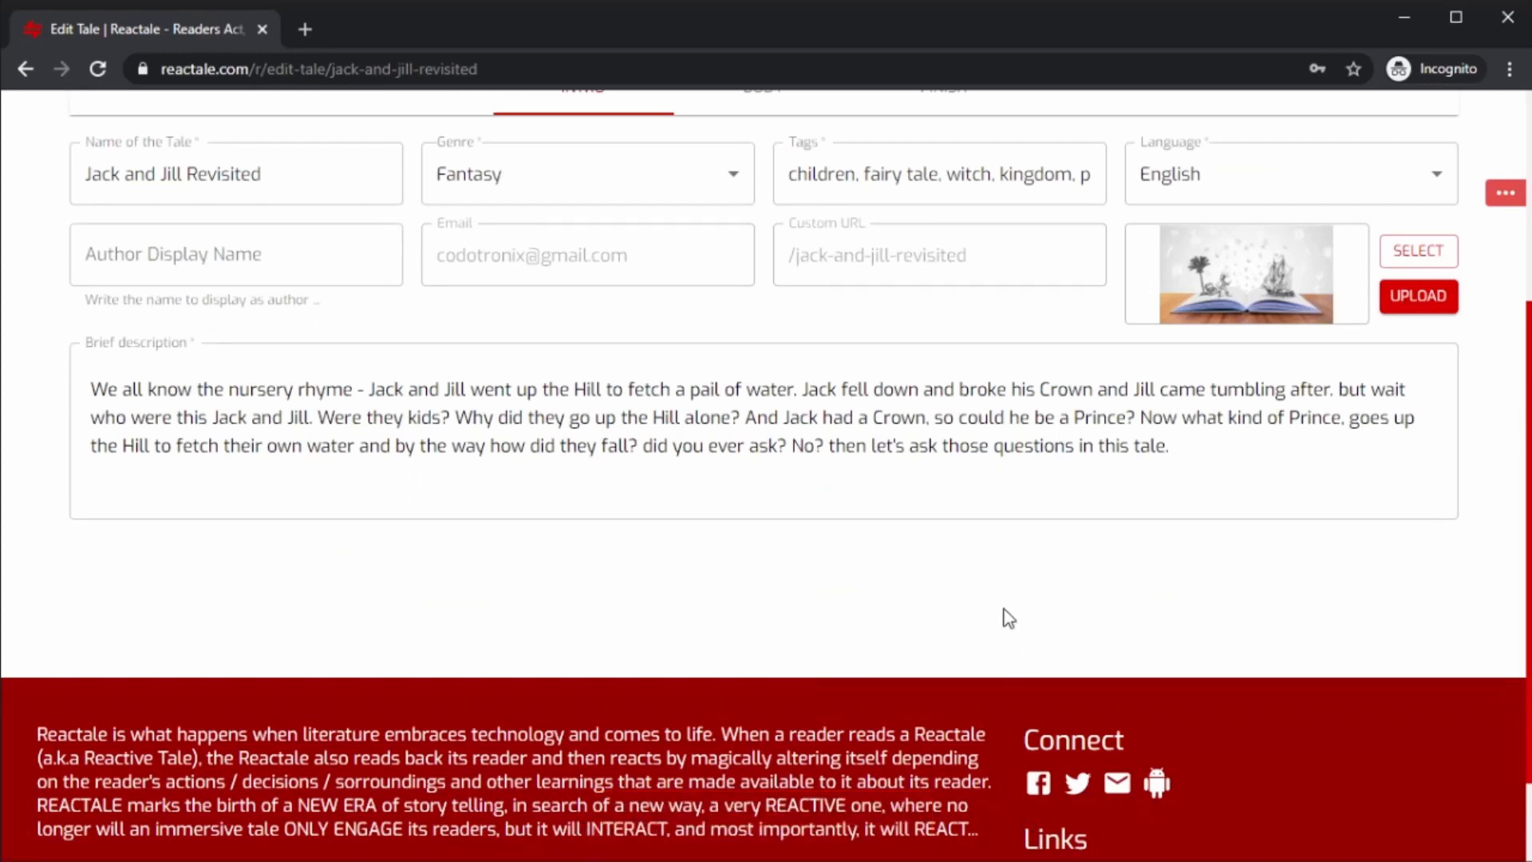
Select jack-n-jill-640h.png as the tale's cover image and upload it.
{"action": "scroll", "coordinate": [1007, 618], "scroll_direction": "up", "scroll_amount": 3}
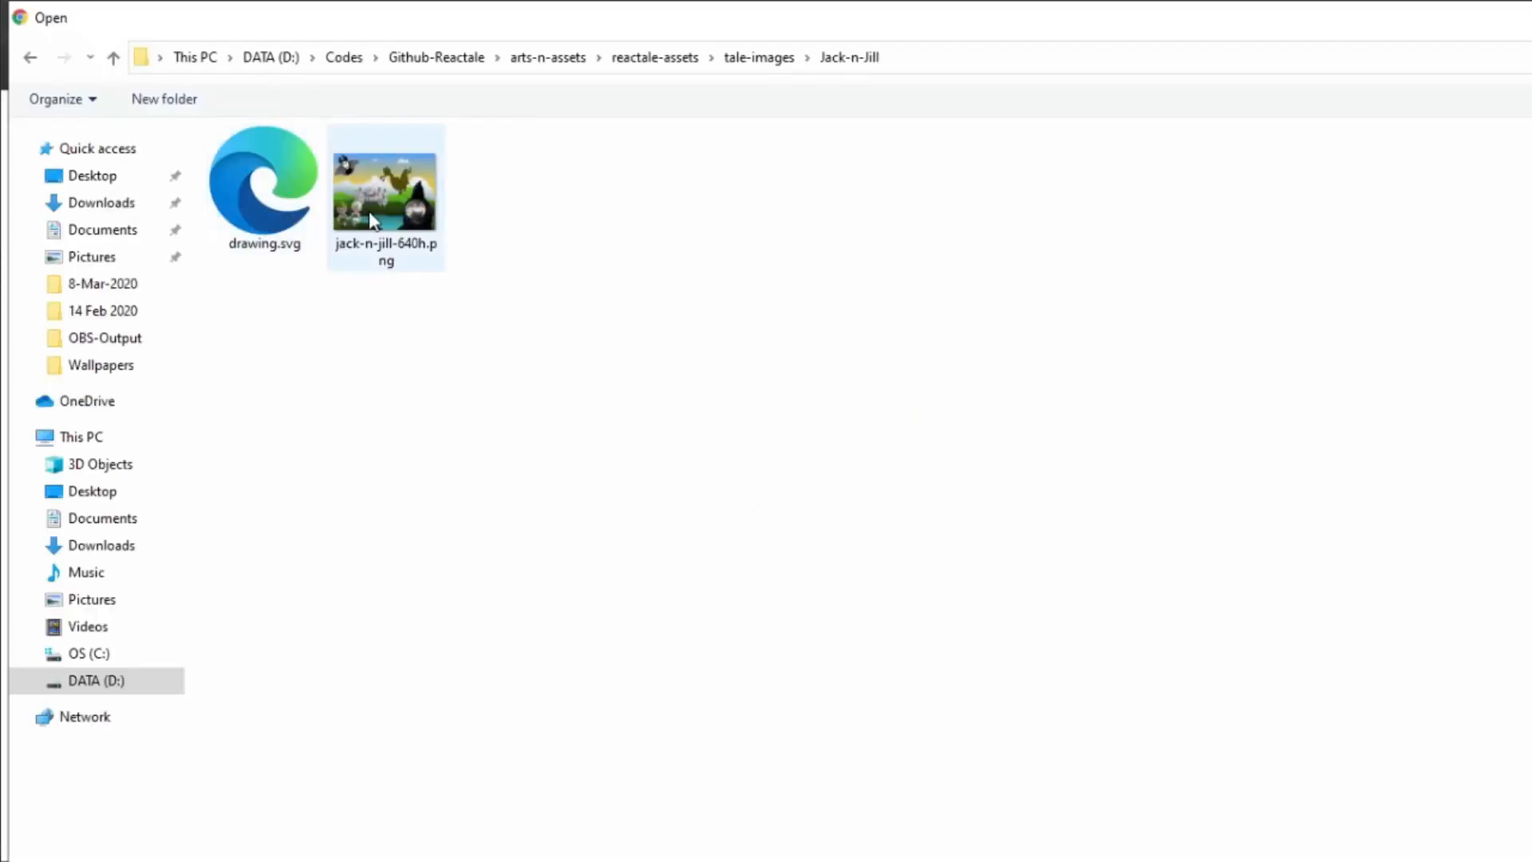
{"action": "double_click", "coordinate": [371, 219]}
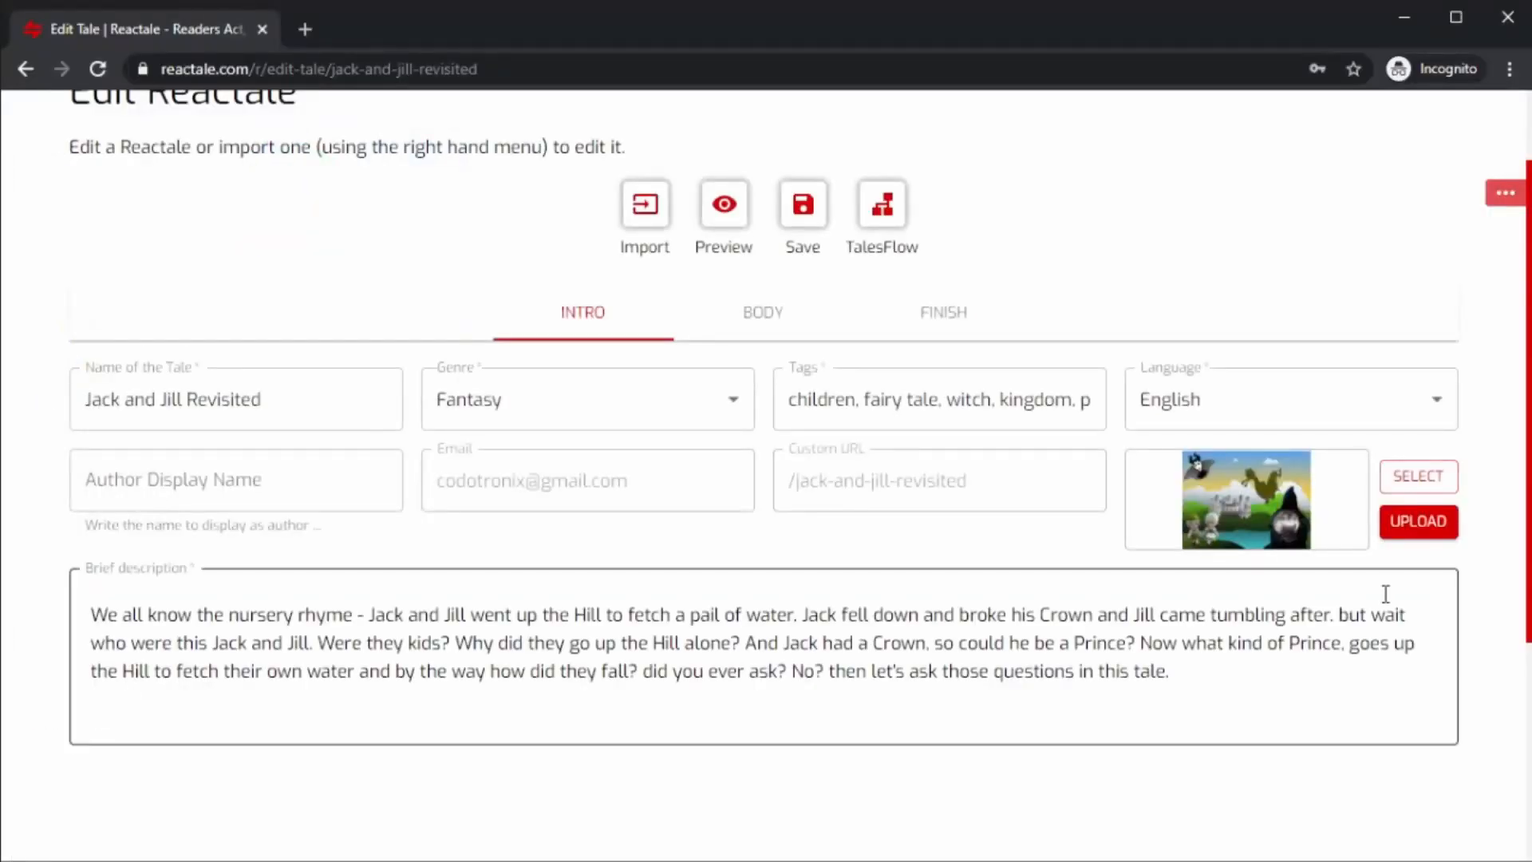
{"action": "left_click", "coordinate": [1395, 527]}
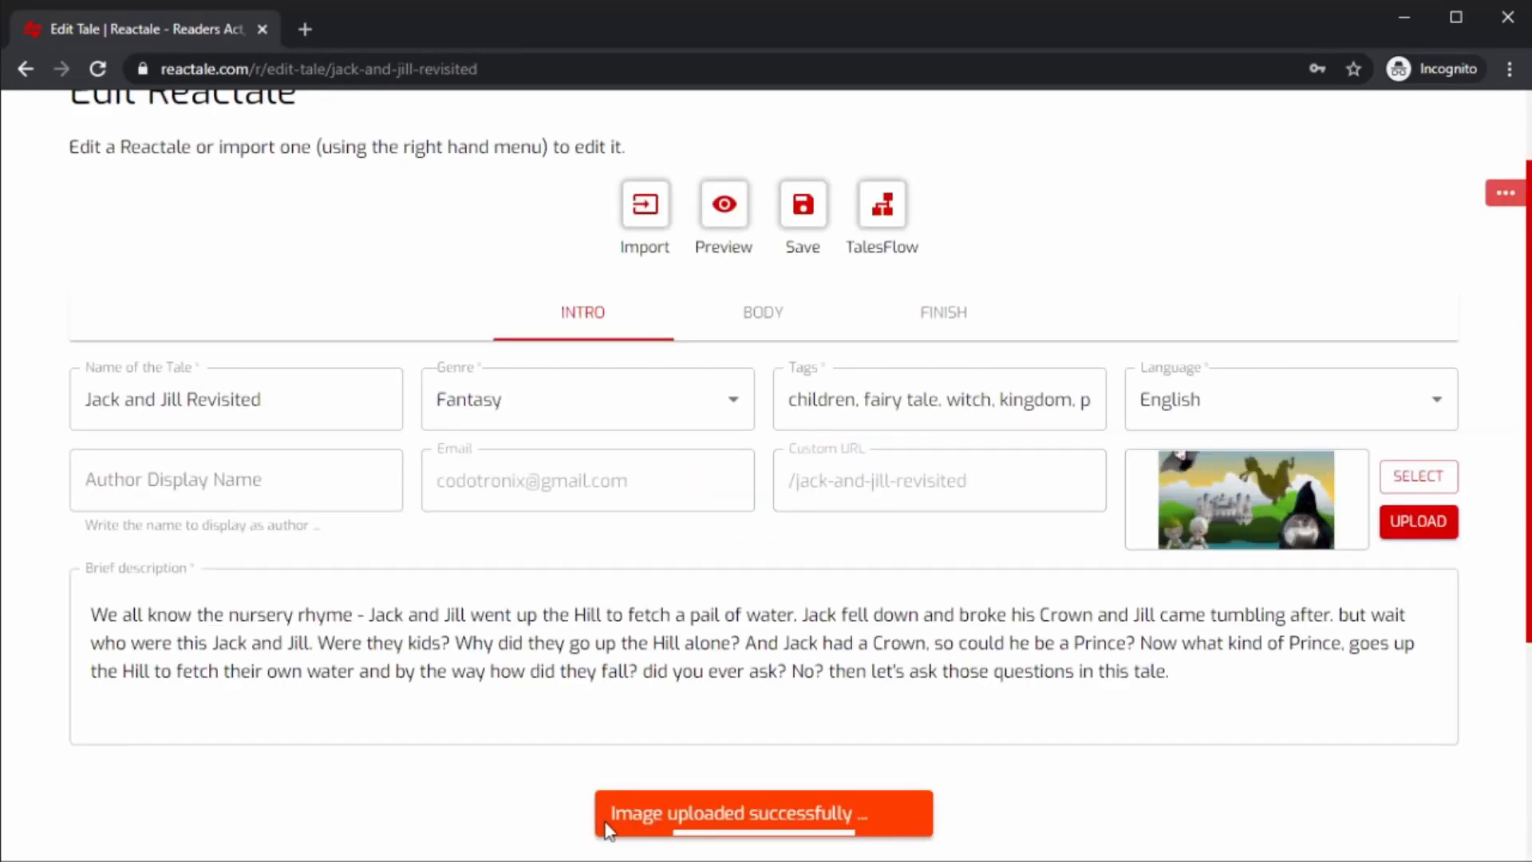
{"action": "left_click_drag", "start_coordinate": [611, 812], "coordinate": [925, 826]}
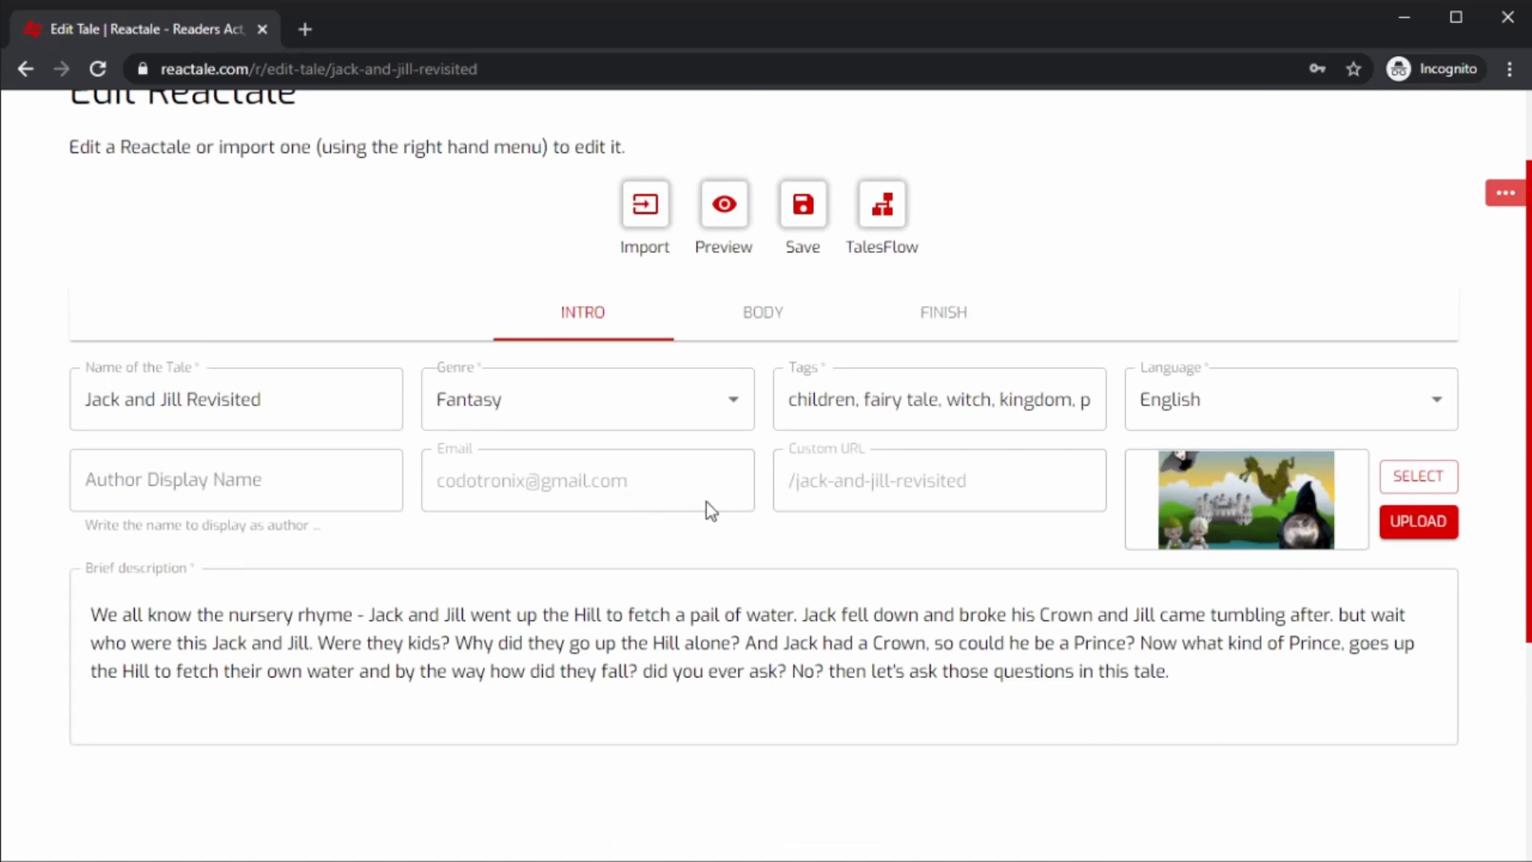
Save the tale online again and publish it.
{"action": "left_click", "coordinate": [932, 318]}
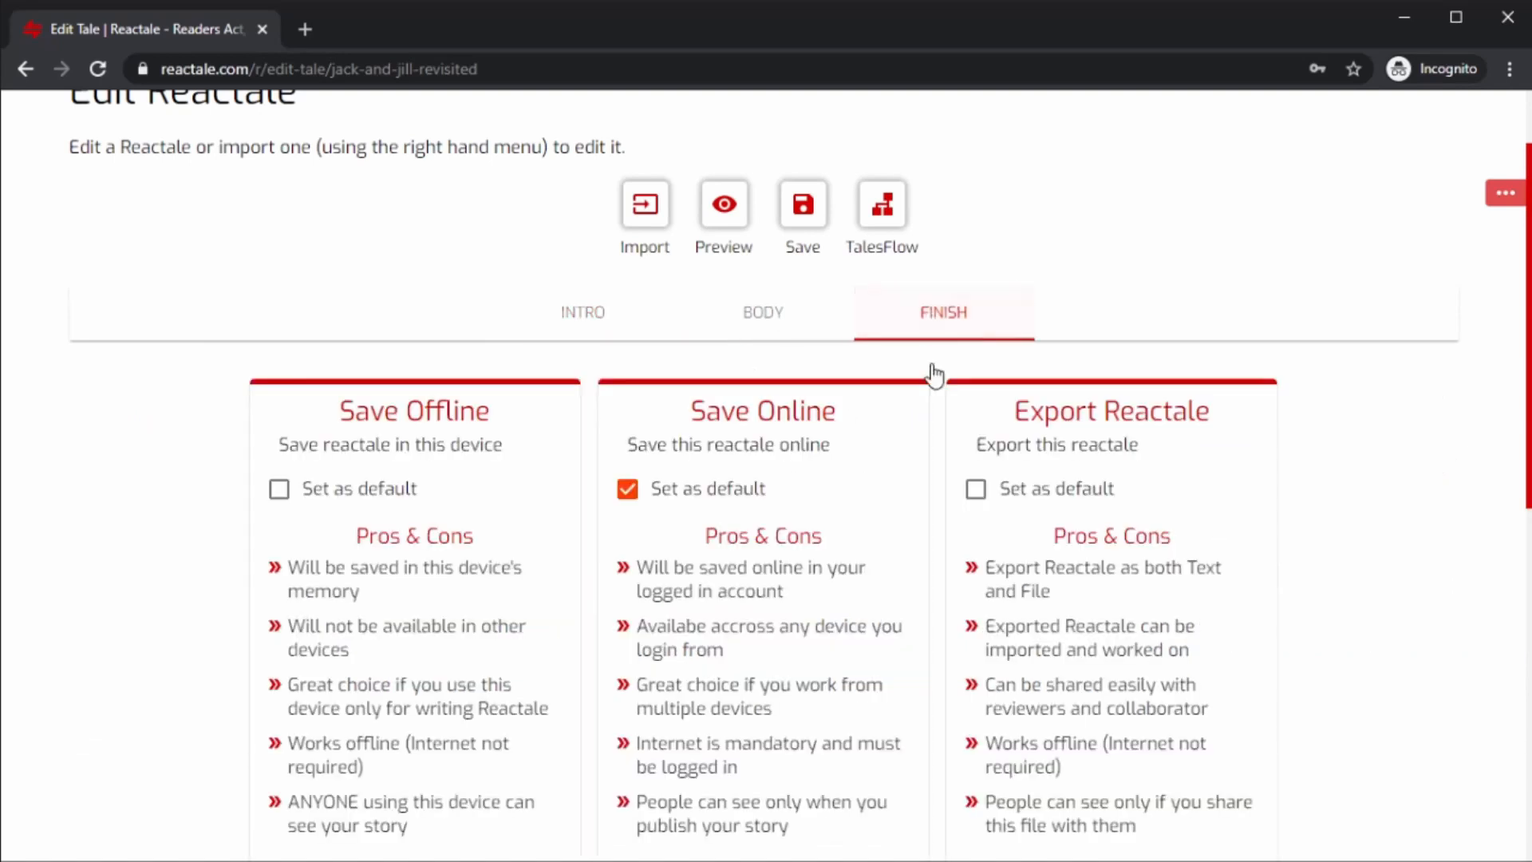
{"action": "scroll", "coordinate": [878, 506], "scroll_direction": "down", "scroll_amount": 4}
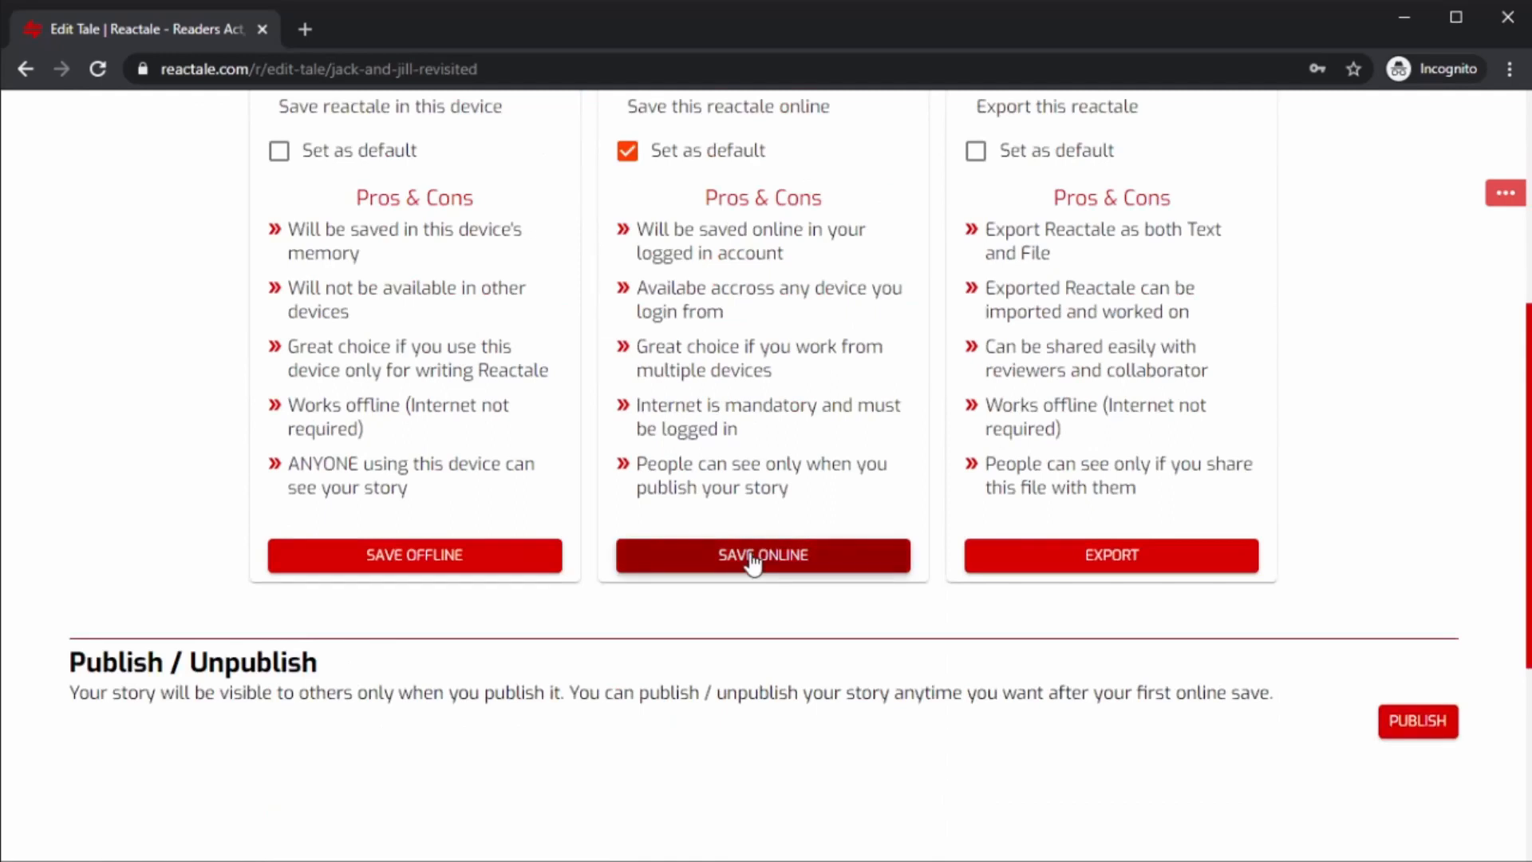
{"action": "left_click", "coordinate": [753, 561]}
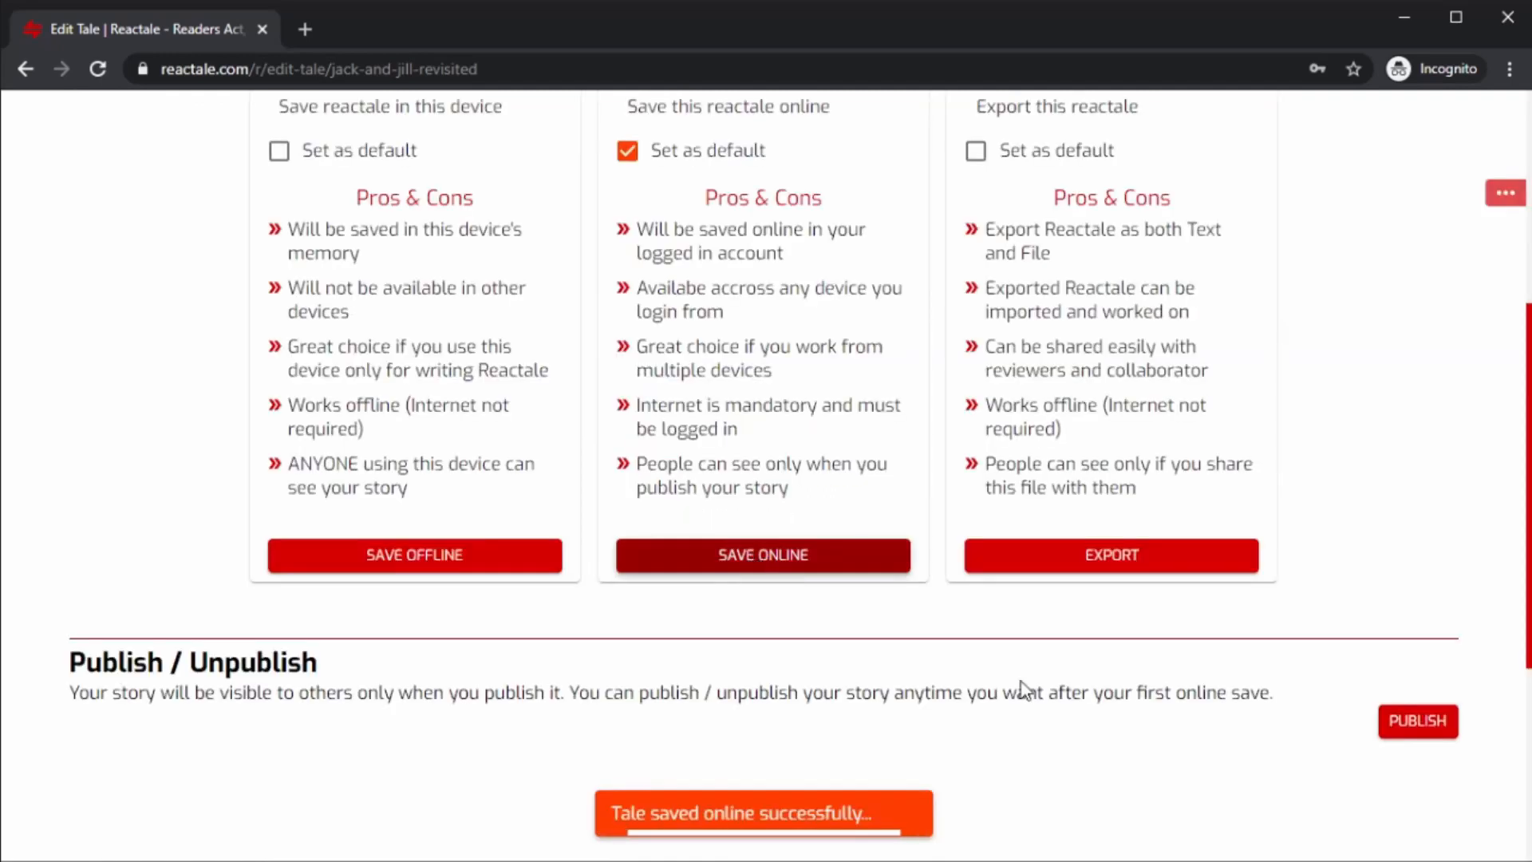
{"action": "left_click_drag", "start_coordinate": [616, 807], "coordinate": [1050, 820]}
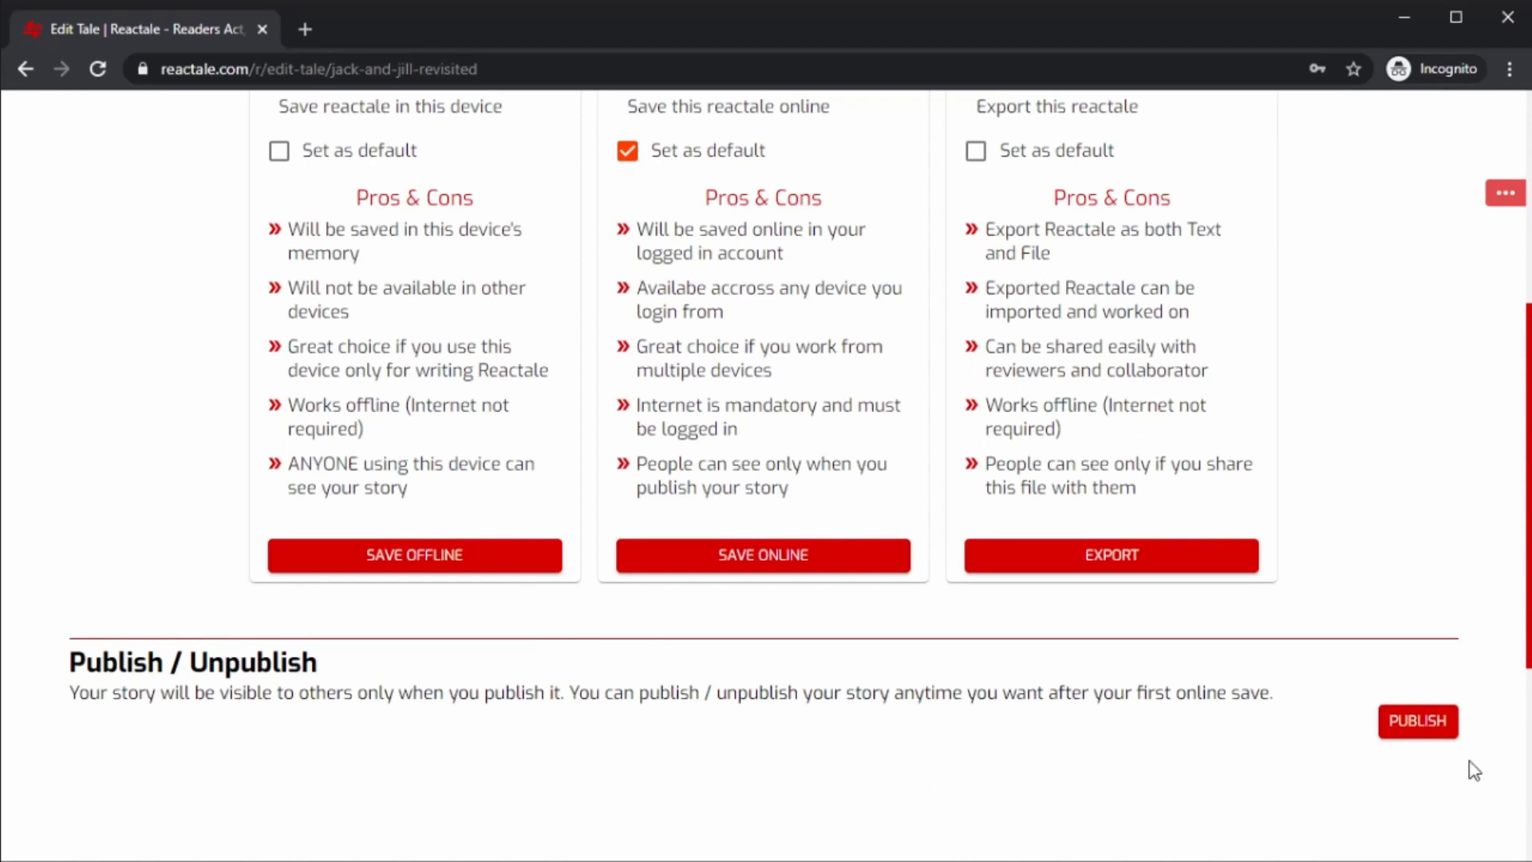
{"action": "left_click", "coordinate": [1419, 730]}
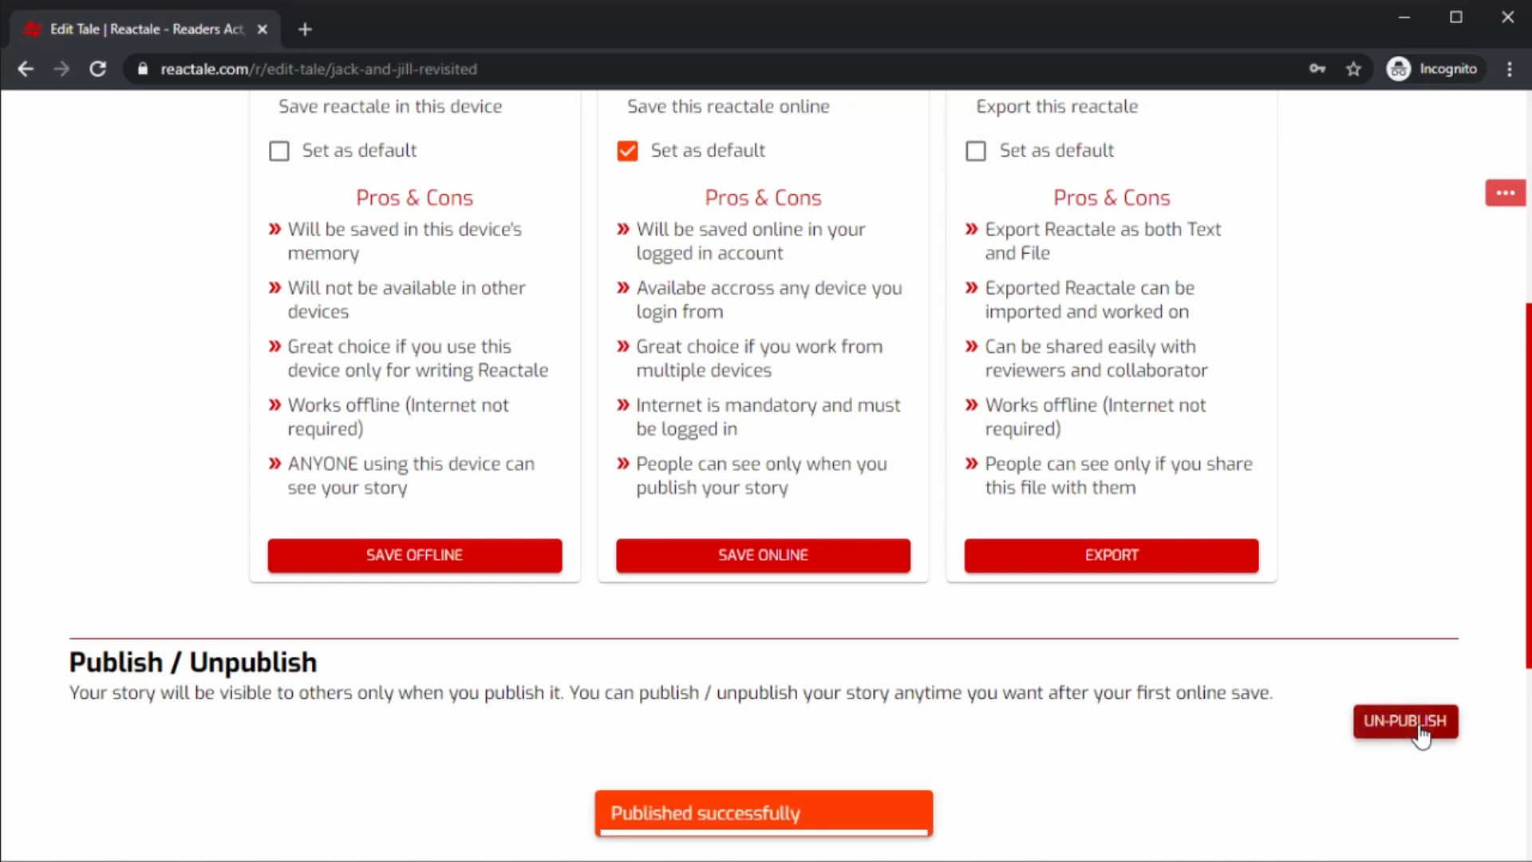
{"action": "left_click_drag", "start_coordinate": [627, 817], "coordinate": [945, 817]}
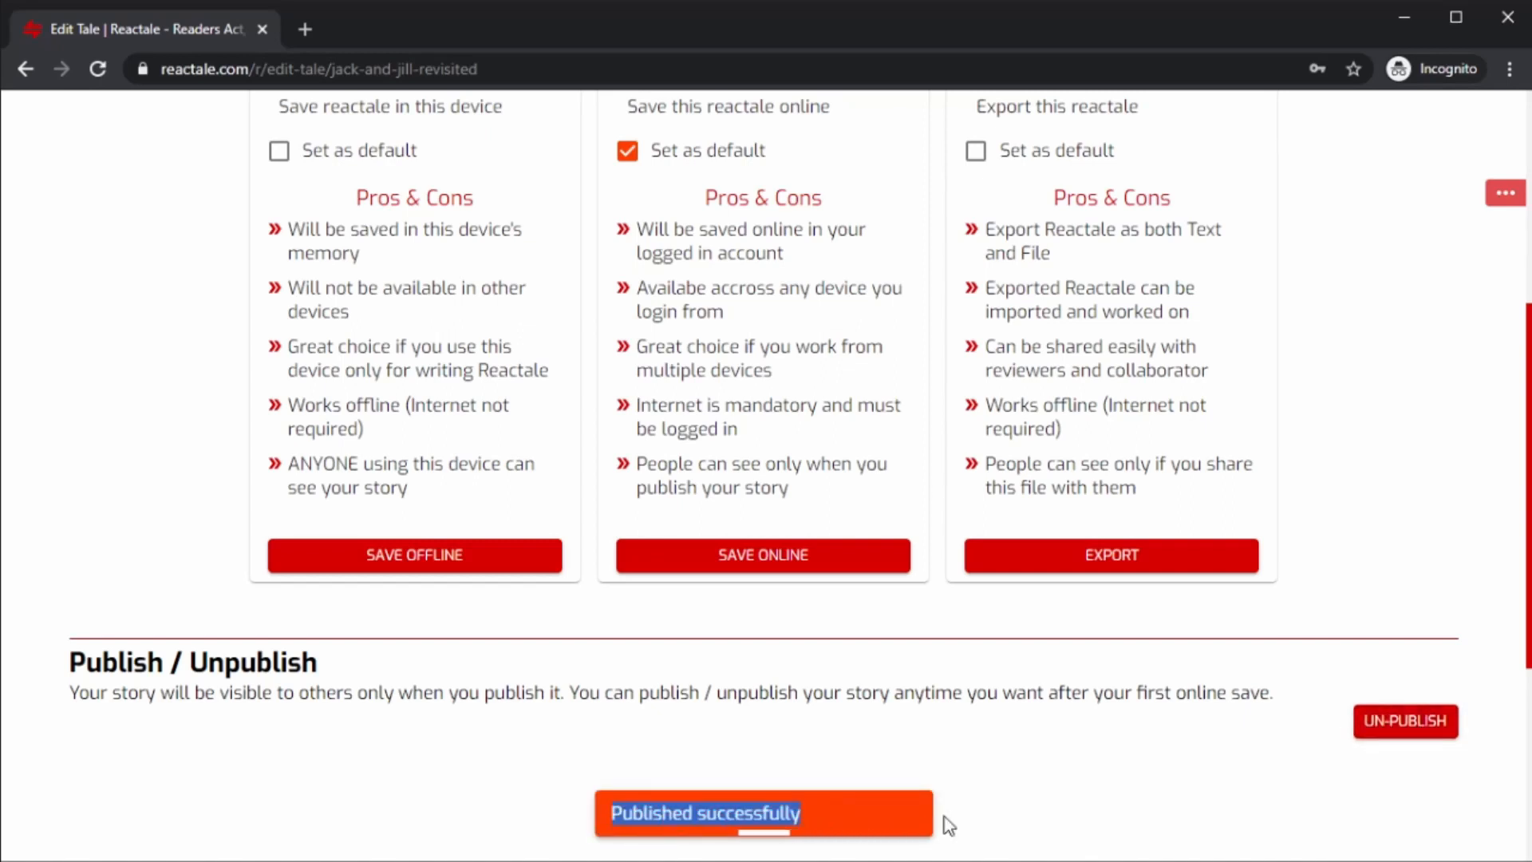
Open the Gallery and open the published Jack and Jill Revisited tale from the Fantasy section.
{"action": "scroll", "coordinate": [1052, 772], "scroll_direction": "up", "scroll_amount": 1}
{"action": "scroll", "coordinate": [1051, 772], "scroll_direction": "up", "scroll_amount": 5}
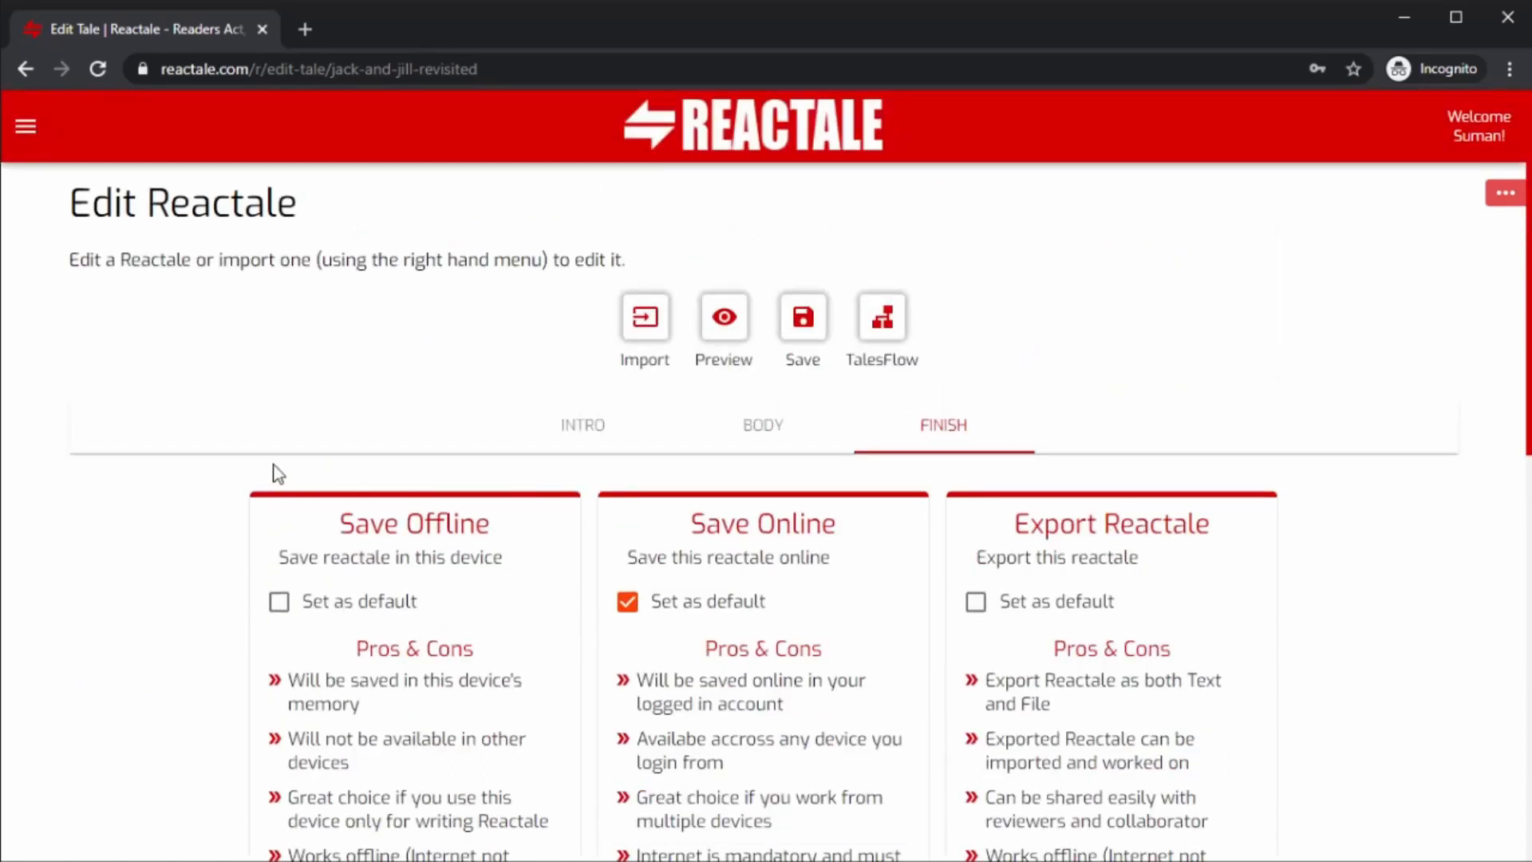
{"action": "left_click", "coordinate": [25, 126]}
{"action": "left_click", "coordinate": [83, 182]}
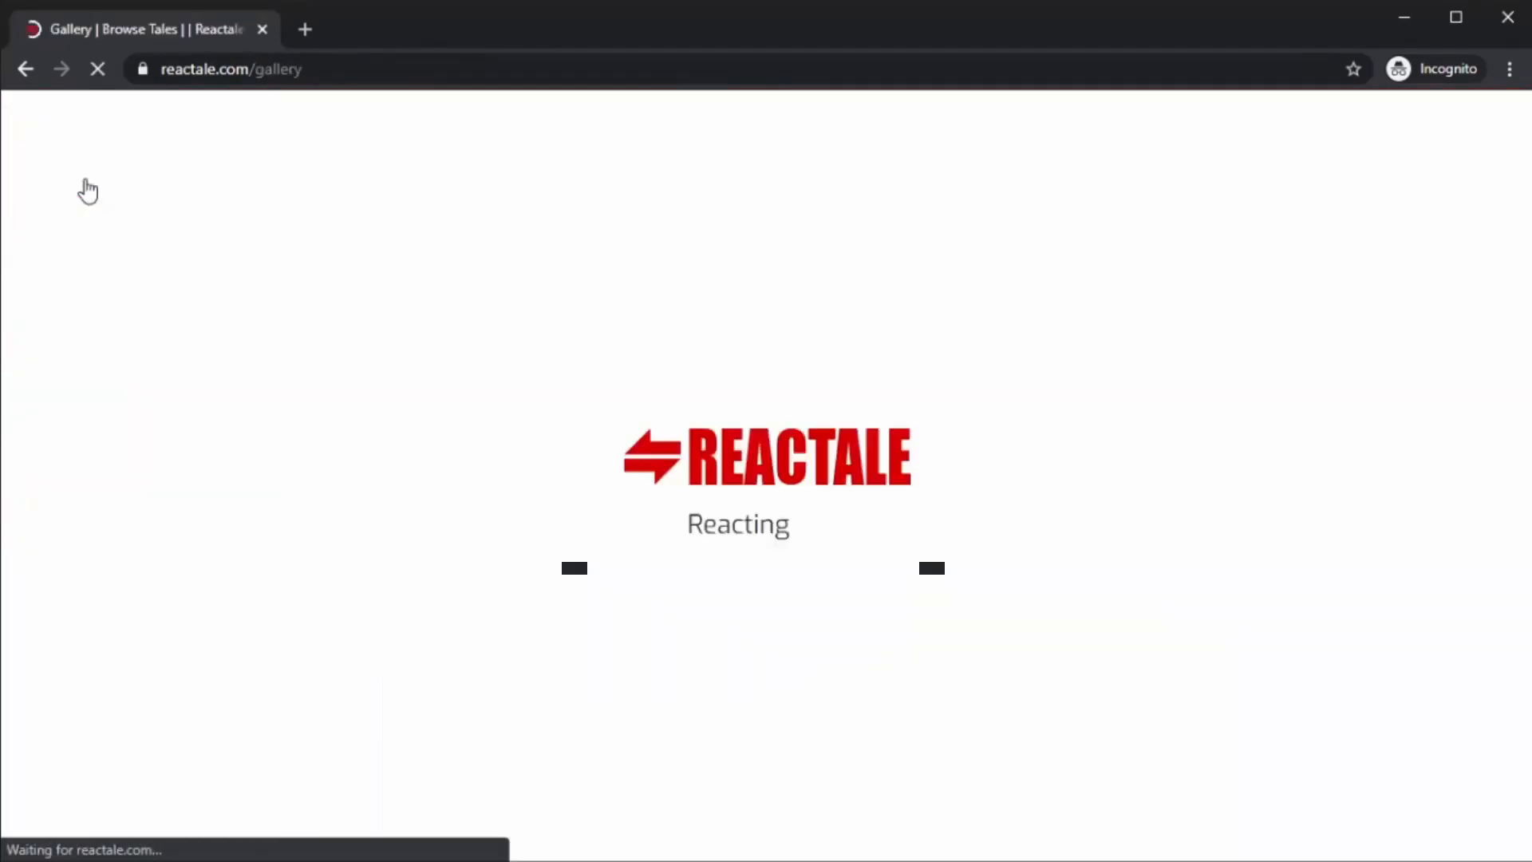
{"action": "scroll", "coordinate": [723, 446], "scroll_direction": "down", "scroll_amount": 14}
{"action": "scroll", "coordinate": [723, 460], "scroll_direction": "down", "scroll_amount": 4}
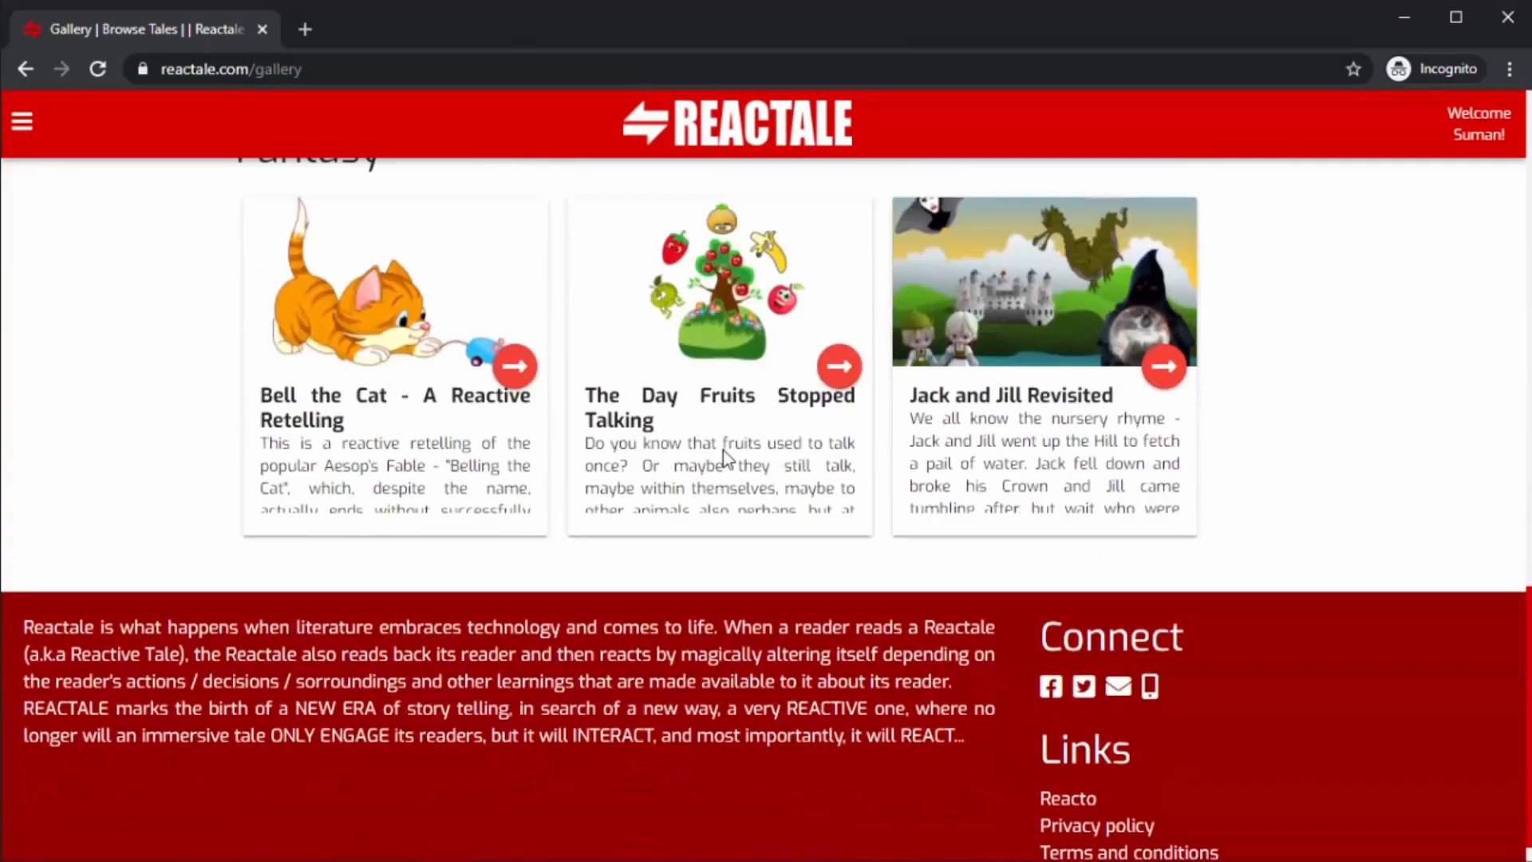
{"action": "scroll", "coordinate": [1061, 363], "scroll_direction": "up", "scroll_amount": 1}
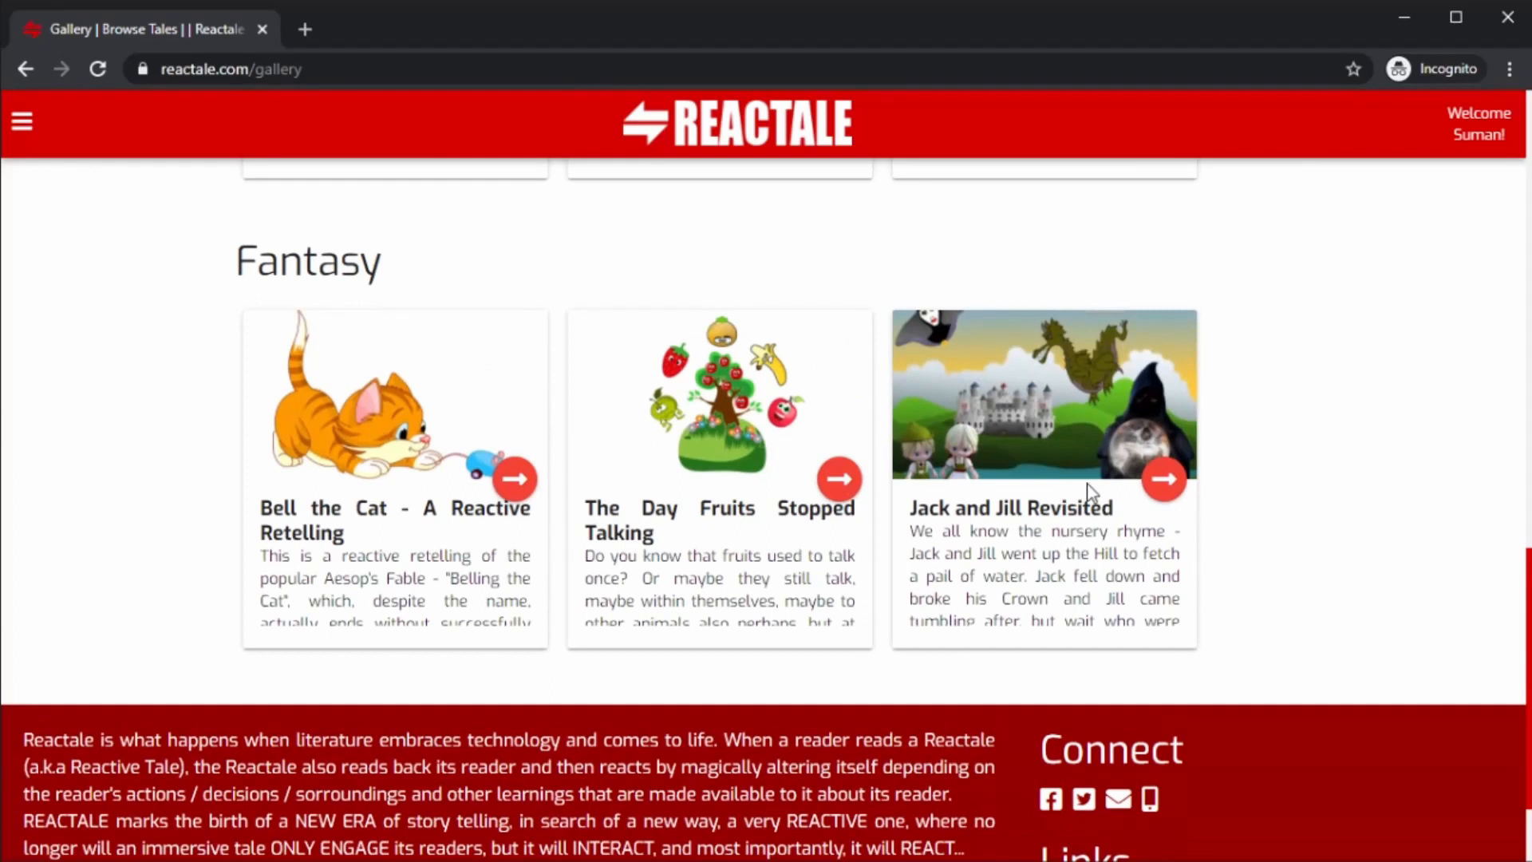
{"action": "left_click", "coordinate": [1163, 479]}
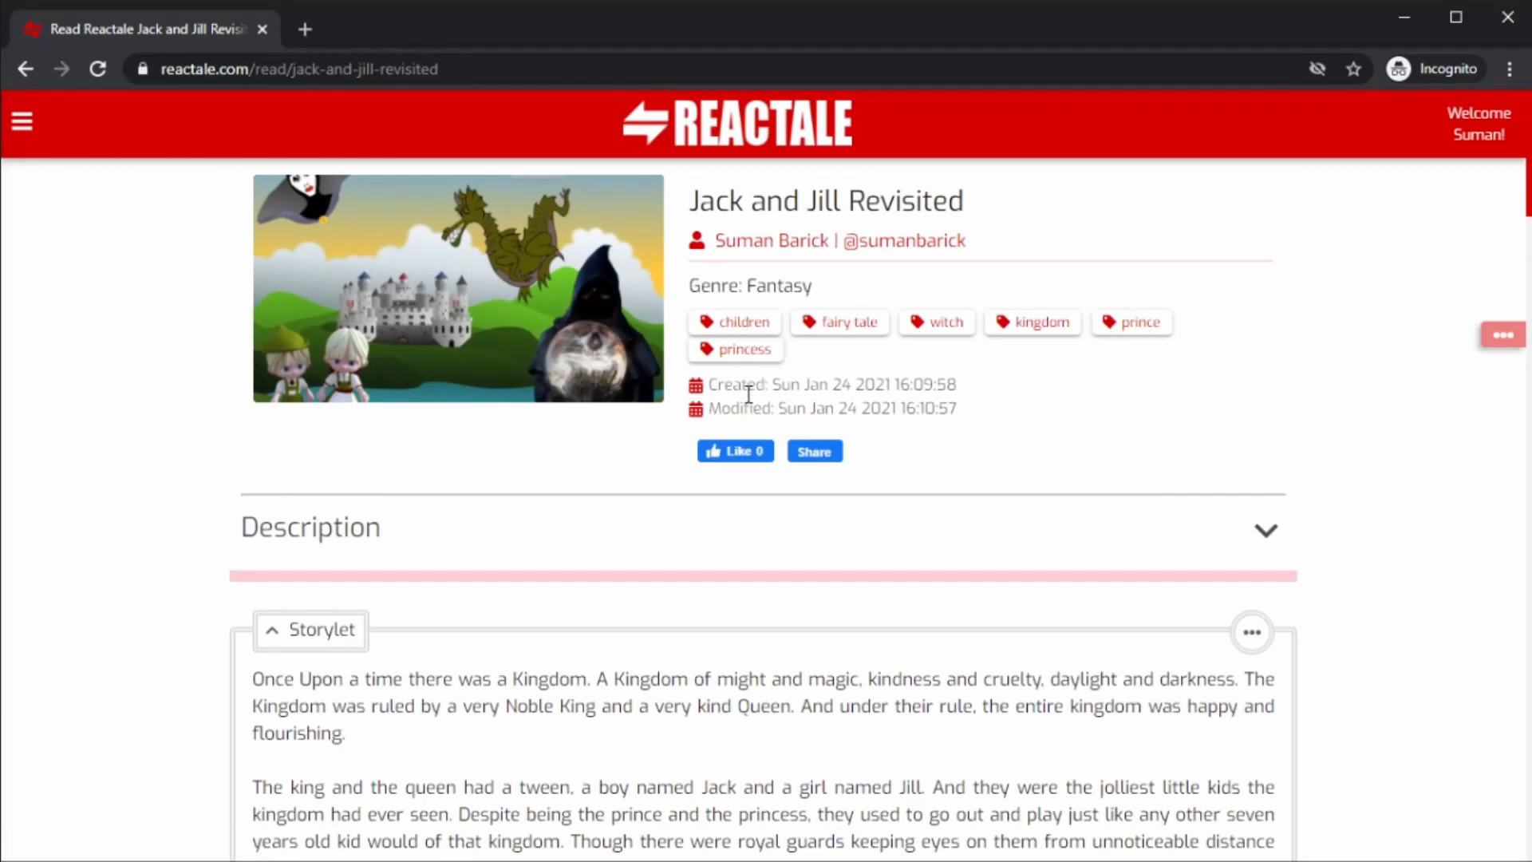
Examine the tale's created and modified dates and expand the description to read it.
{"action": "left_click_drag", "start_coordinate": [714, 384], "coordinate": [897, 387]}
{"action": "left_click", "coordinate": [883, 411]}
{"action": "left_click_drag", "start_coordinate": [714, 411], "coordinate": [1128, 420]}
{"action": "left_click", "coordinate": [989, 437]}
{"action": "scroll", "coordinate": [1083, 448], "scroll_direction": "down", "scroll_amount": 1}
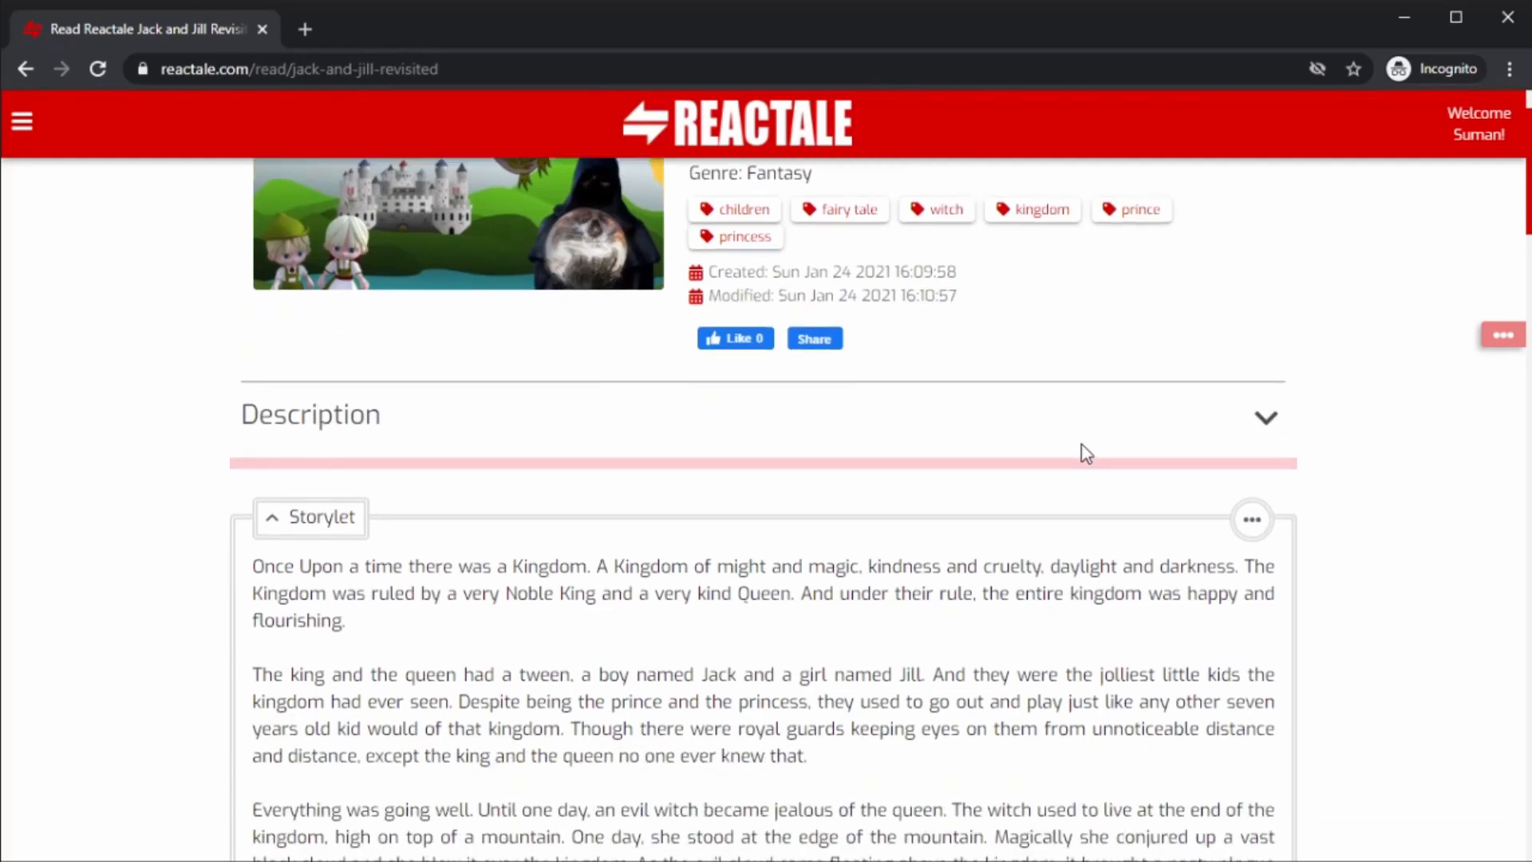
{"action": "left_click", "coordinate": [1145, 421]}
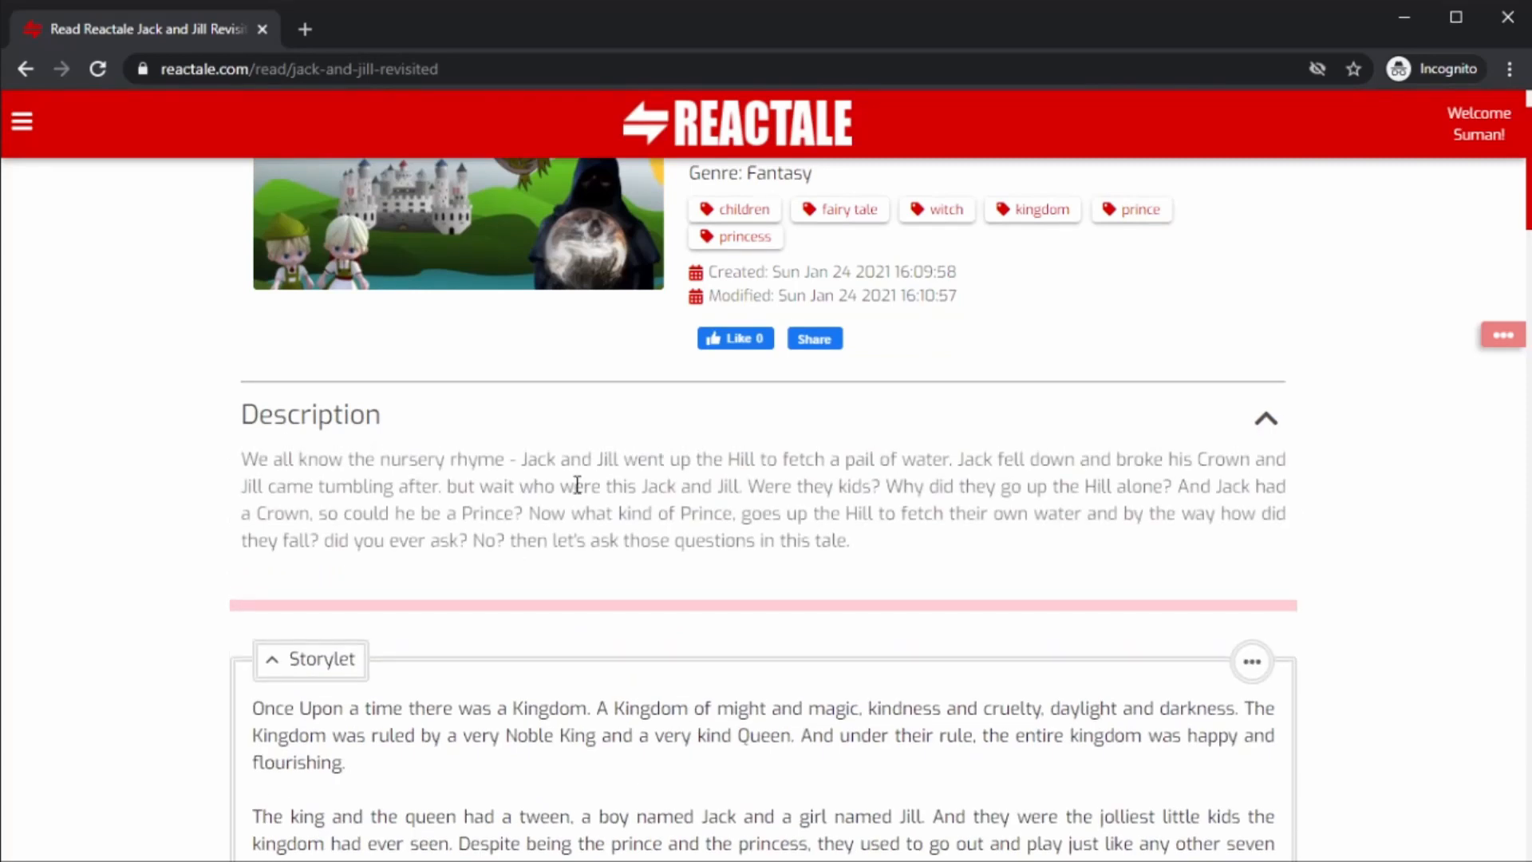
{"action": "left_click_drag", "start_coordinate": [248, 459], "coordinate": [849, 542]}
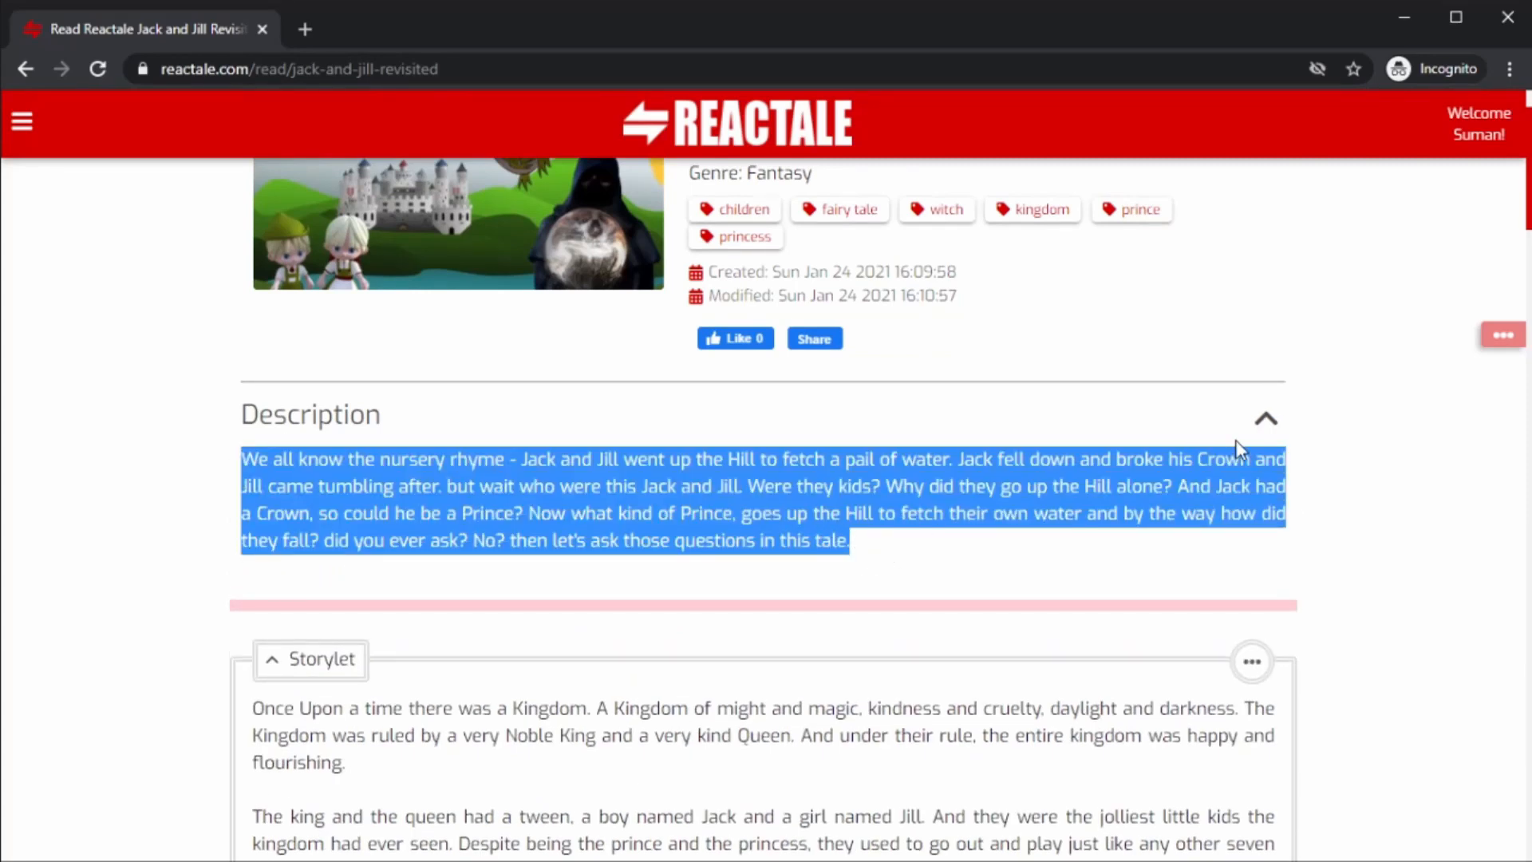
{"action": "left_click", "coordinate": [1216, 428]}
{"action": "scroll", "coordinate": [1037, 503], "scroll_direction": "down", "scroll_amount": 2}
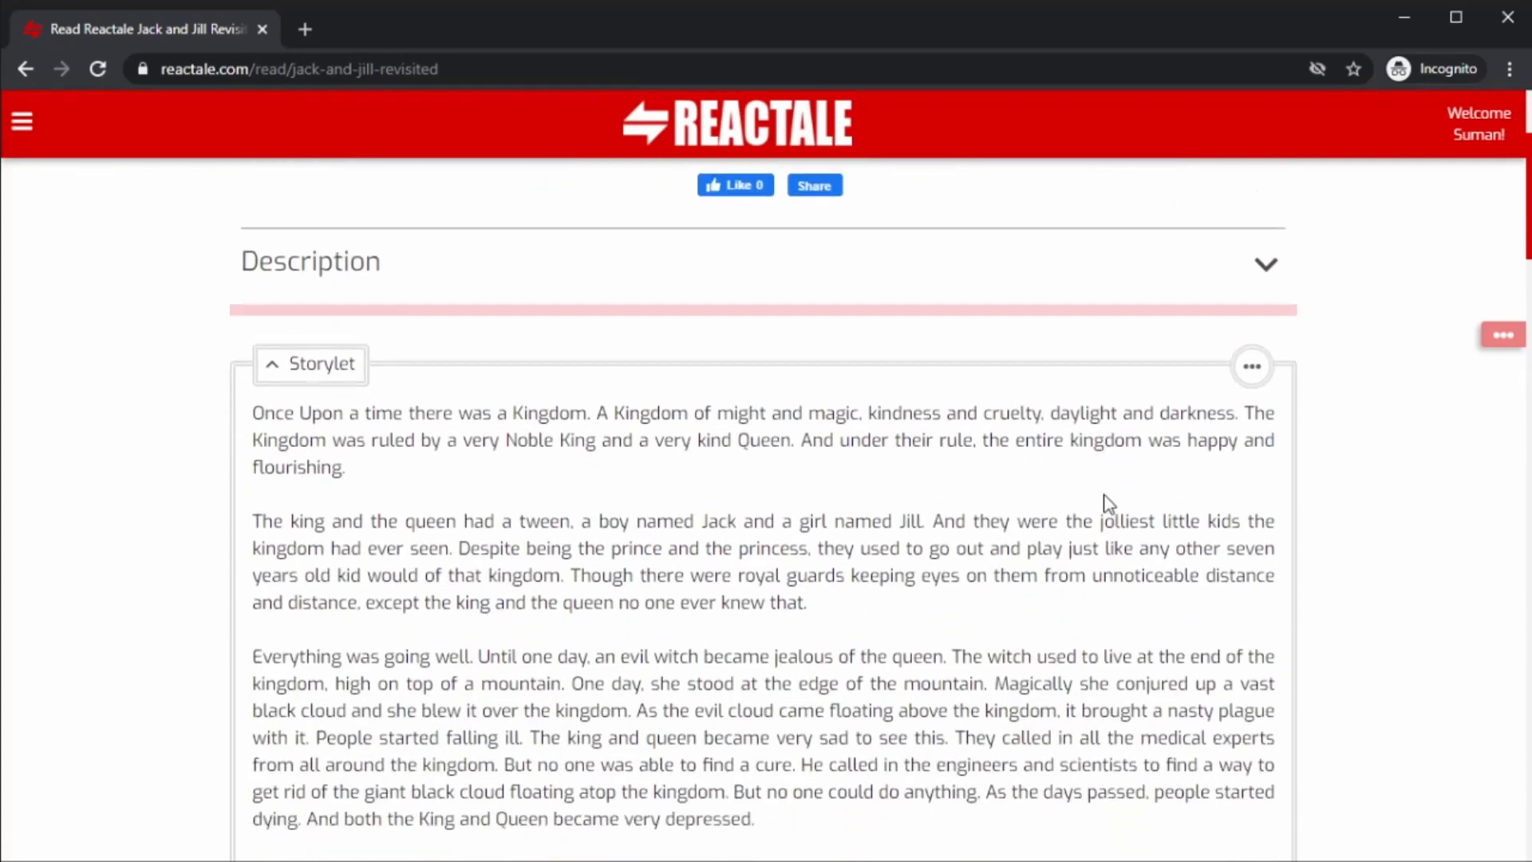
Scroll through the published tale's storylet text down to its final line.
{"action": "scroll", "coordinate": [687, 424], "scroll_direction": "down", "scroll_amount": 2}
{"action": "scroll", "coordinate": [688, 424], "scroll_direction": "up", "scroll_amount": 2}
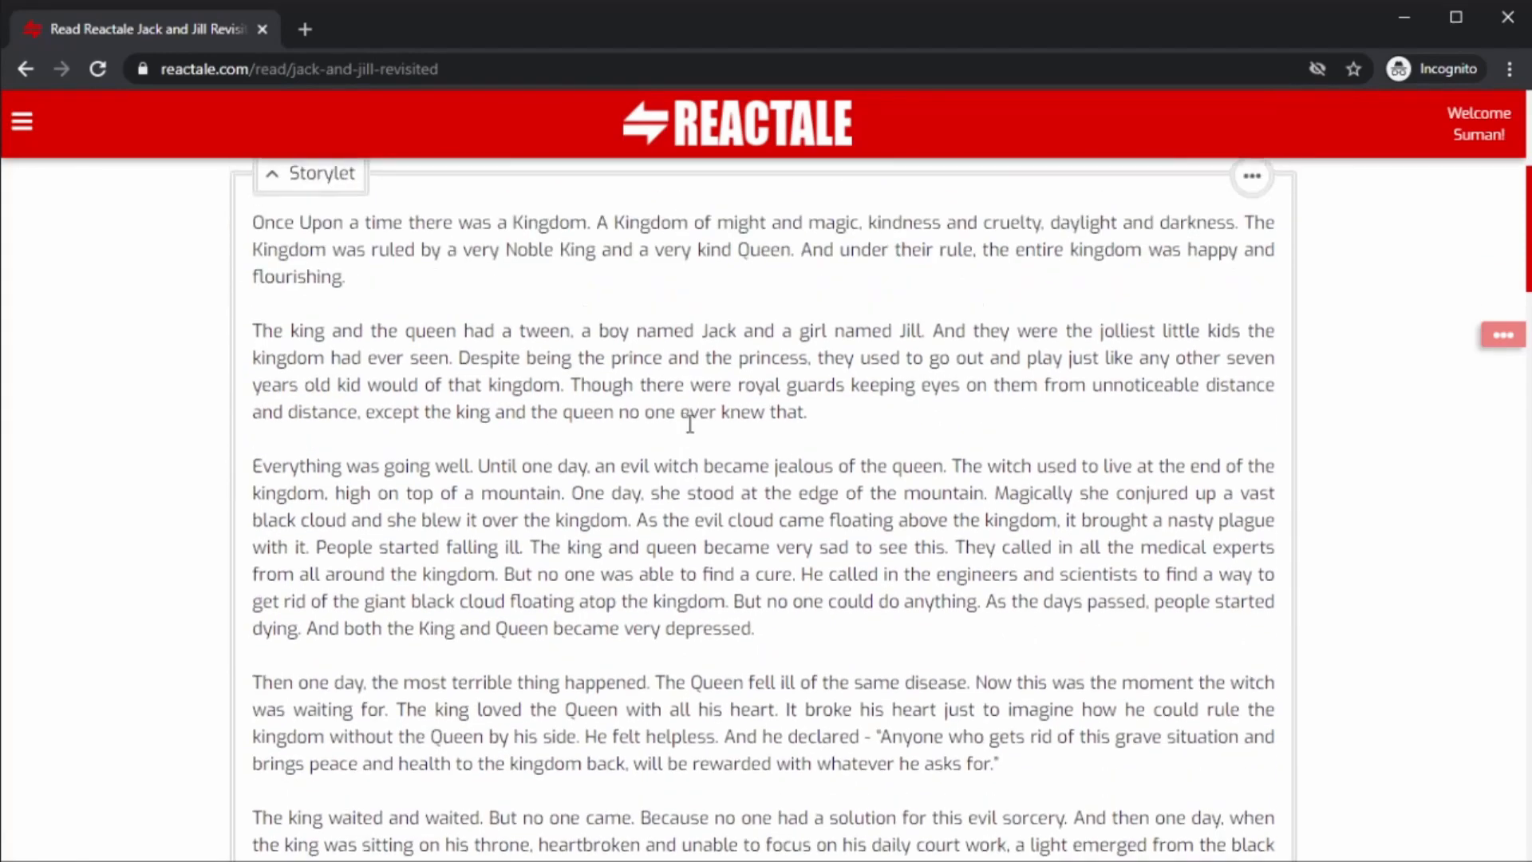
{"action": "scroll", "coordinate": [690, 424], "scroll_direction": "down", "scroll_amount": 13}
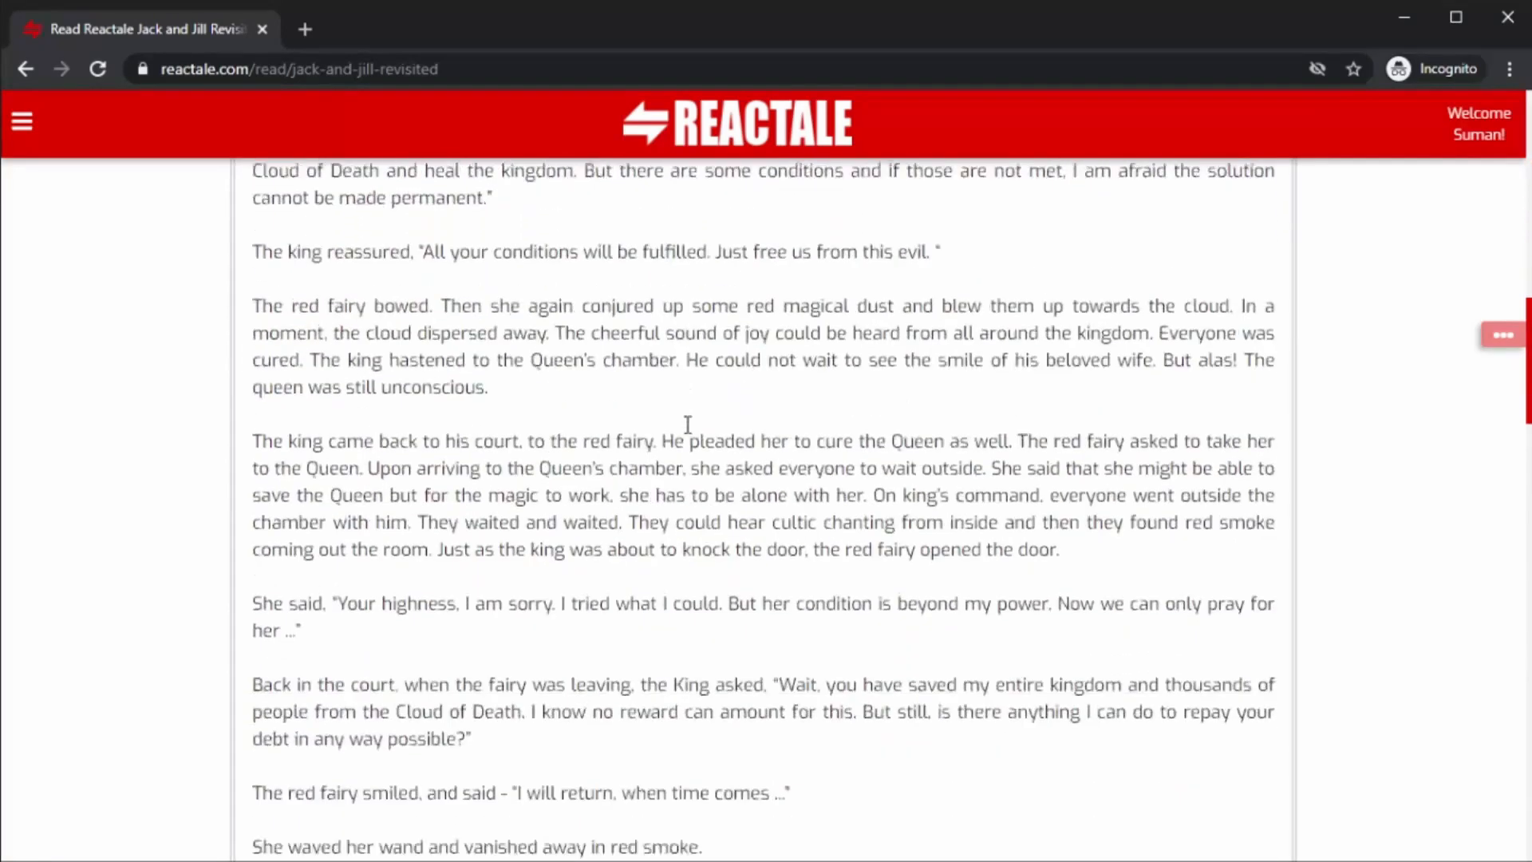
{"action": "scroll", "coordinate": [688, 424], "scroll_direction": "down", "scroll_amount": 15}
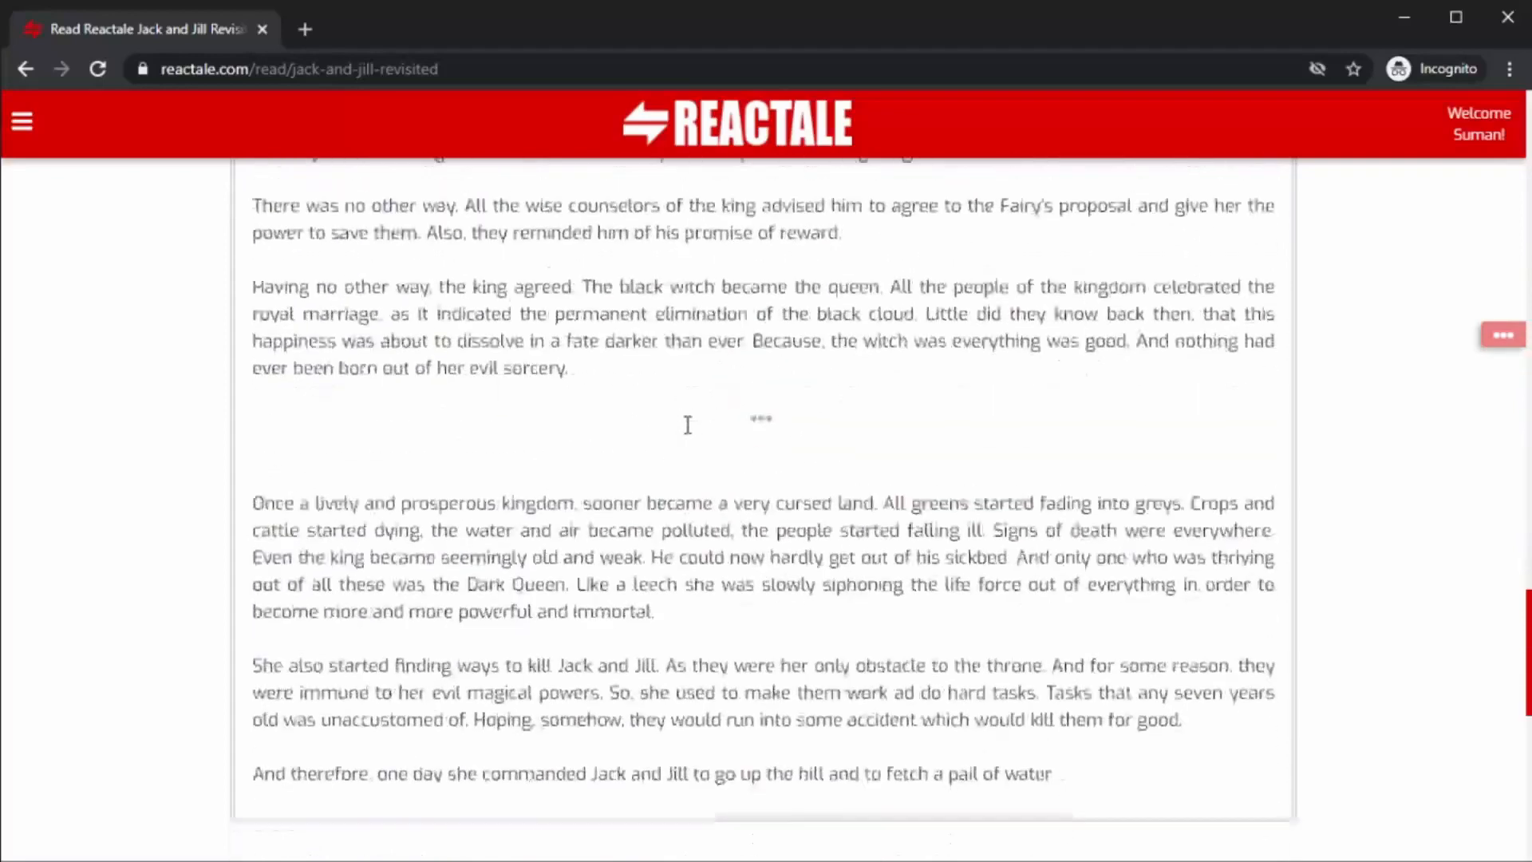
{"action": "scroll", "coordinate": [688, 424], "scroll_direction": "down", "scroll_amount": 2}
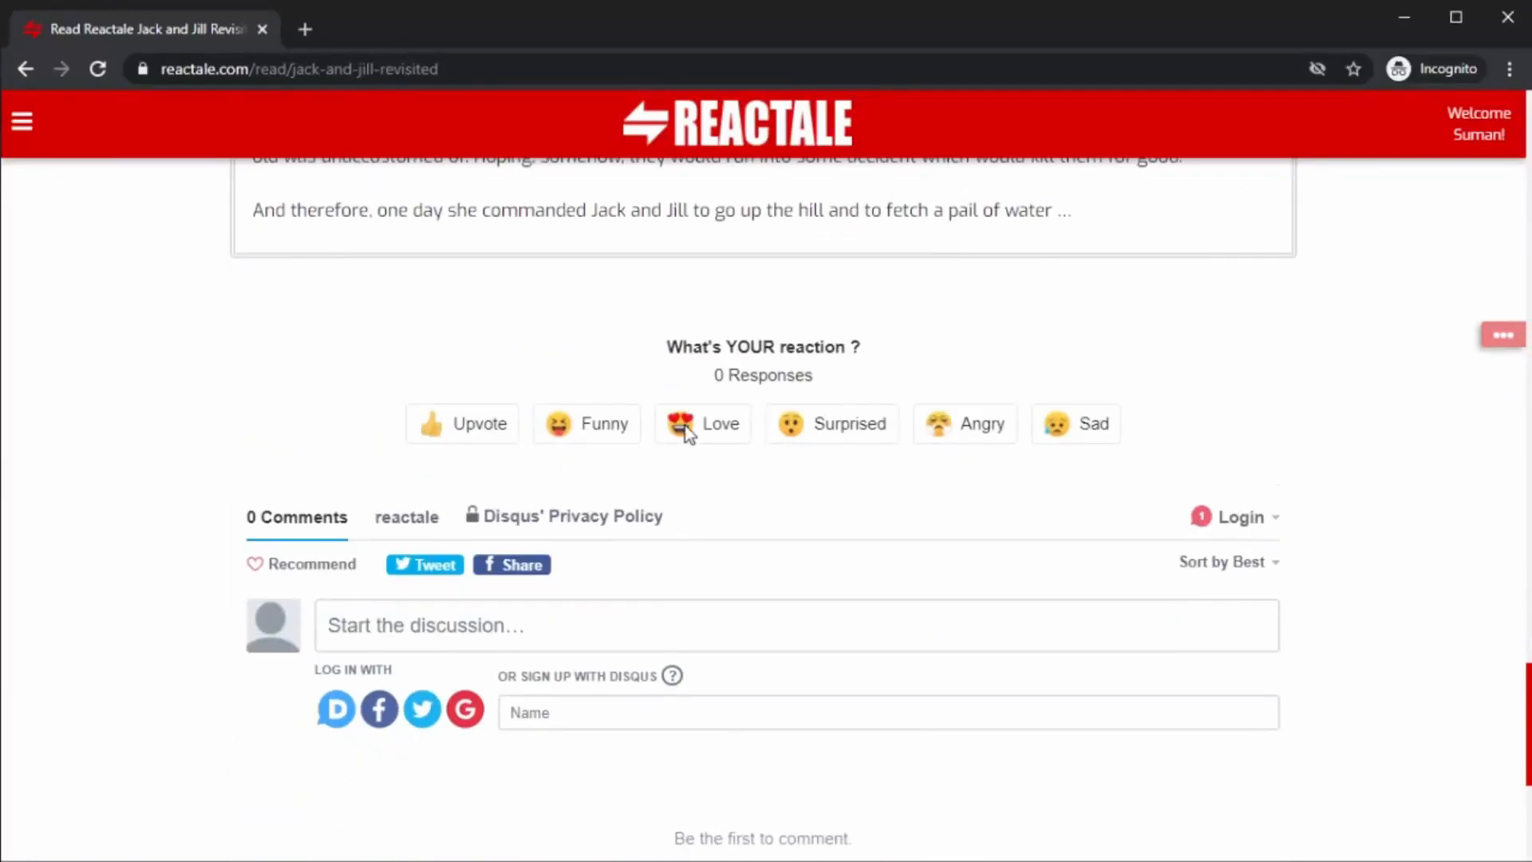
{"action": "scroll", "coordinate": [686, 431], "scroll_direction": "down", "scroll_amount": 3}
{"action": "scroll", "coordinate": [684, 437], "scroll_direction": "up", "scroll_amount": 20}
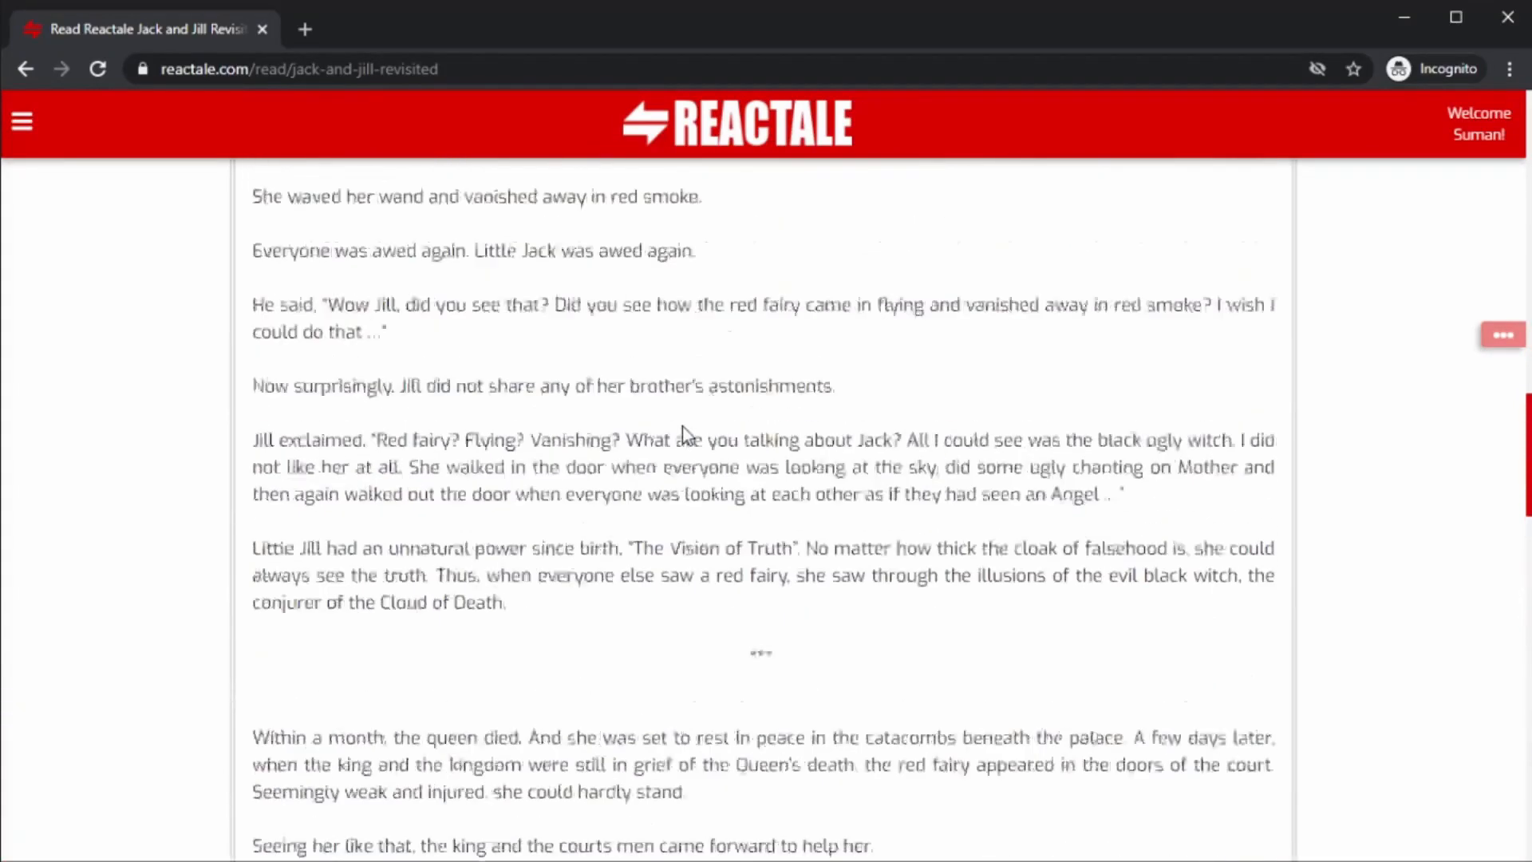
{"action": "scroll", "coordinate": [683, 435], "scroll_direction": "up", "scroll_amount": 10}
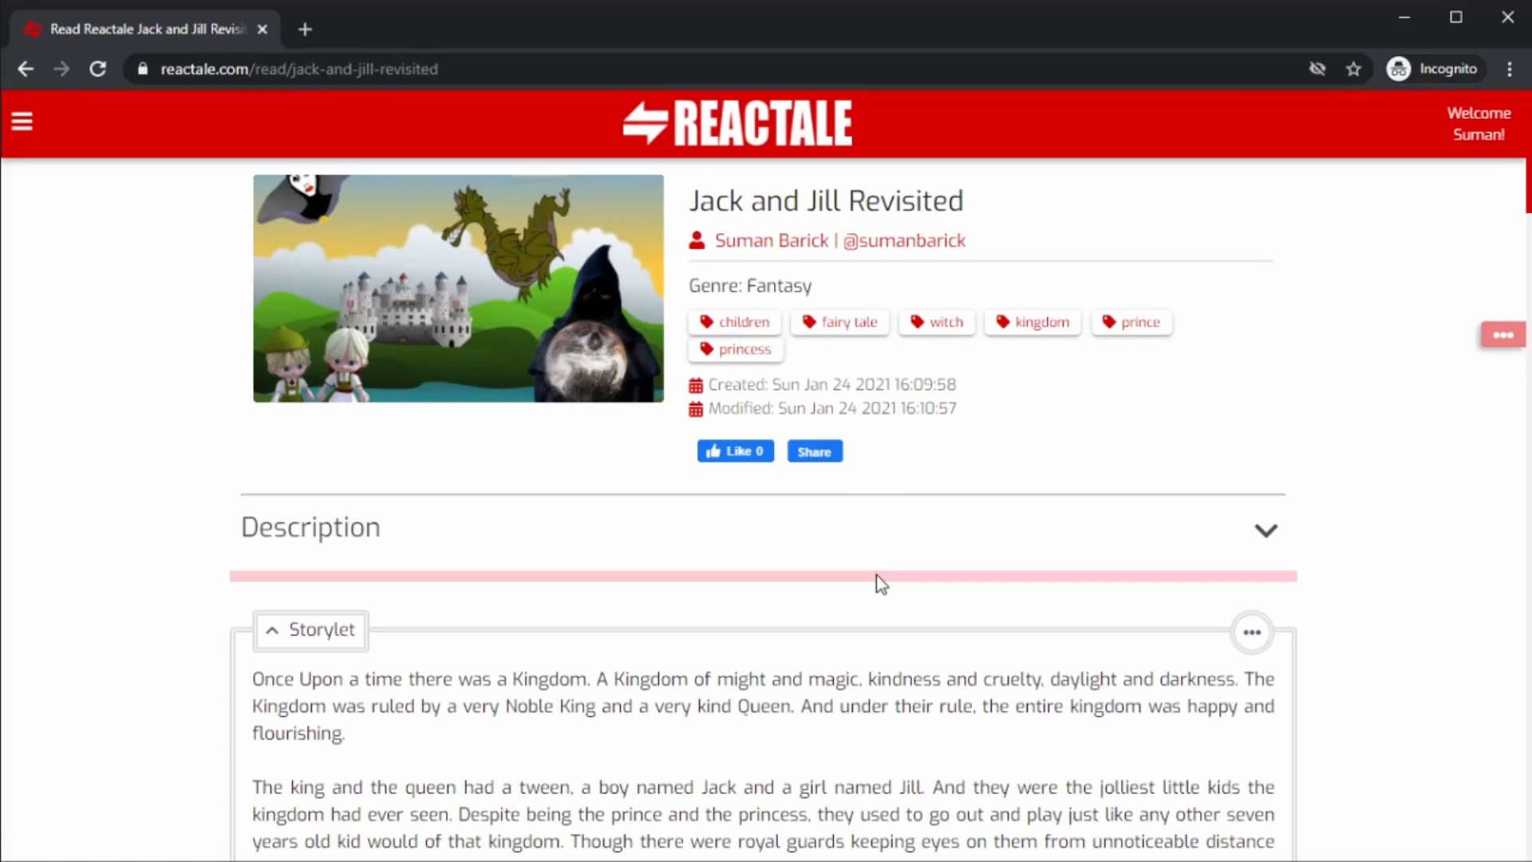
{"action": "scroll", "coordinate": [876, 575], "scroll_direction": "down", "scroll_amount": 14}
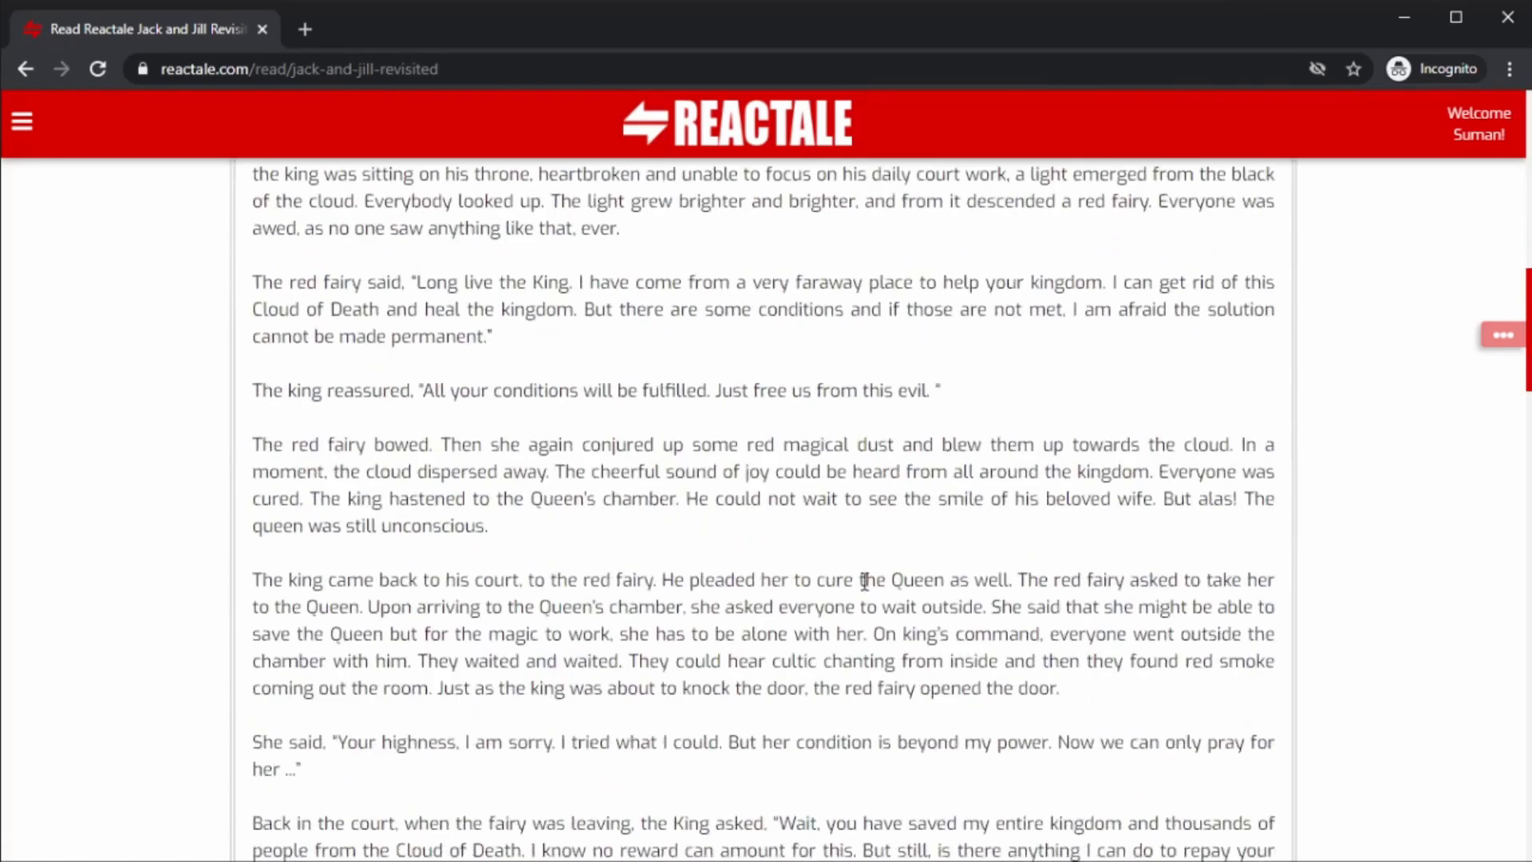
{"action": "scroll", "coordinate": [865, 580], "scroll_direction": "down", "scroll_amount": 20}
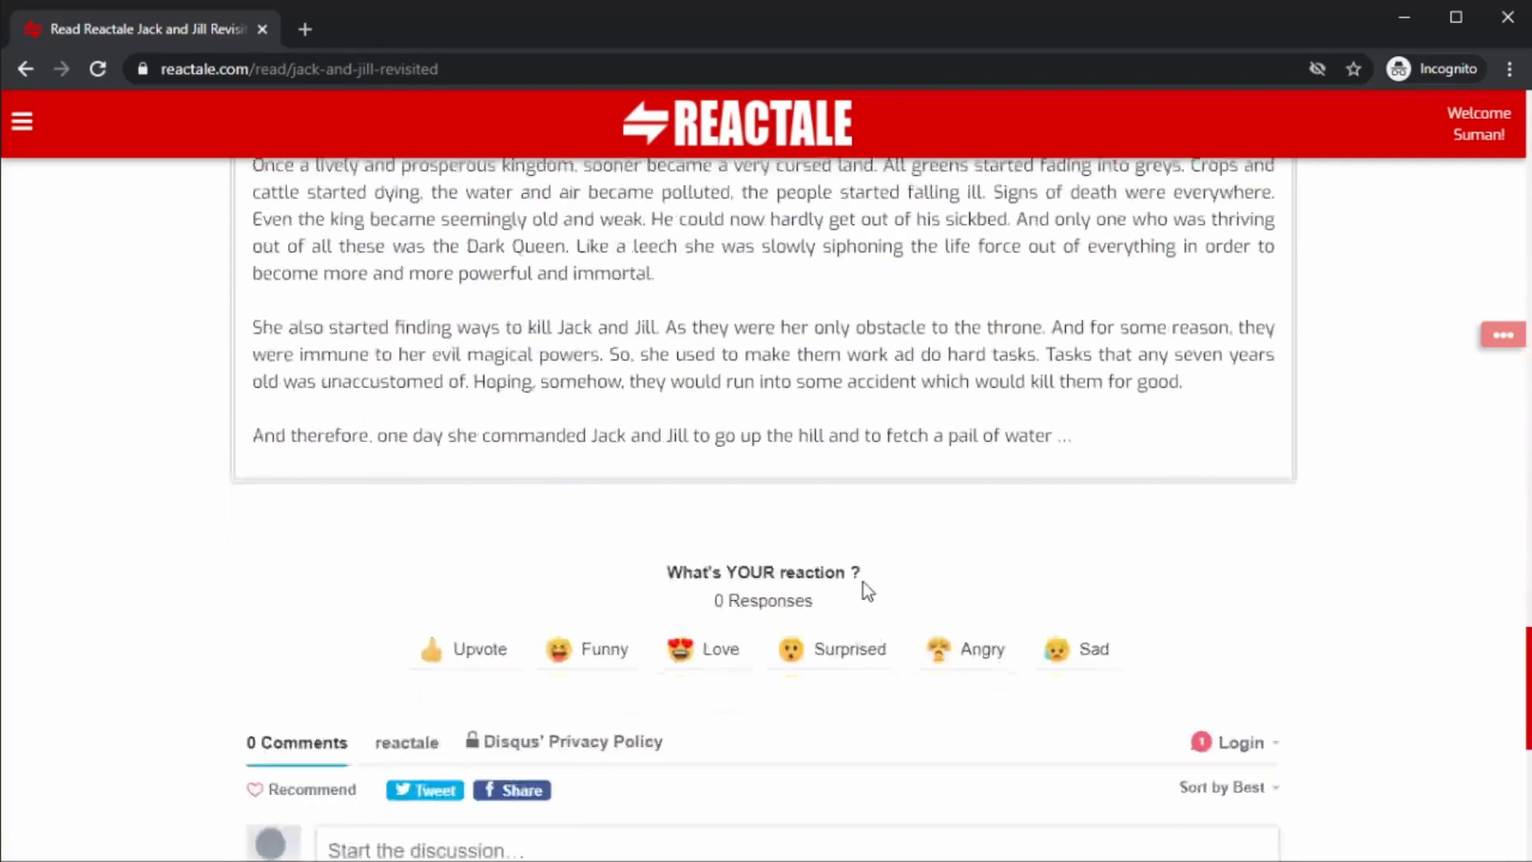
{"action": "scroll", "coordinate": [867, 590], "scroll_direction": "up", "scroll_amount": 3}
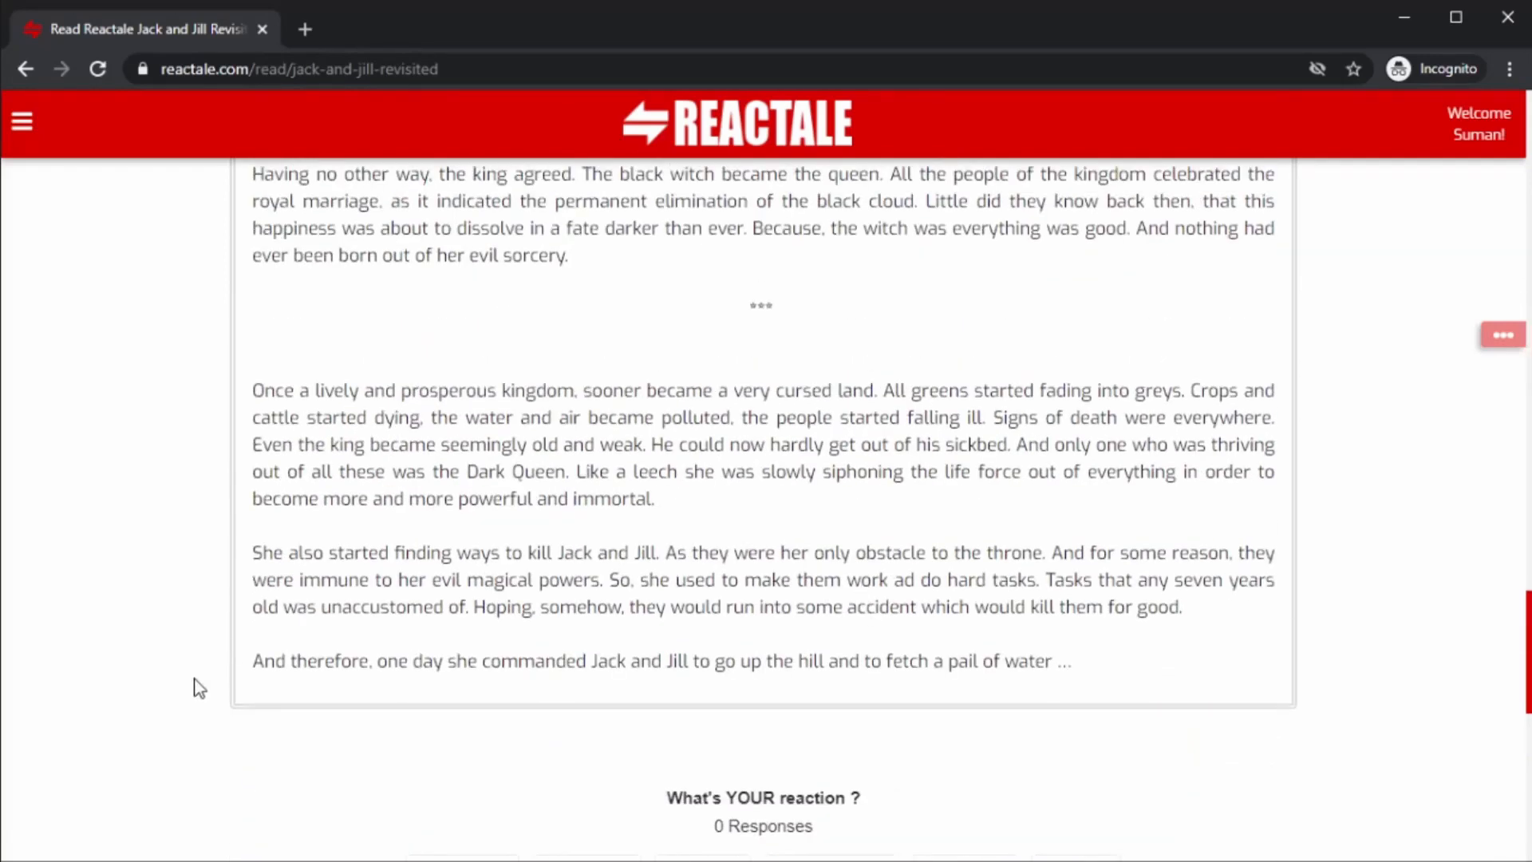
{"action": "left_click_drag", "start_coordinate": [257, 661], "coordinate": [1105, 659]}
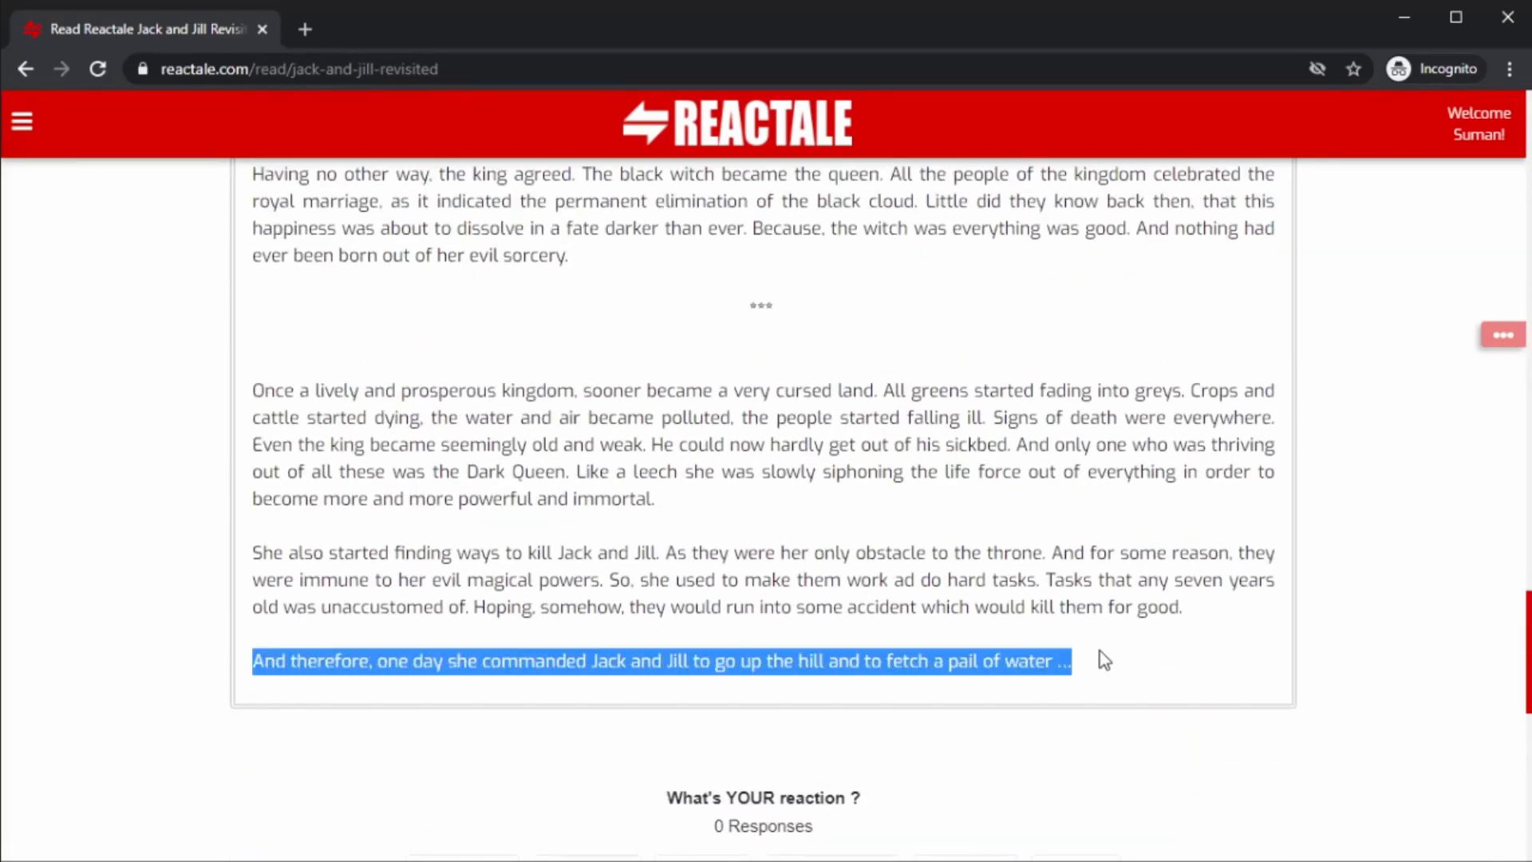